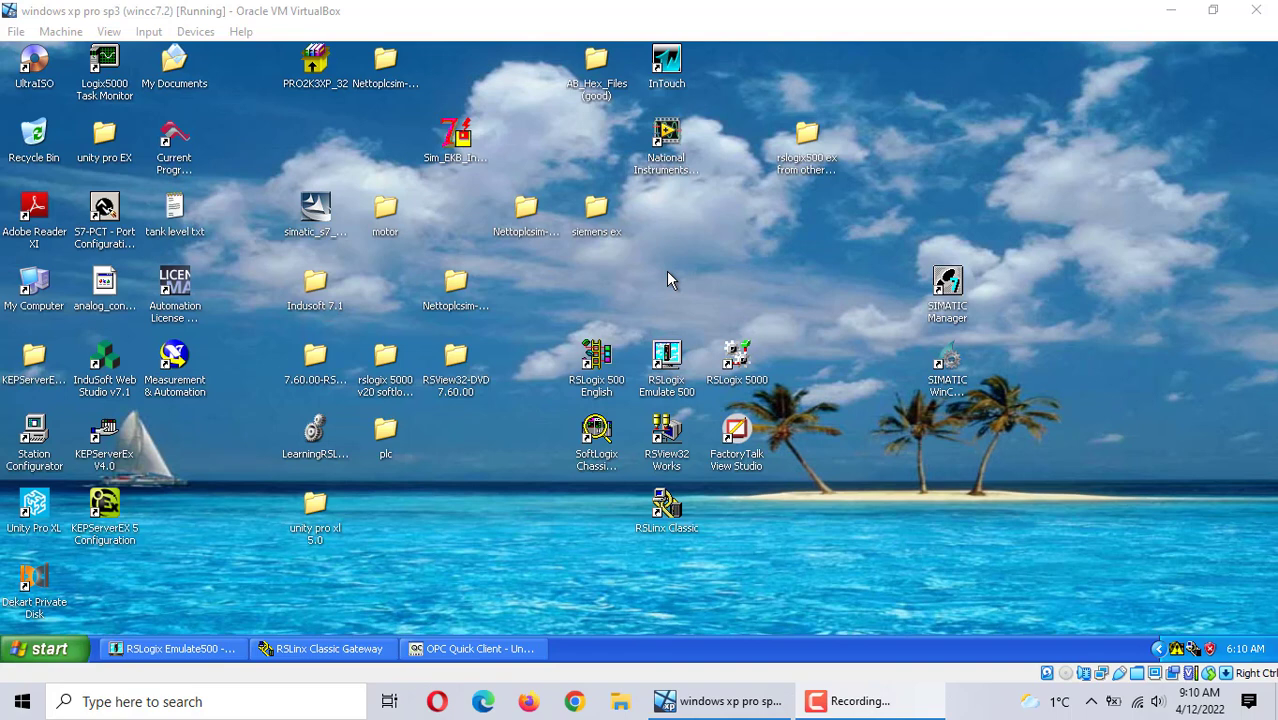
# Launch RSLogix 500 English from its desktop shortcut and reposition the program window.
pyautogui.click(607, 385)
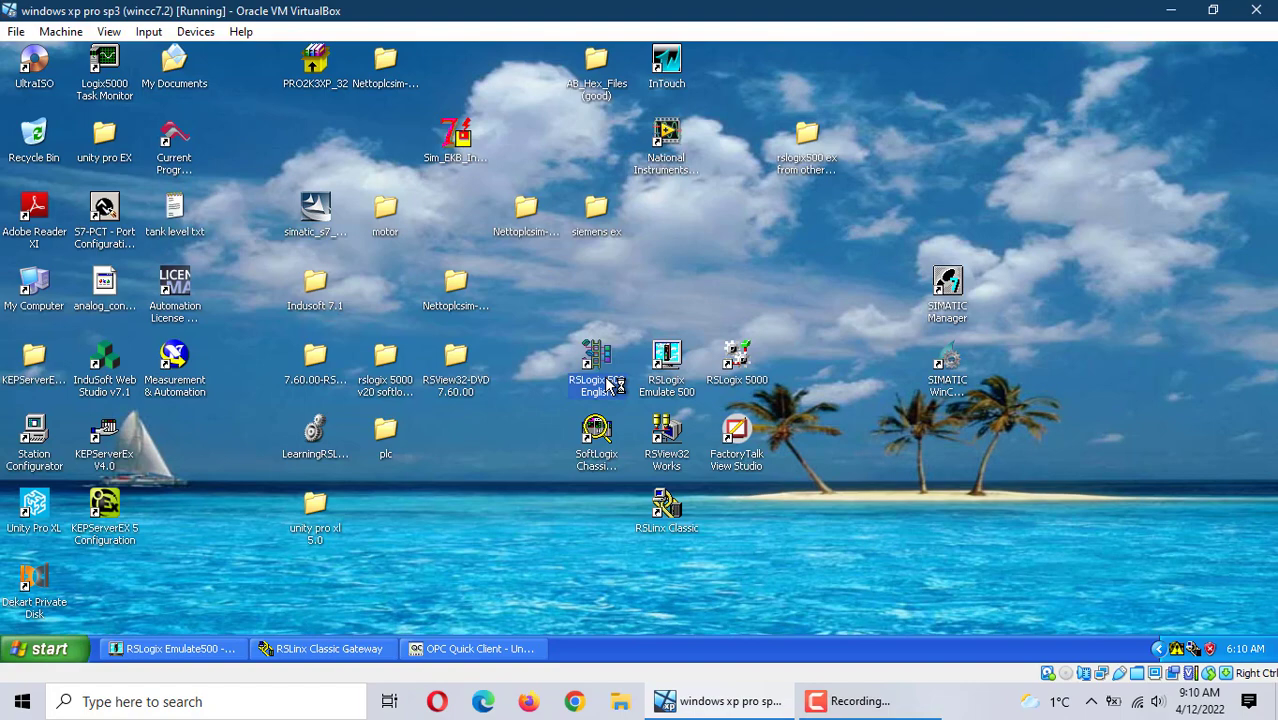
pyautogui.doubleClick(587, 358)
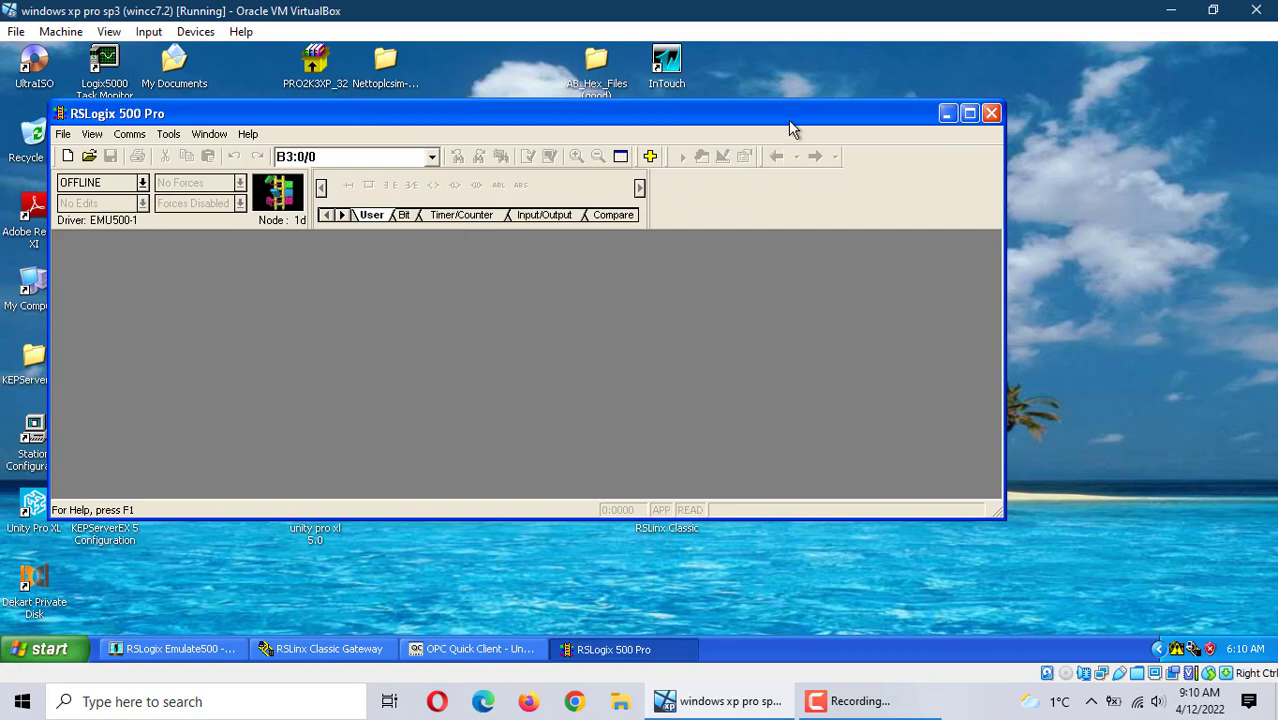
pyautogui.moveTo(790, 127); pyautogui.dragTo(968, 188)
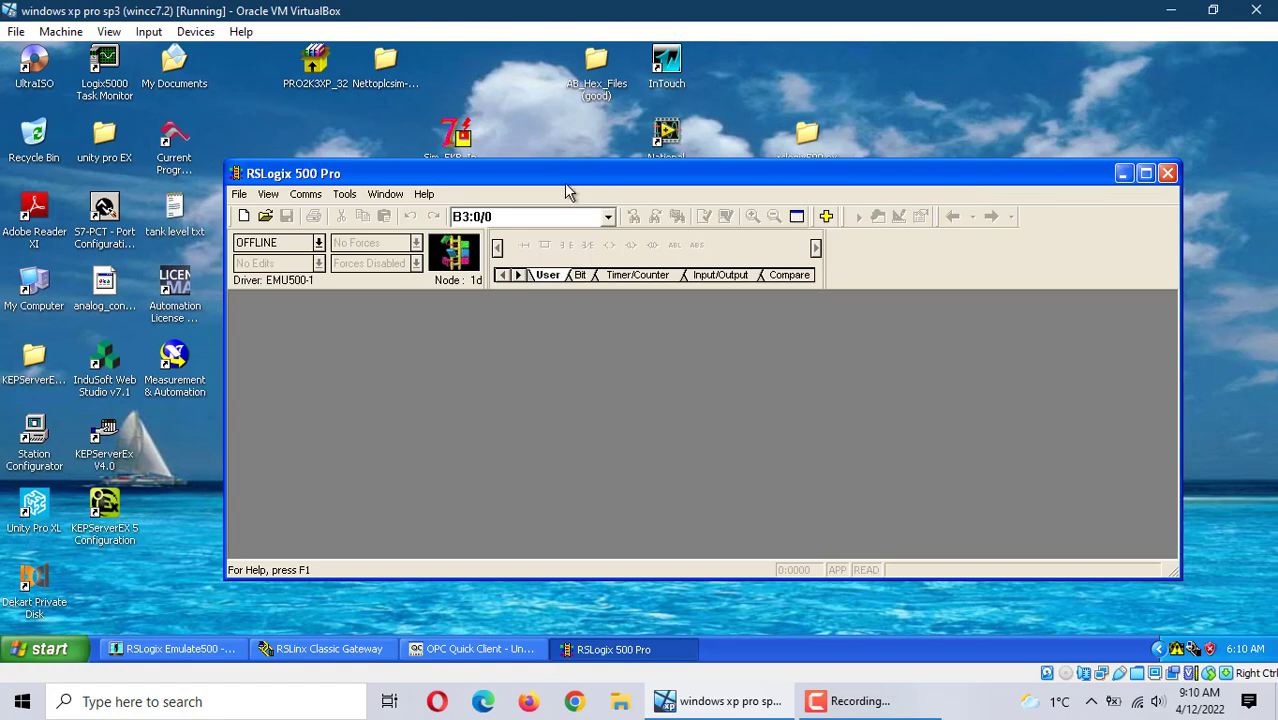
pyautogui.moveTo(968, 175); pyautogui.dragTo(913, 178)
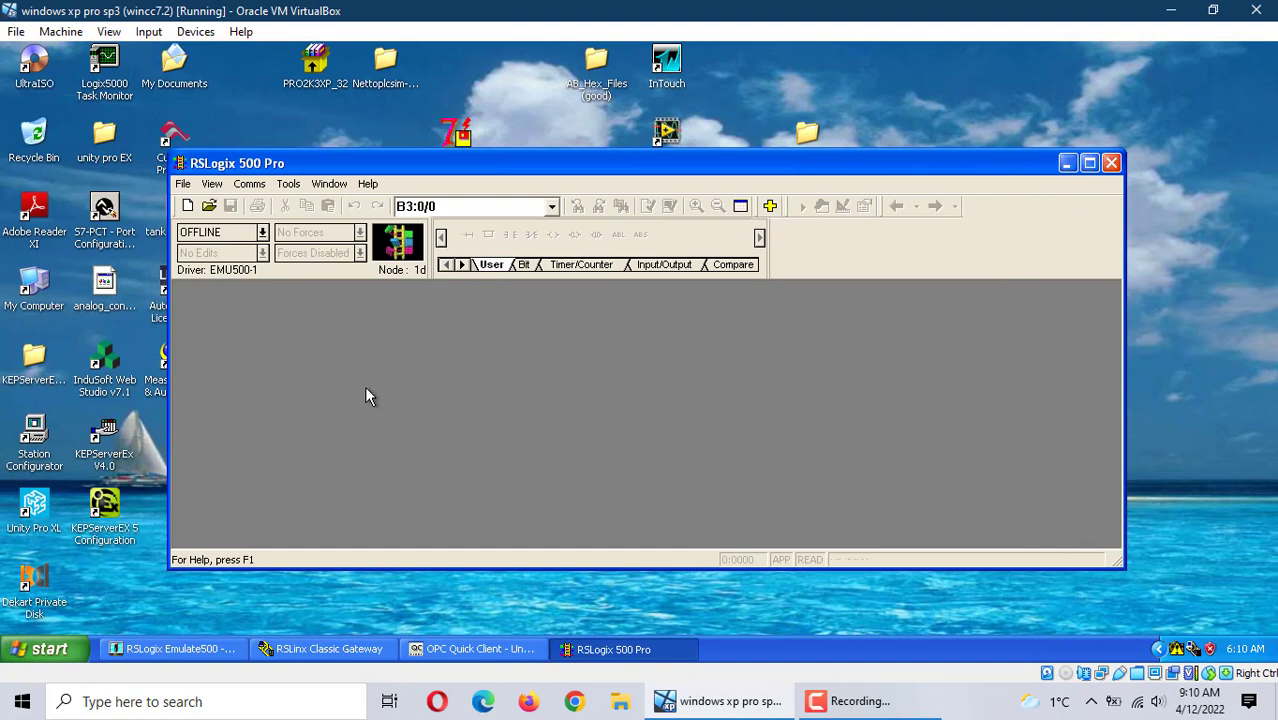
# Create a new project for a 1747-L551B/C processor.
pyautogui.click(188, 206)
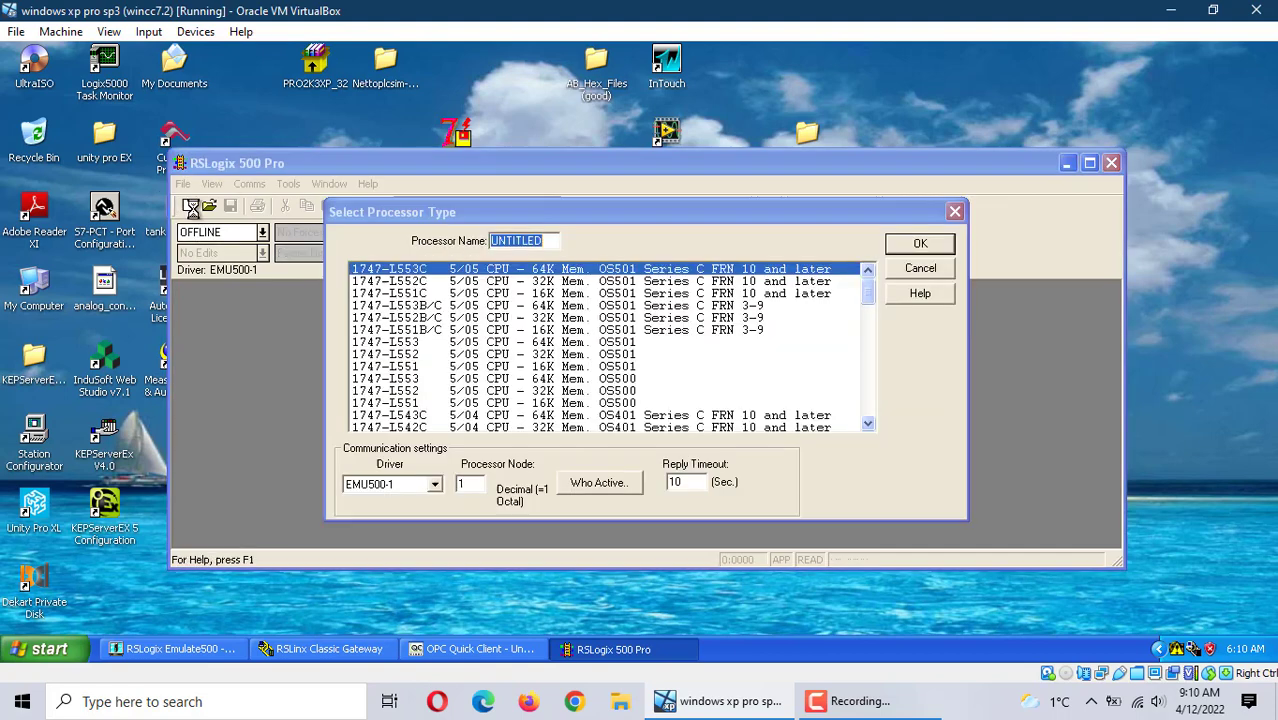
pyautogui.click(693, 331)
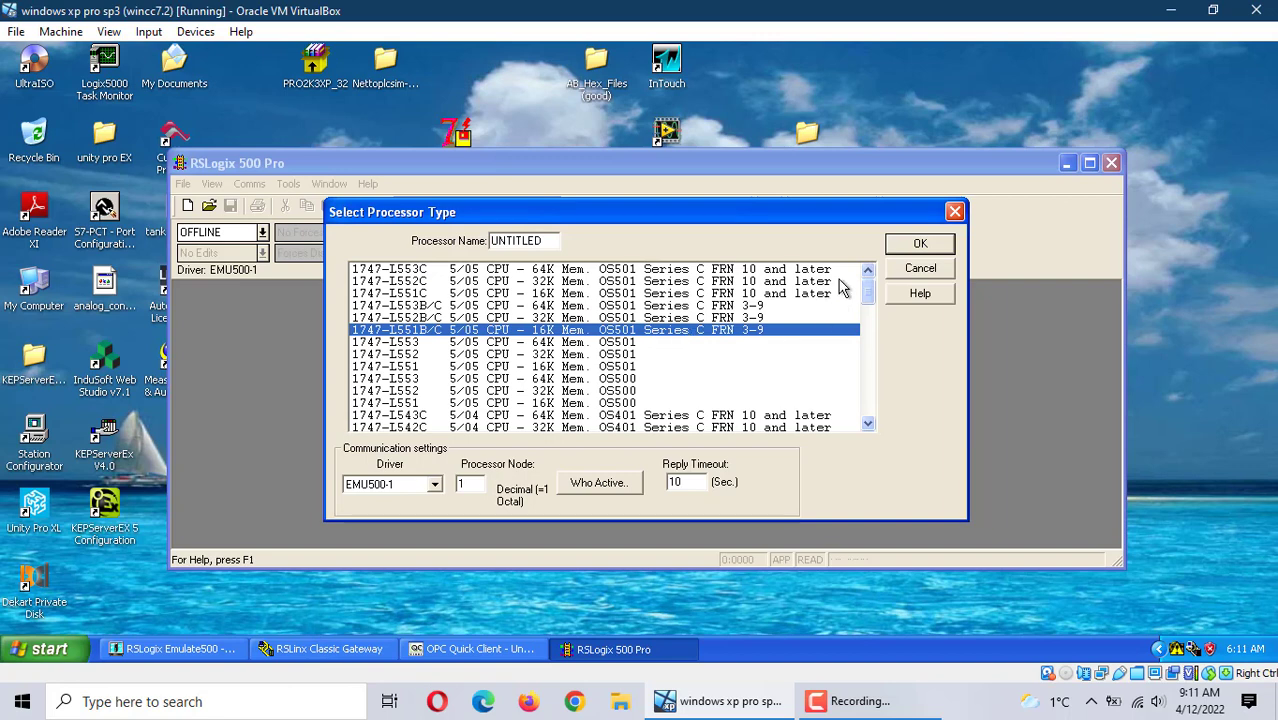
pyautogui.click(920, 244)
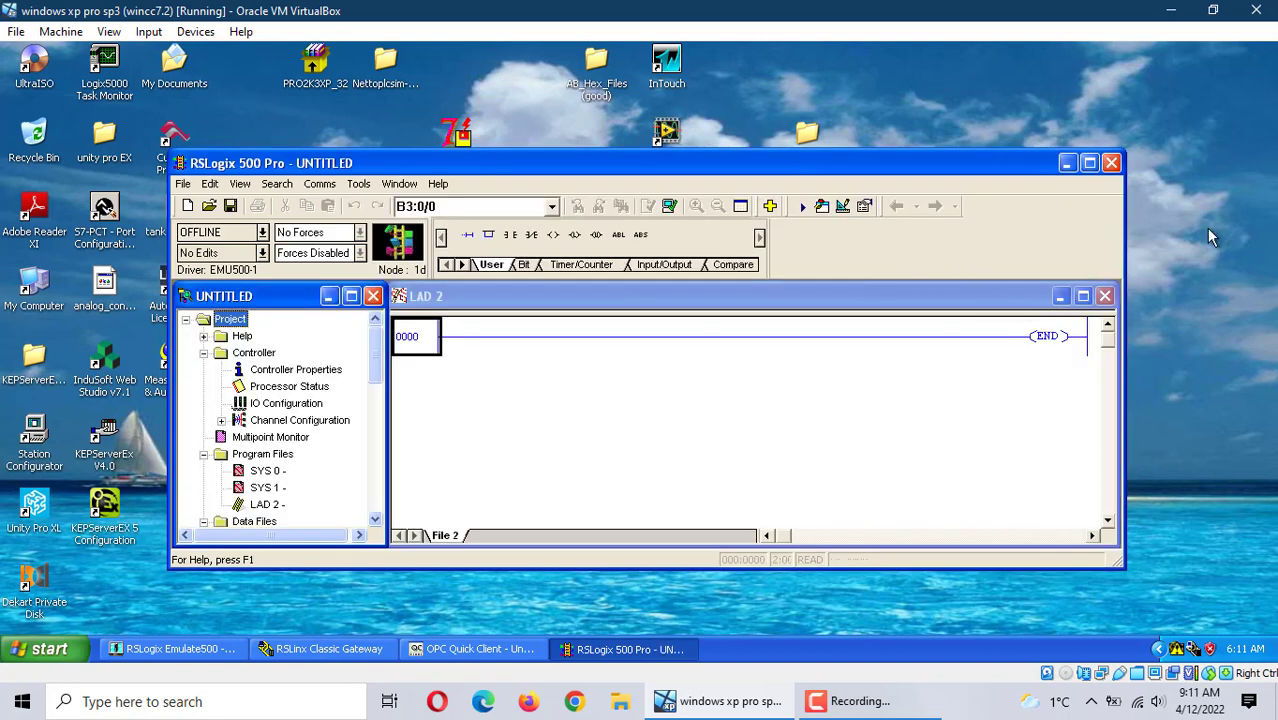
# Maximize the window and apply the Default Project window arrangement.
pyautogui.click(358, 185)
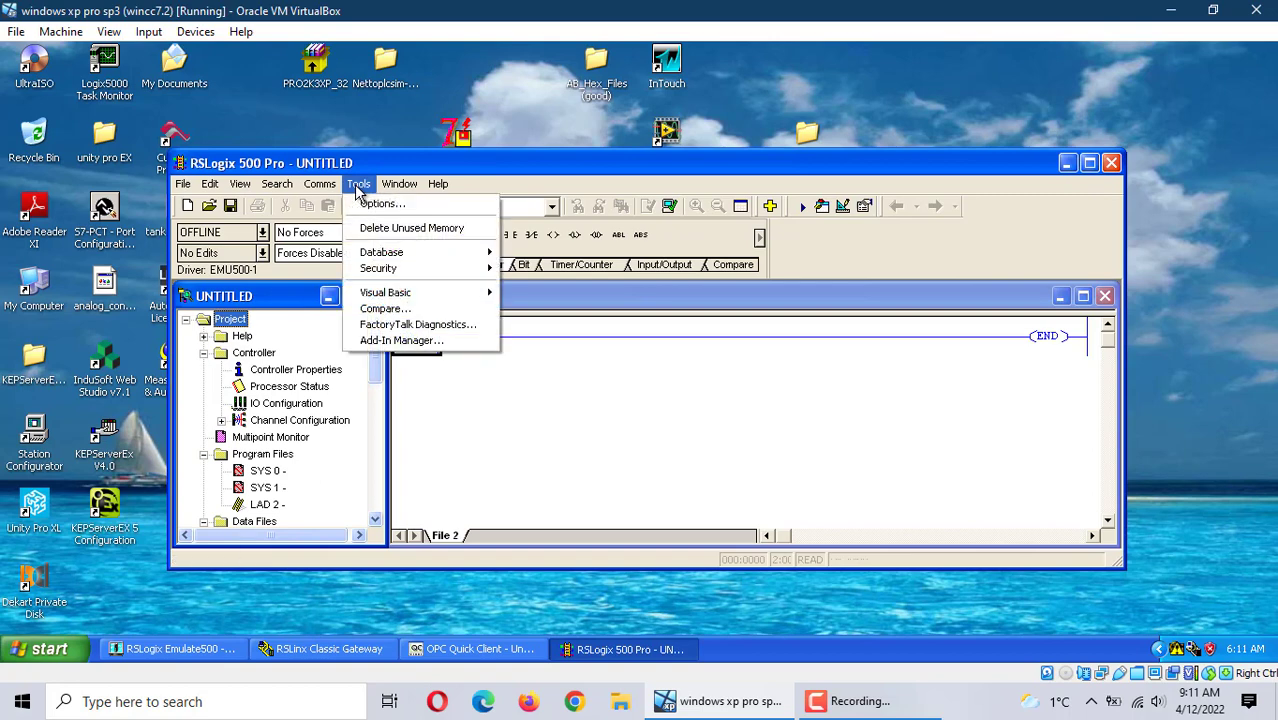
pyautogui.moveTo(399, 184)
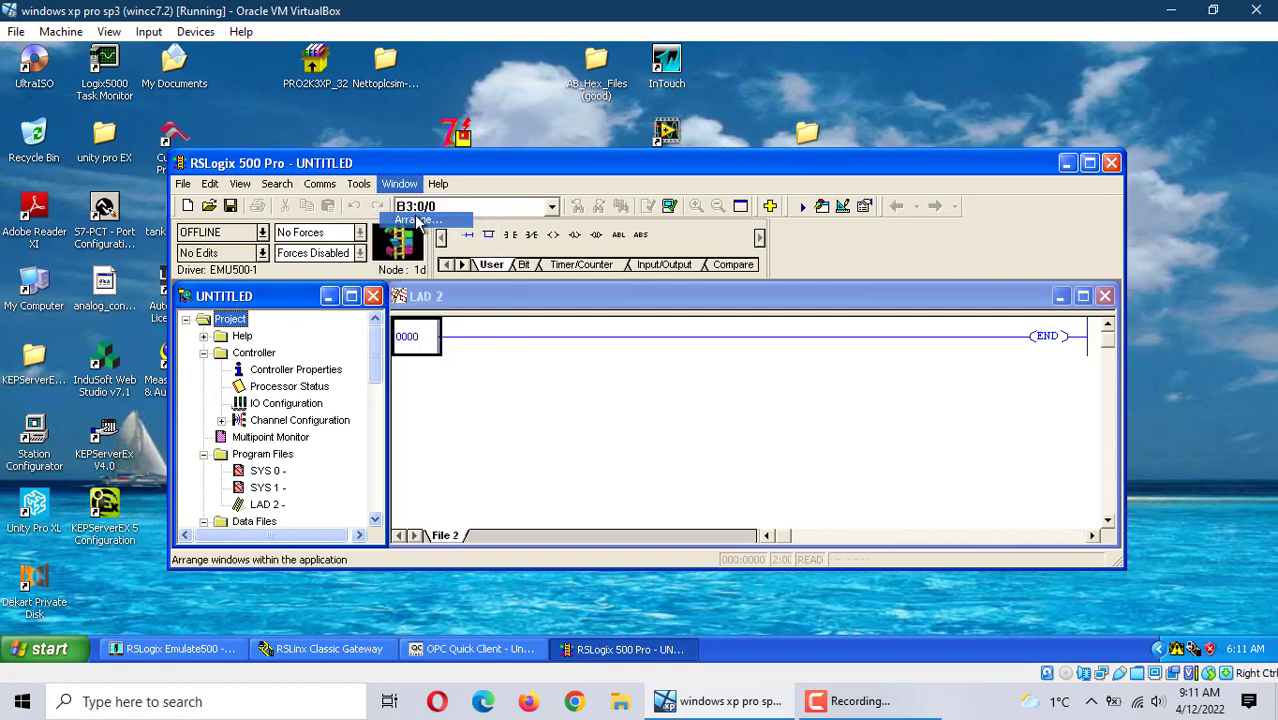
pyautogui.click(418, 203)
pyautogui.click(707, 326)
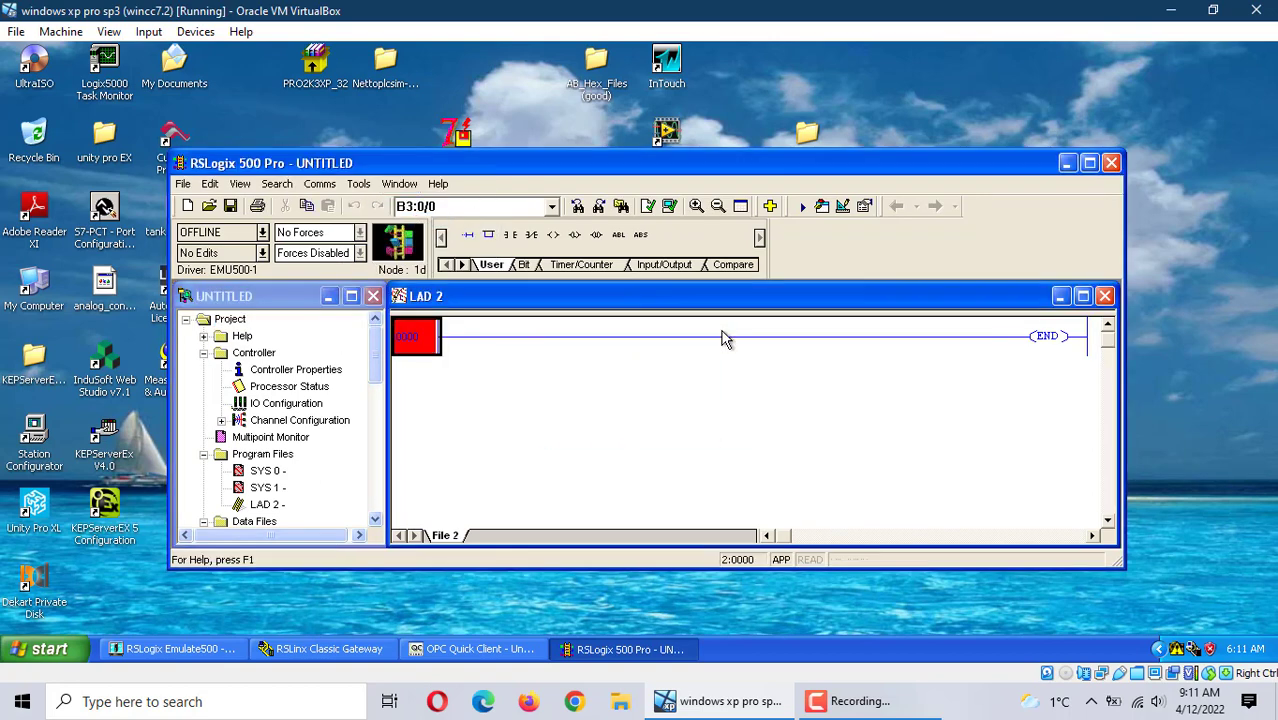
pyautogui.click(1089, 163)
pyautogui.click(229, 74)
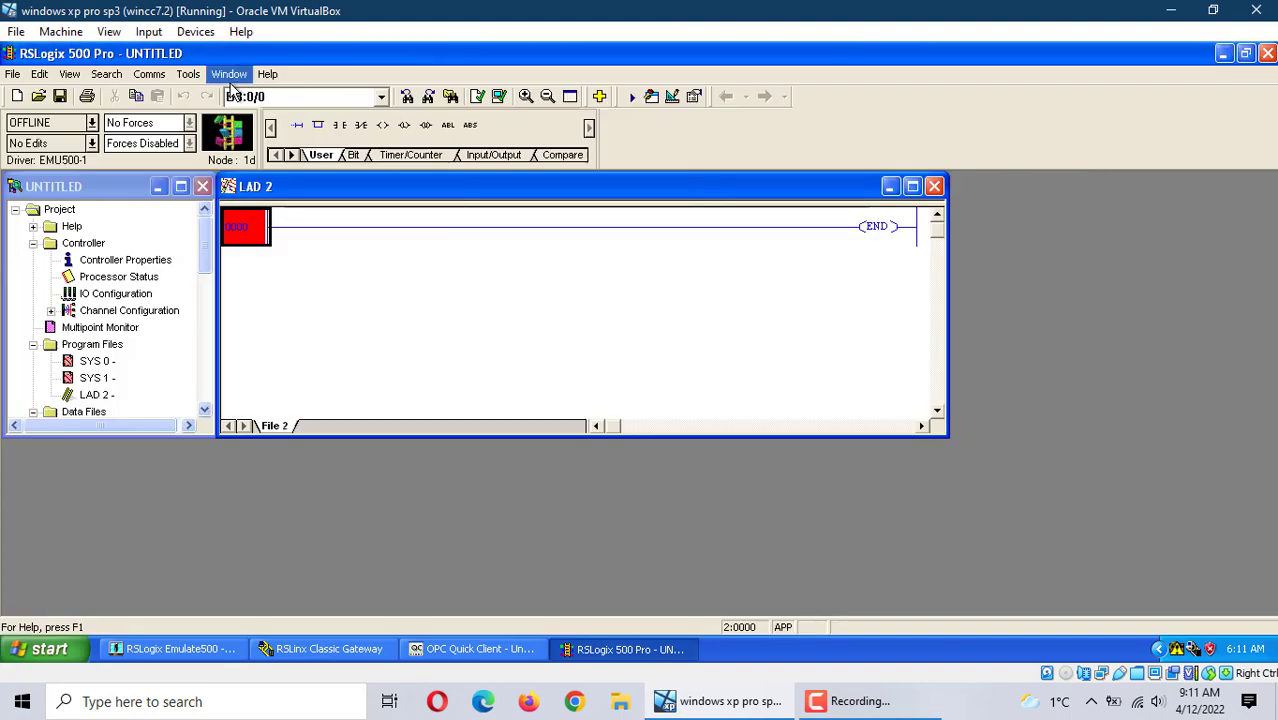
pyautogui.click(247, 94)
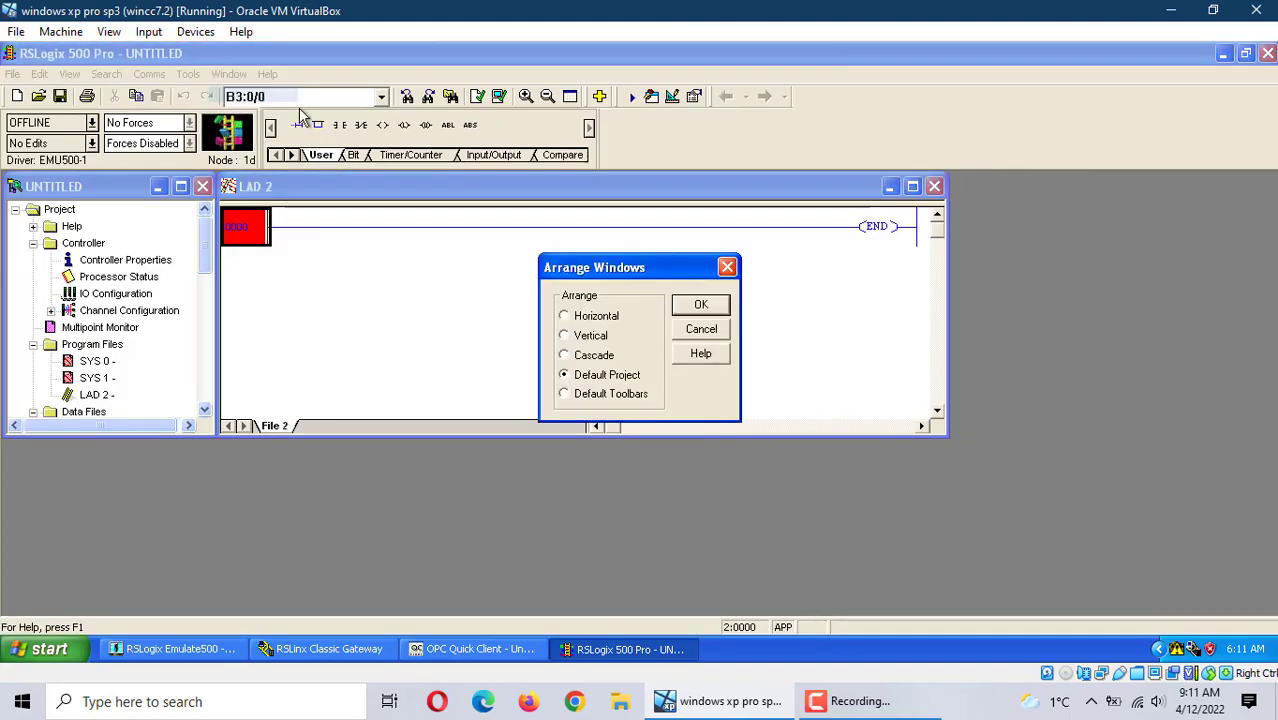
pyautogui.click(690, 305)
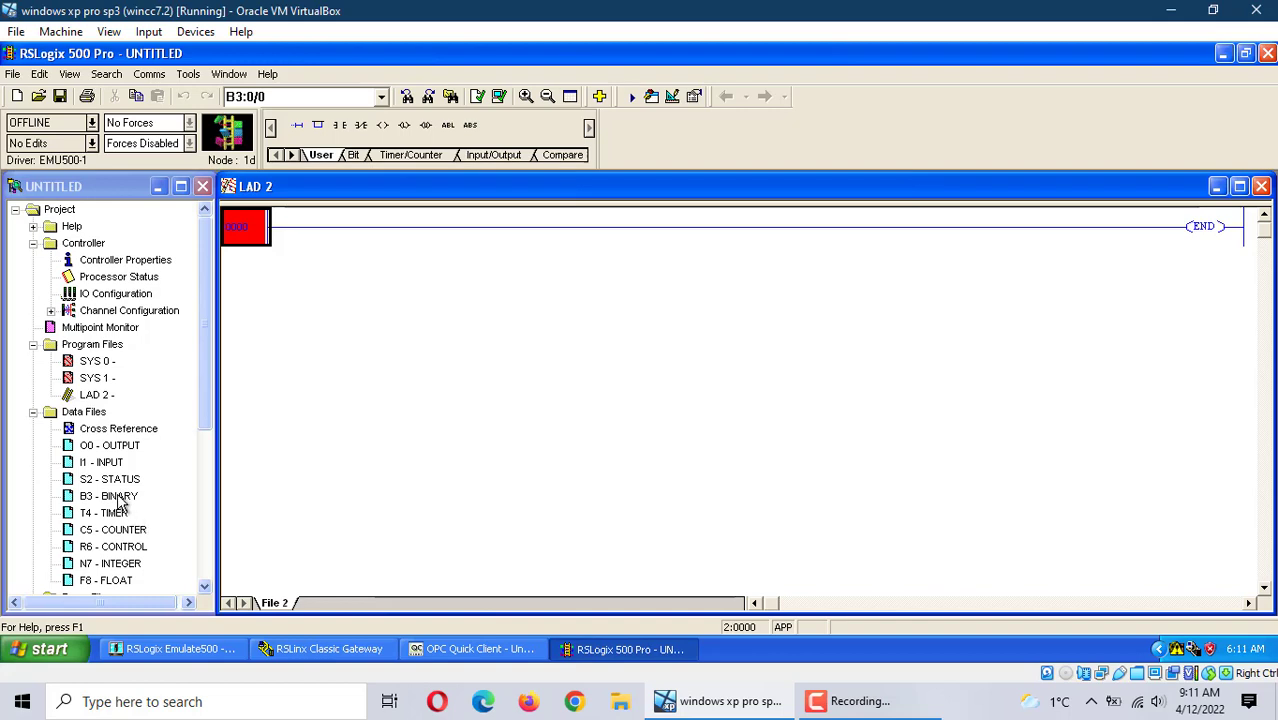
# Insert empty rung 0000 and briefly open the B3 binary data table.
pyautogui.click(109, 496)
pyautogui.click(245, 227)
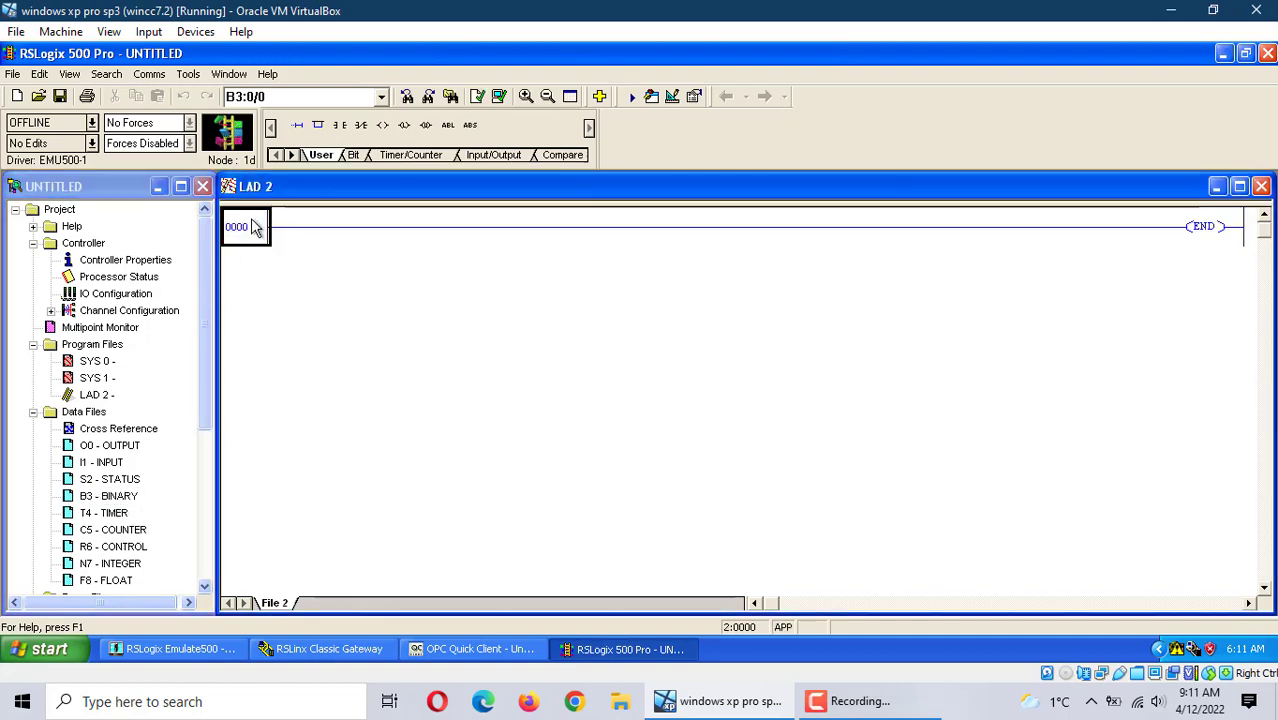
pyautogui.click(297, 125)
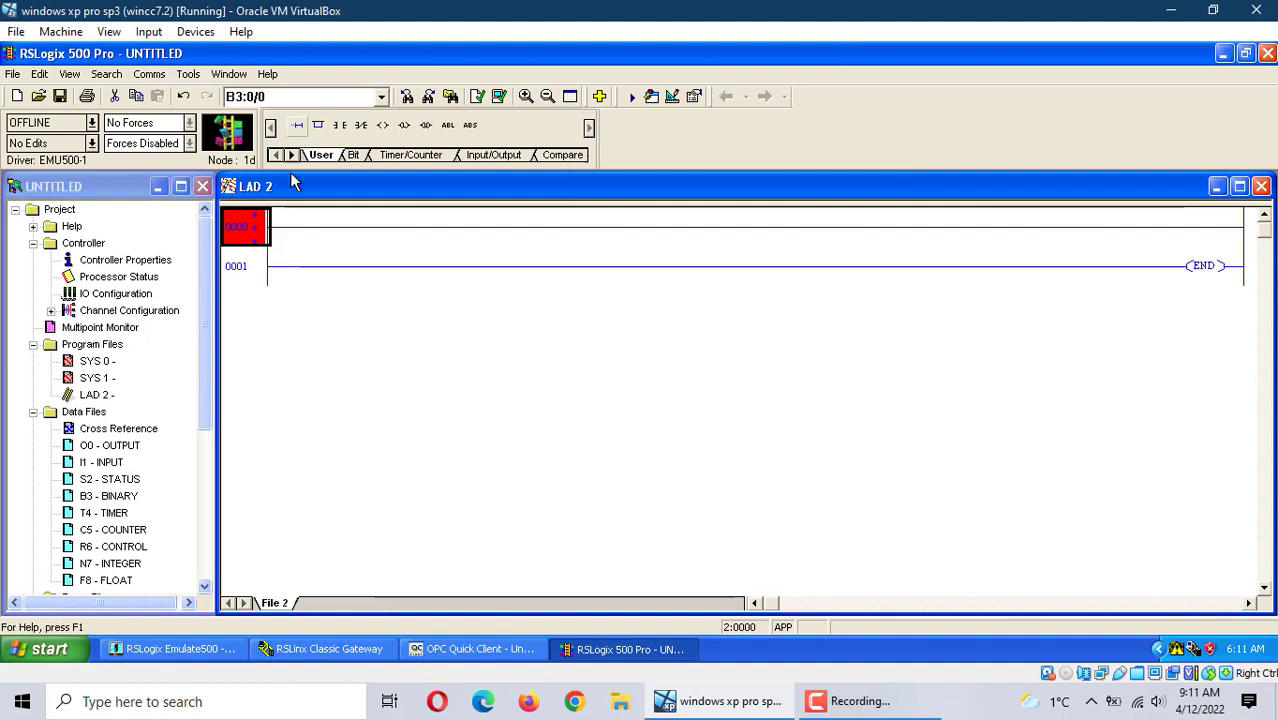
pyautogui.doubleClick(109, 496)
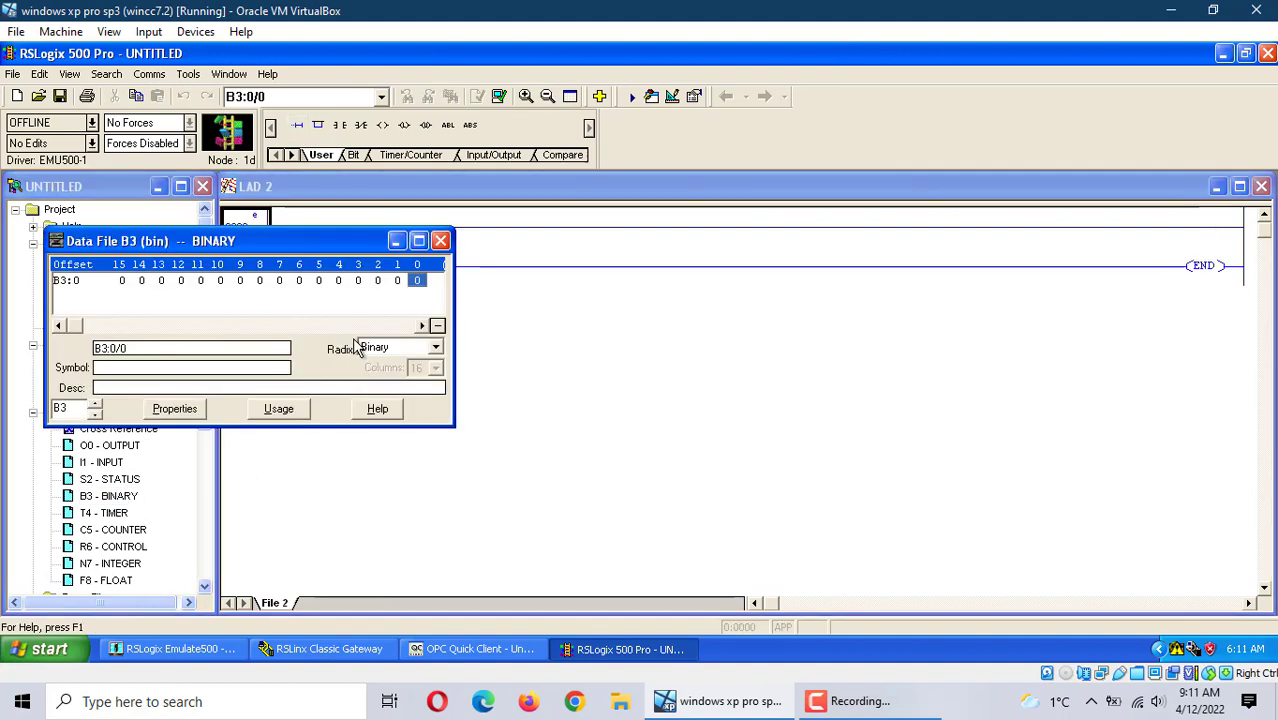
pyautogui.moveTo(250, 242); pyautogui.dragTo(445, 285)
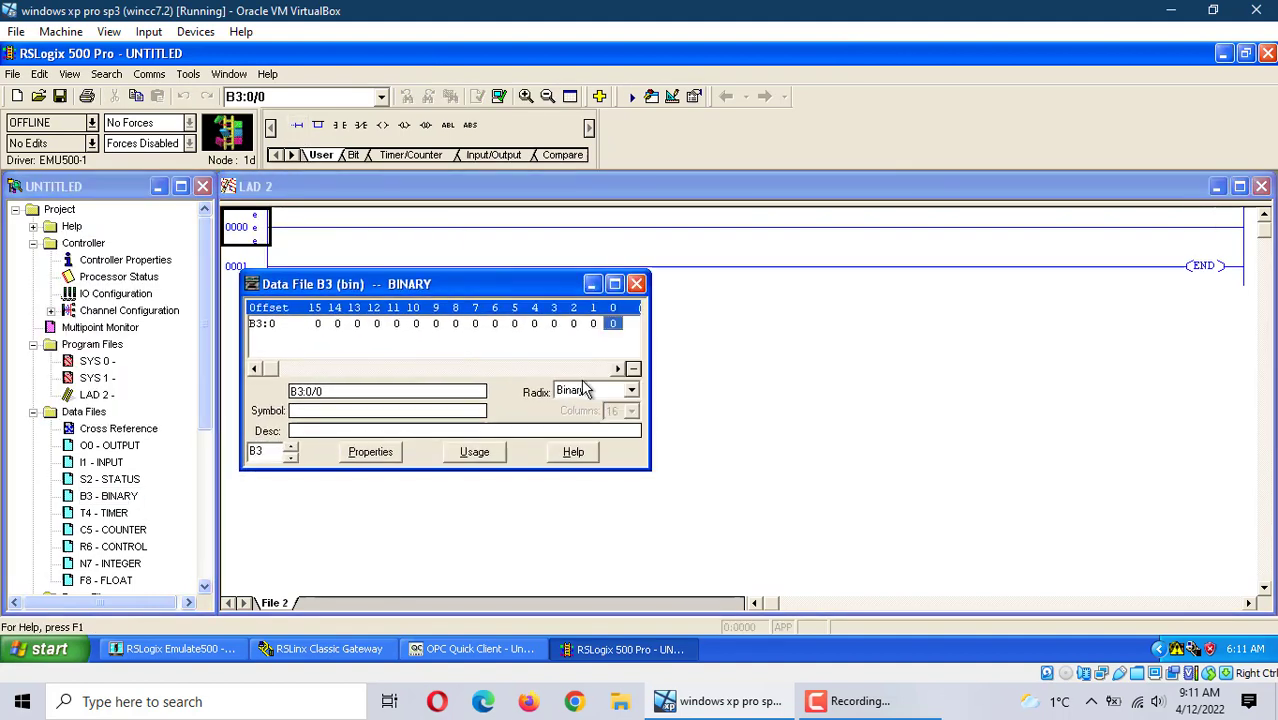
pyautogui.click(636, 284)
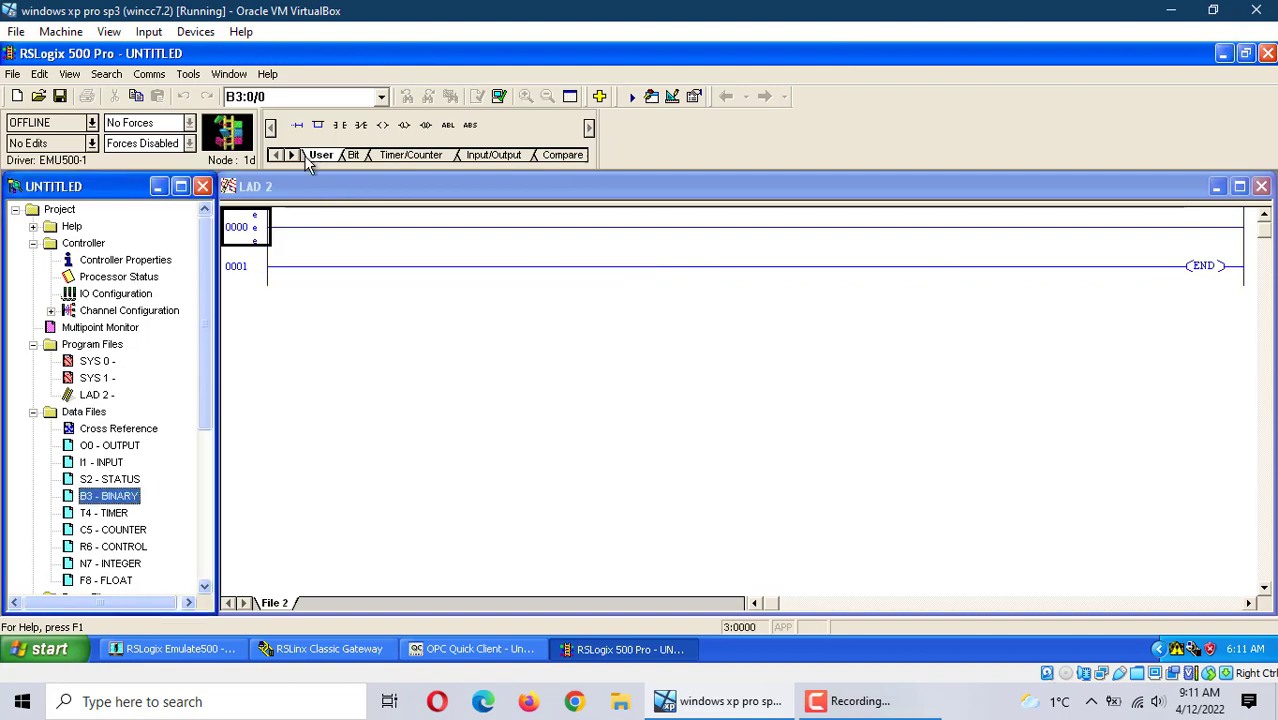
# Place an XIC contact, an XIO contact and an OTE coil on rung 0000.
pyautogui.click(245, 228)
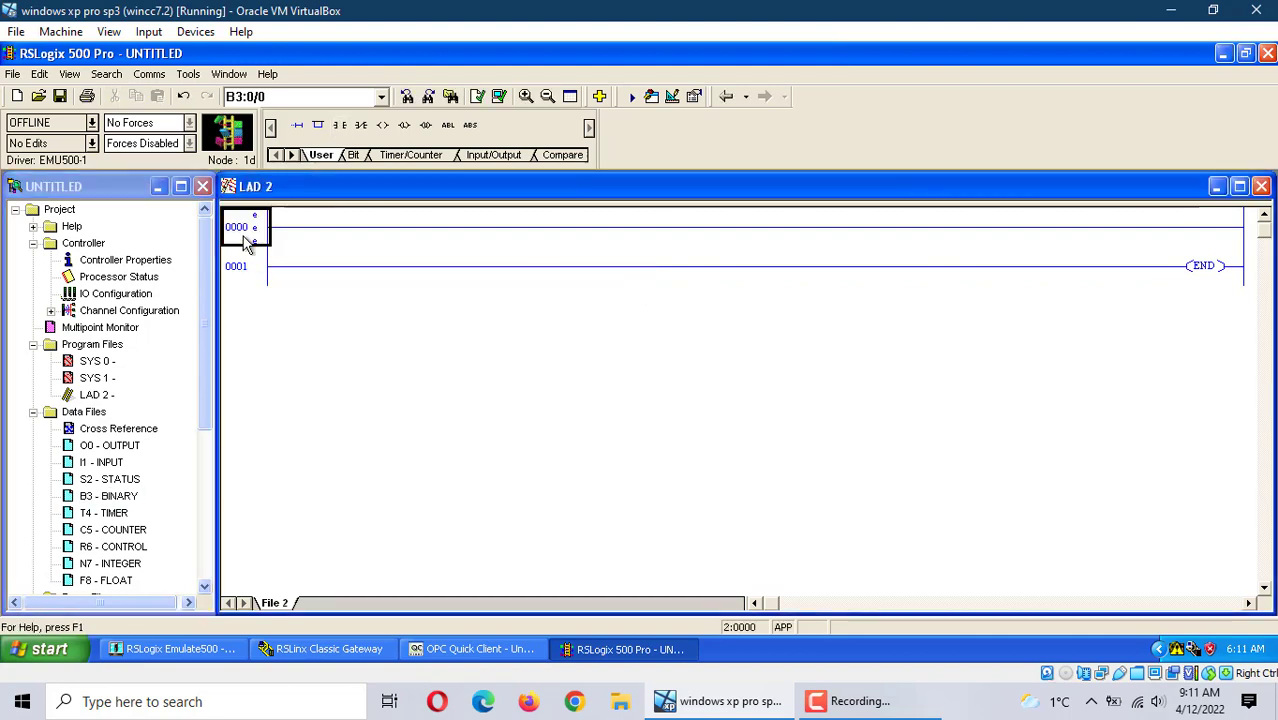
pyautogui.click(340, 125)
pyautogui.click(363, 128)
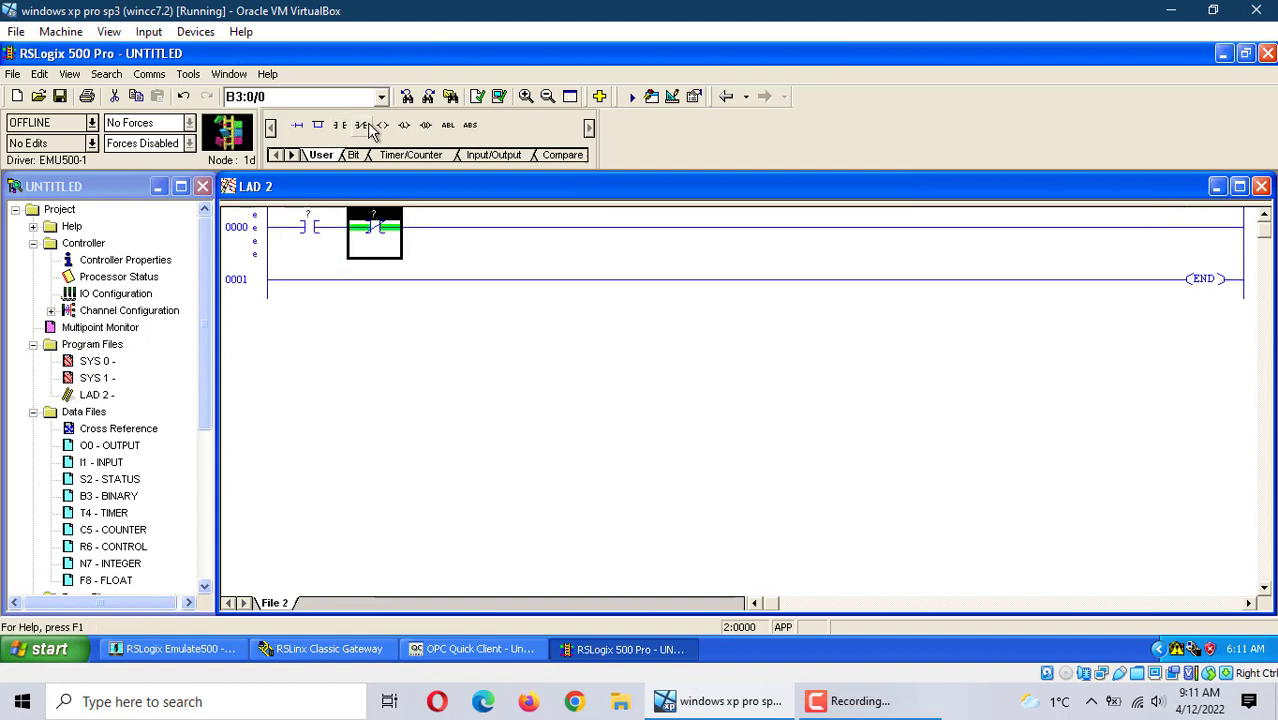
pyautogui.click(382, 126)
# Add a branch around the first contact and put an XIC on it.
pyautogui.click(300, 232)
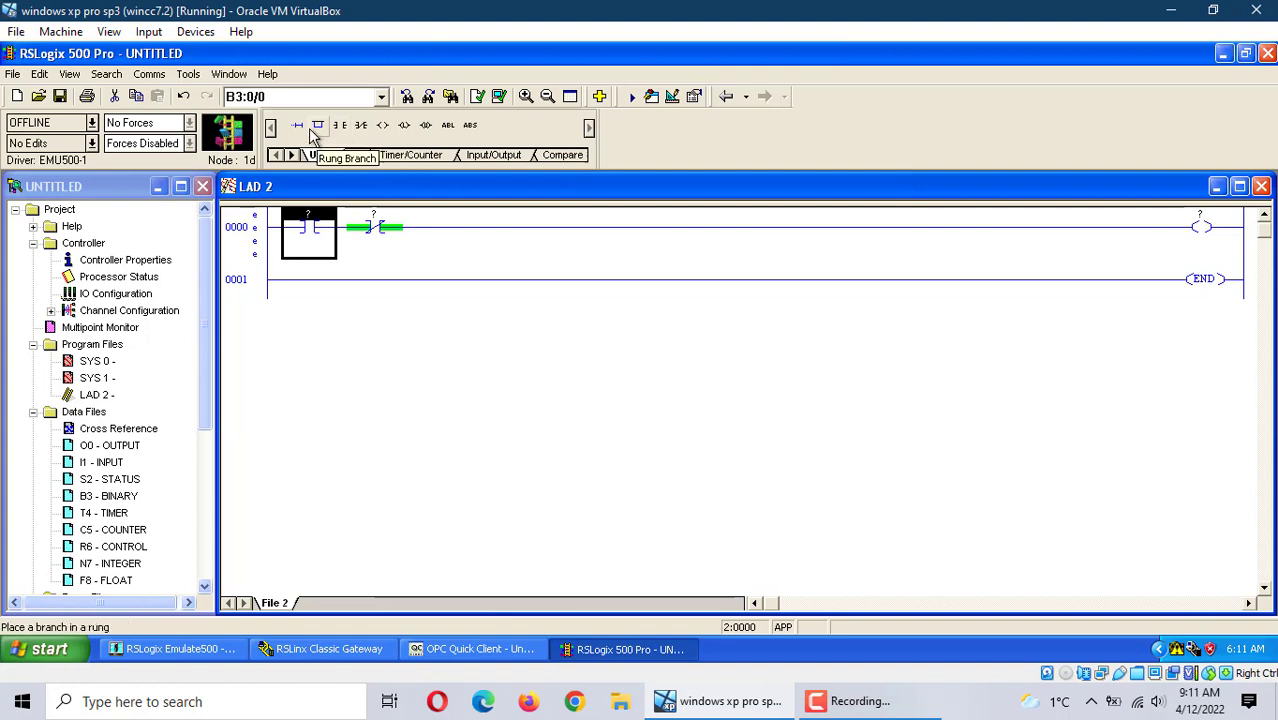
pyautogui.click(317, 125)
pyautogui.click(303, 228)
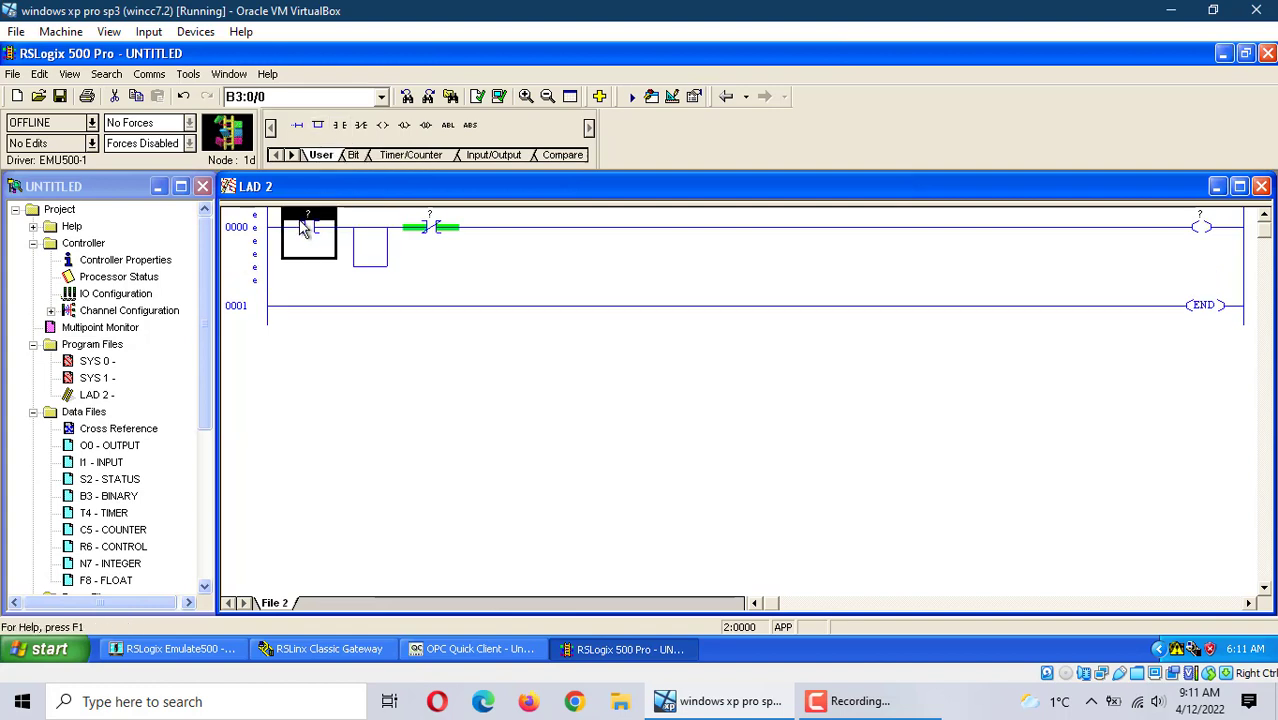
pyautogui.moveTo(303, 228)
pyautogui.mouseDown()
pyautogui.moveTo(347, 235)
pyautogui.moveTo(381, 275)
pyautogui.mouseUp()
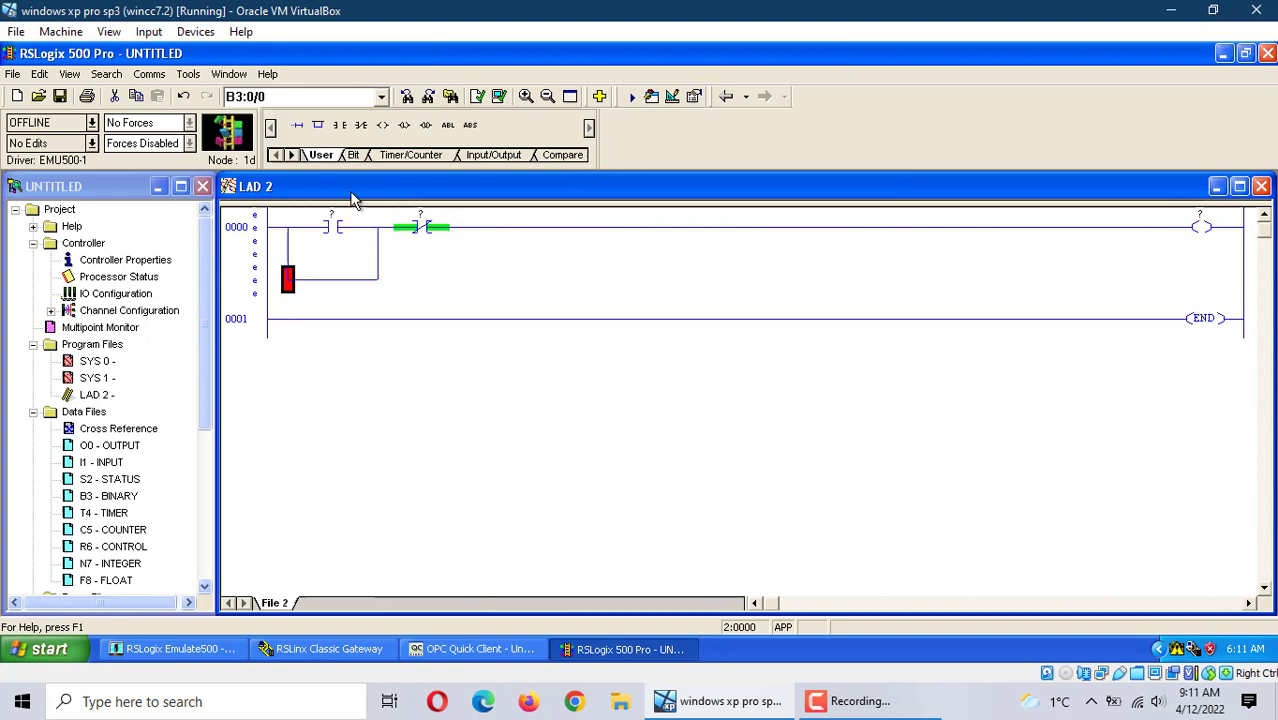
pyautogui.click(341, 125)
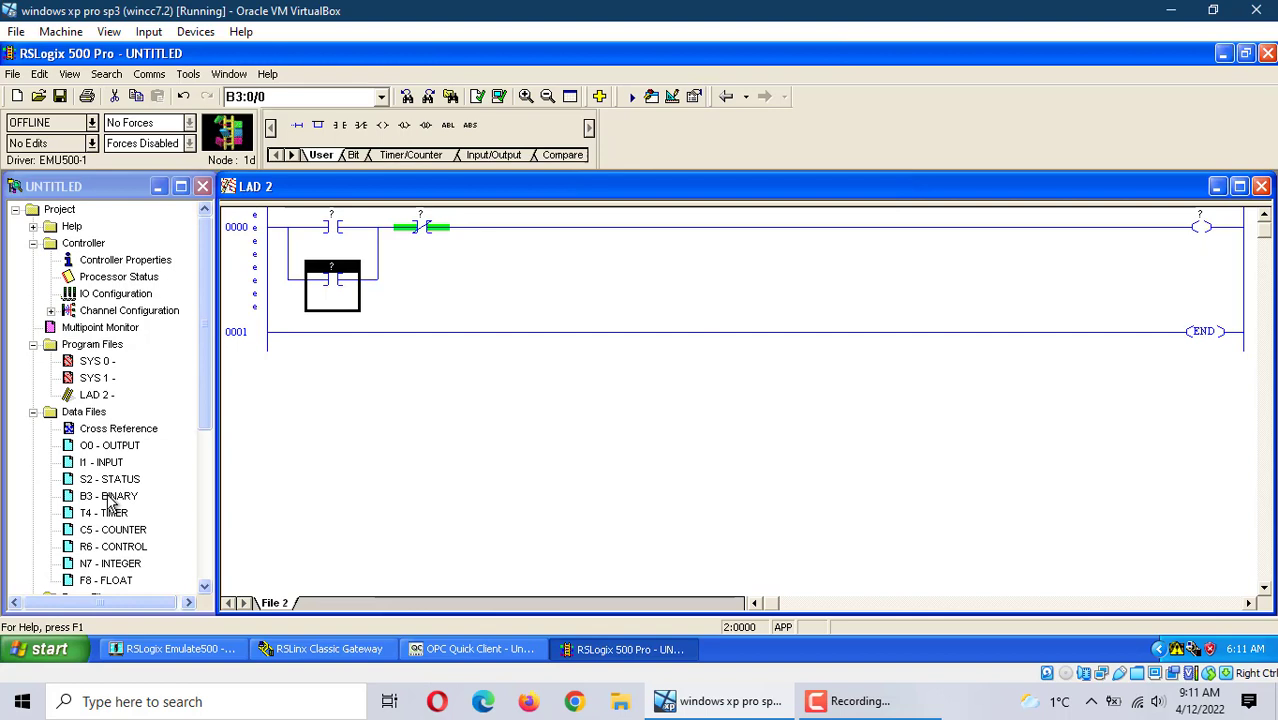
# Put a 1746-O*8 discrete output module in slot 1 of the I/O configuration.
pyautogui.click(115, 293)
pyautogui.doubleClick(115, 293)
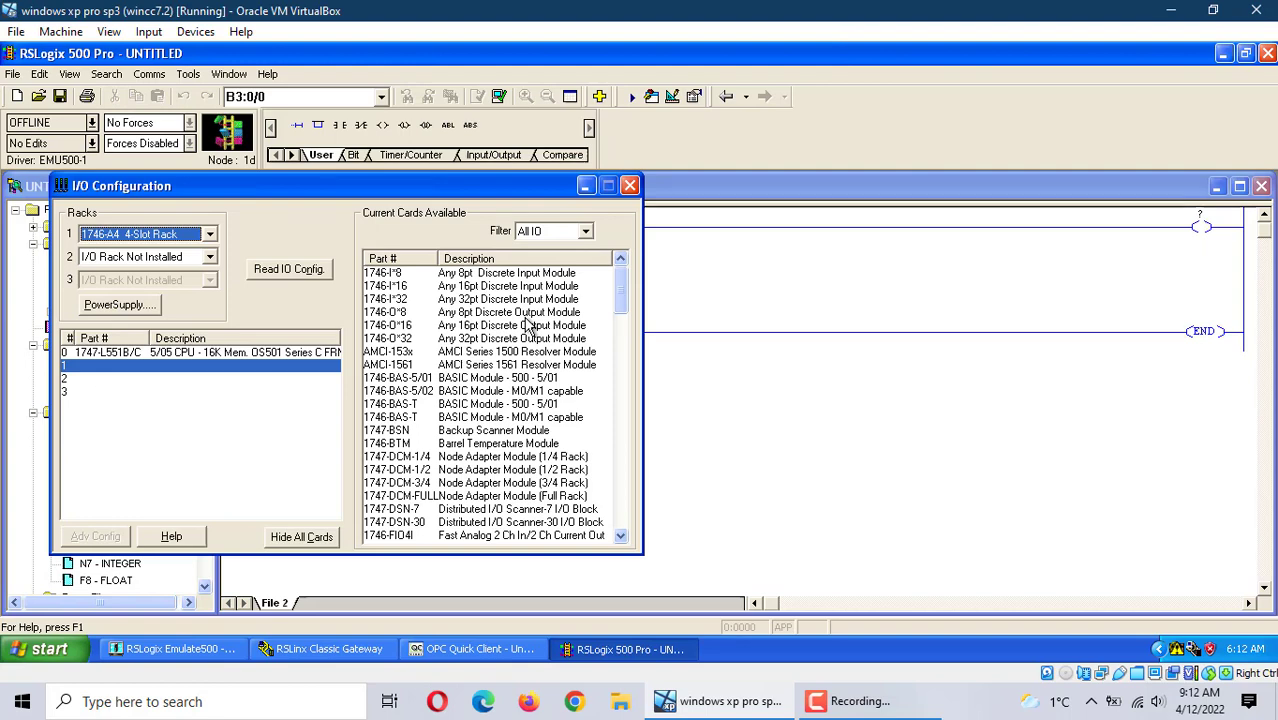
pyautogui.doubleClick(516, 312)
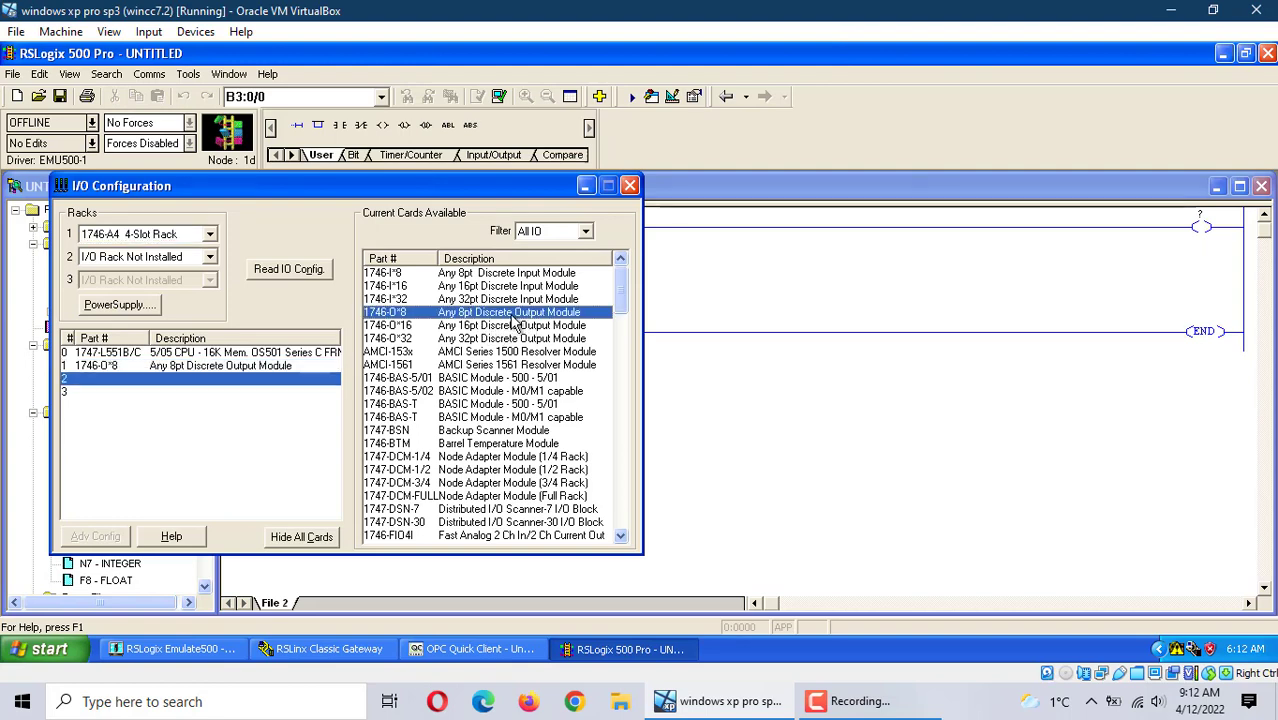
pyautogui.click(630, 185)
pyautogui.click(485, 452)
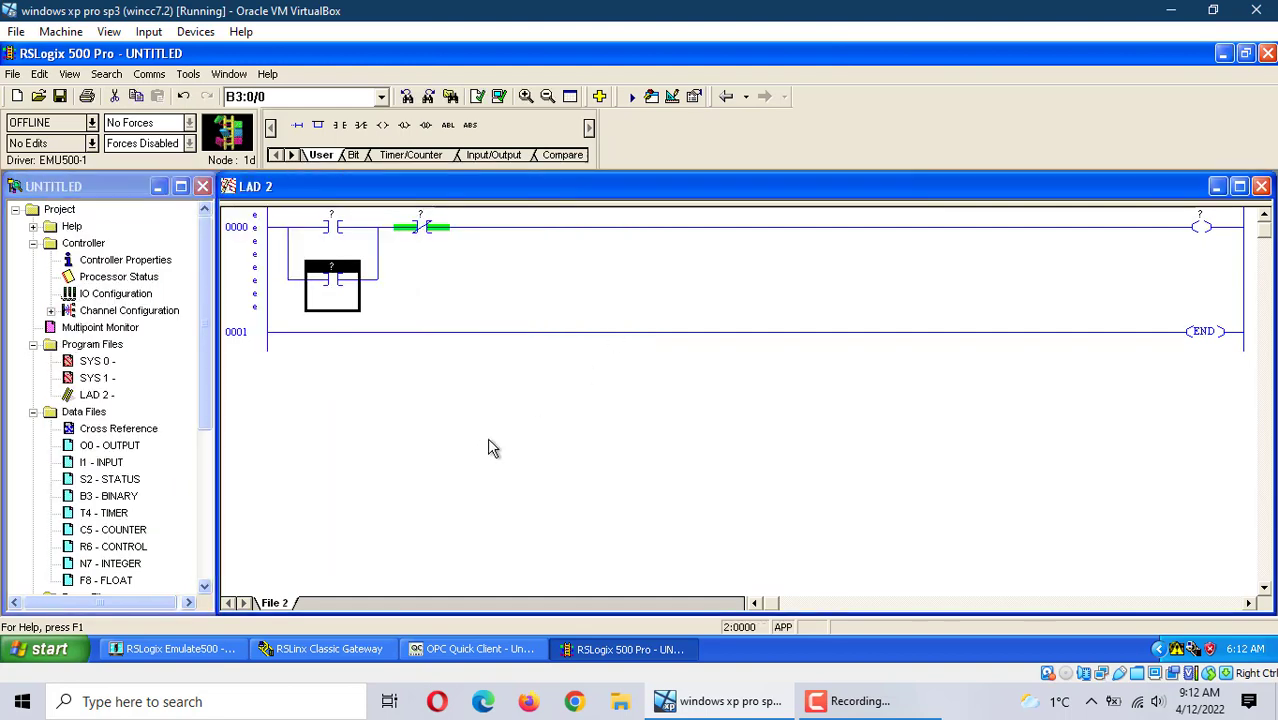
# Name B3:0/0 START and B3:0/1 STOP, and assign them to rung 0000's two contacts.
pyautogui.doubleClick(110, 496)
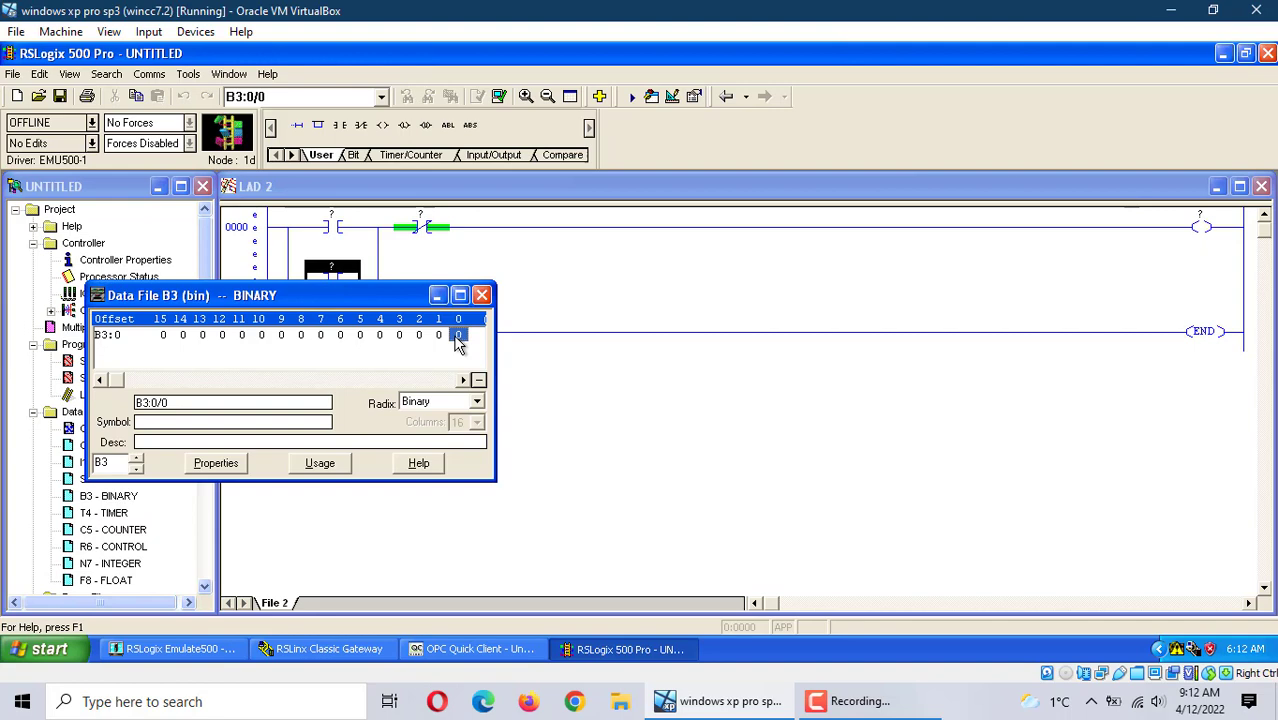
pyautogui.click(166, 422)
pyautogui.write('start')
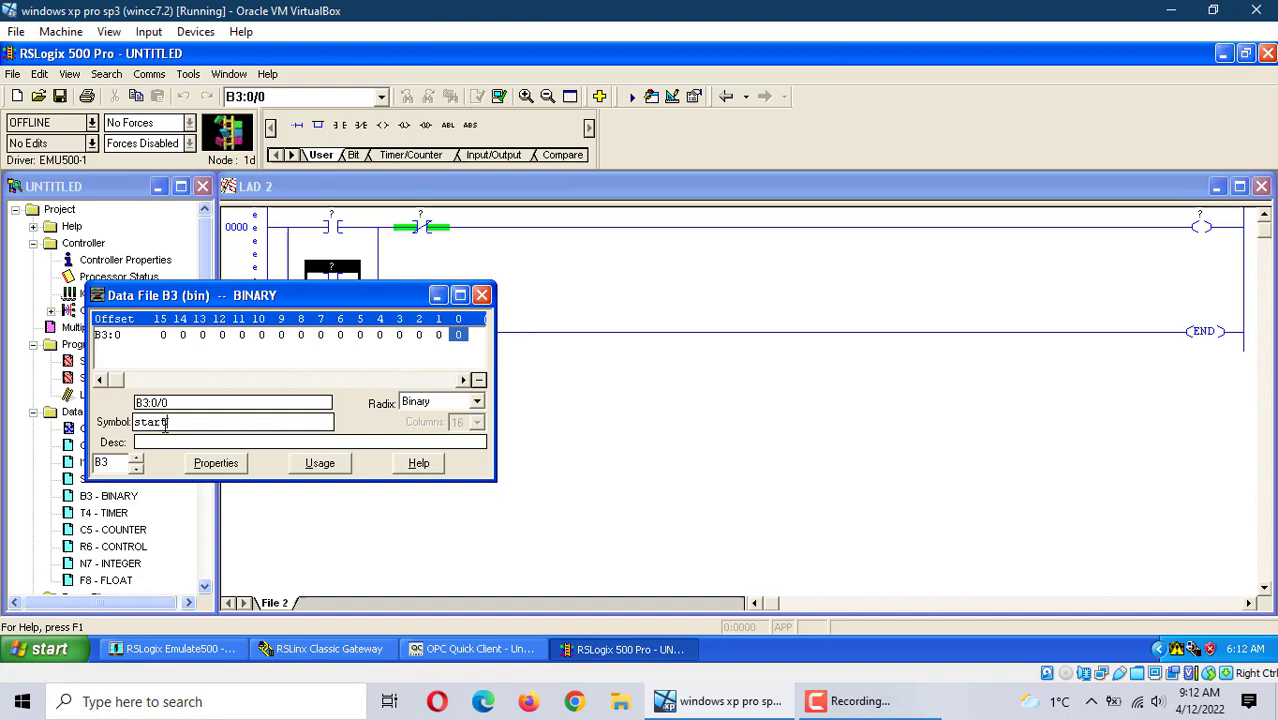
pyautogui.press('Return')
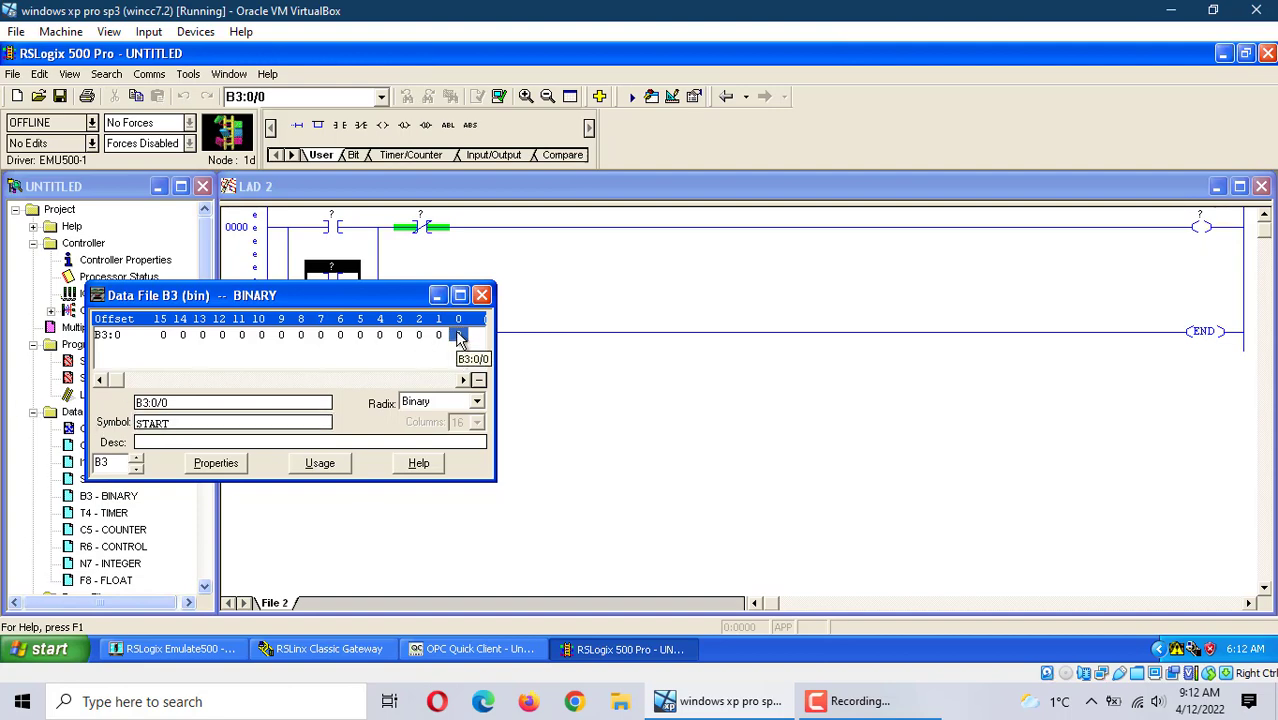
pyautogui.moveTo(458, 335); pyautogui.dragTo(362, 225)
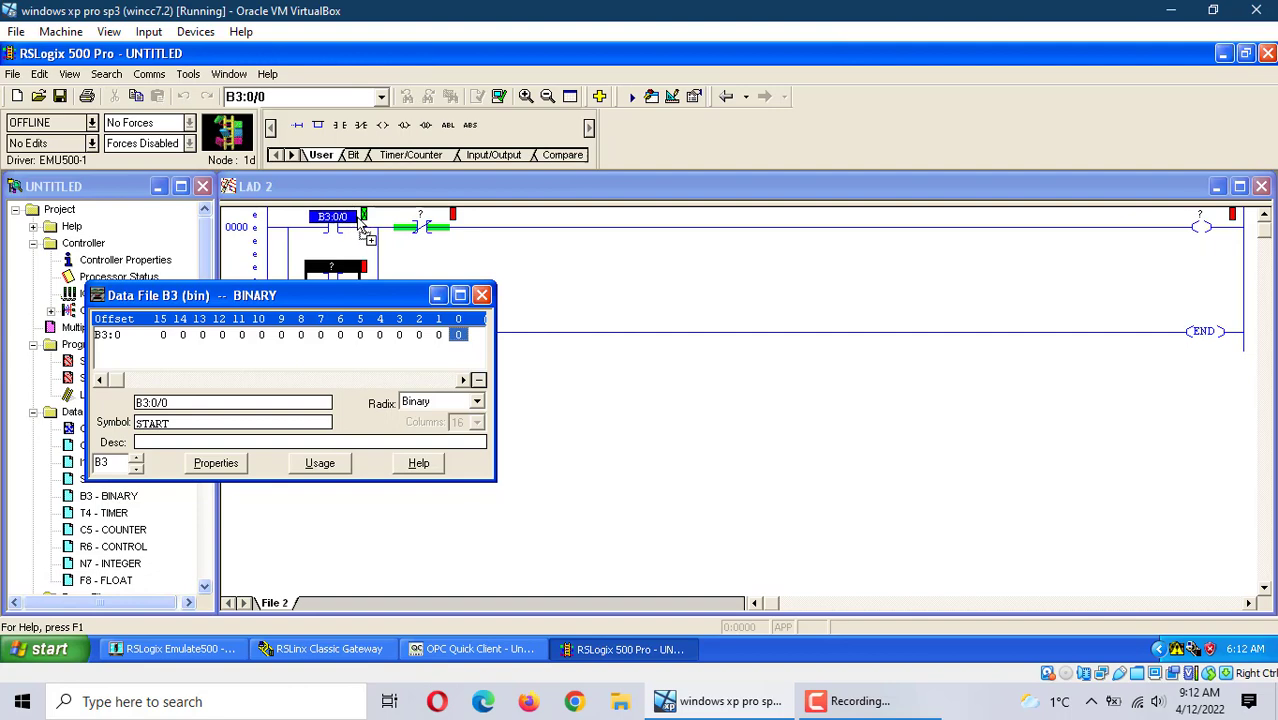
pyautogui.click(439, 335)
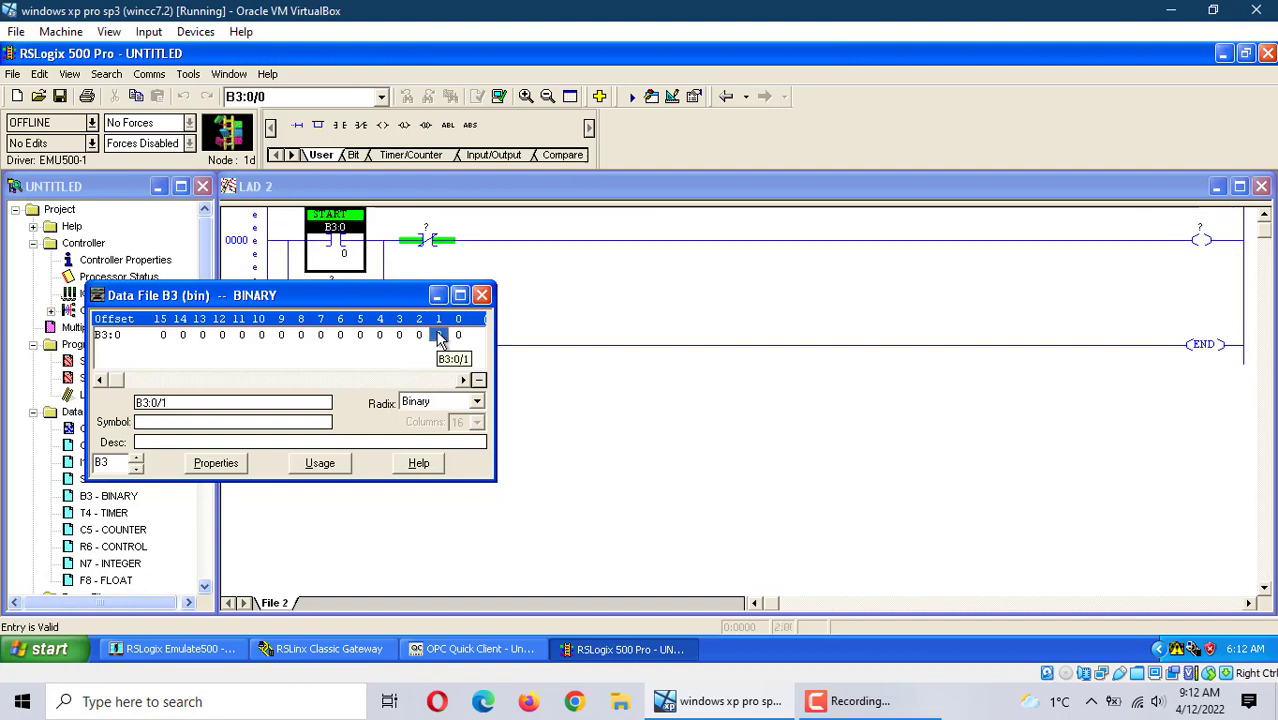
pyautogui.click(175, 422)
pyautogui.write('stop')
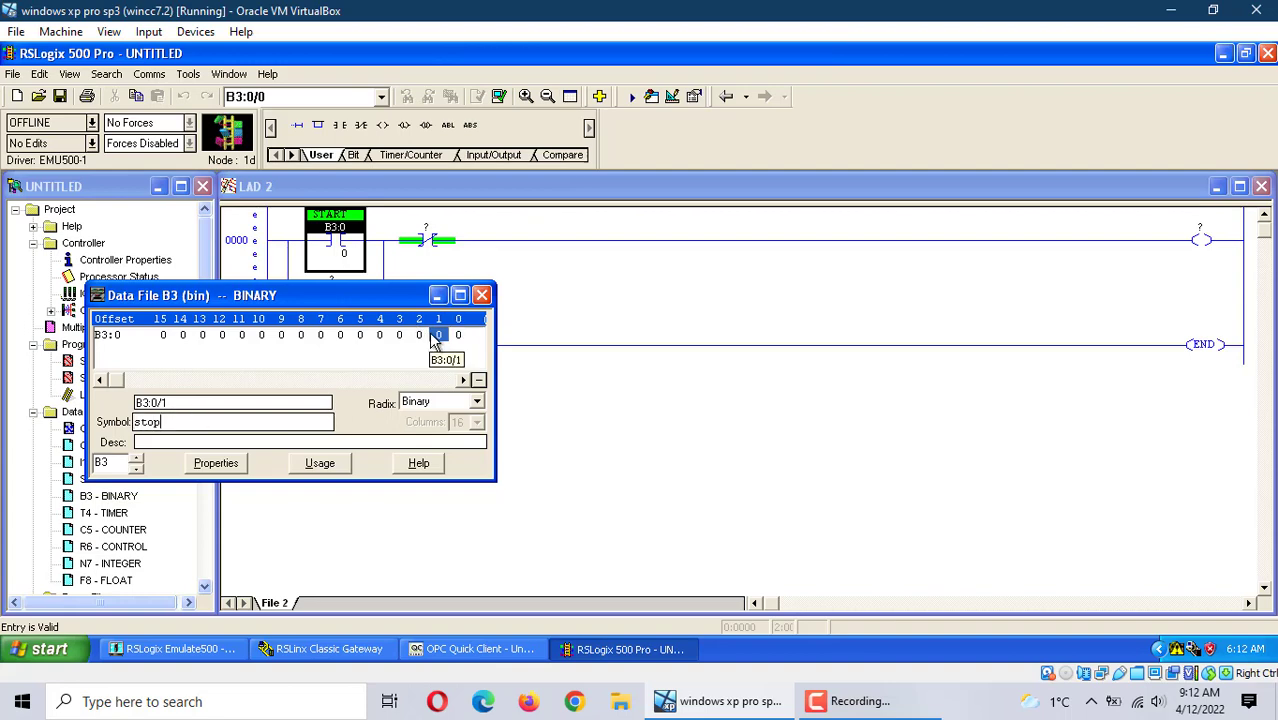
pyautogui.moveTo(439, 335); pyautogui.dragTo(462, 232)
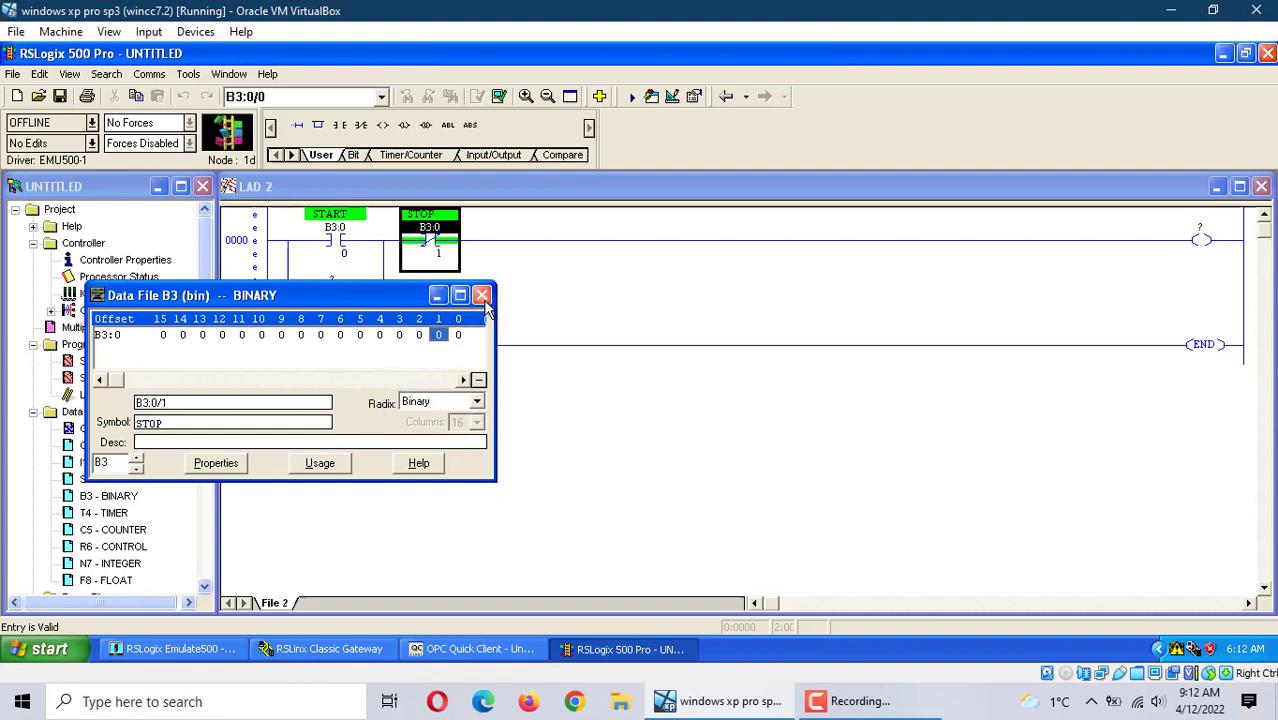
# Name B3:0/2 RUN and assign it to the output coil and the seal-in branch contact.
pyautogui.doubleClick(419, 335)
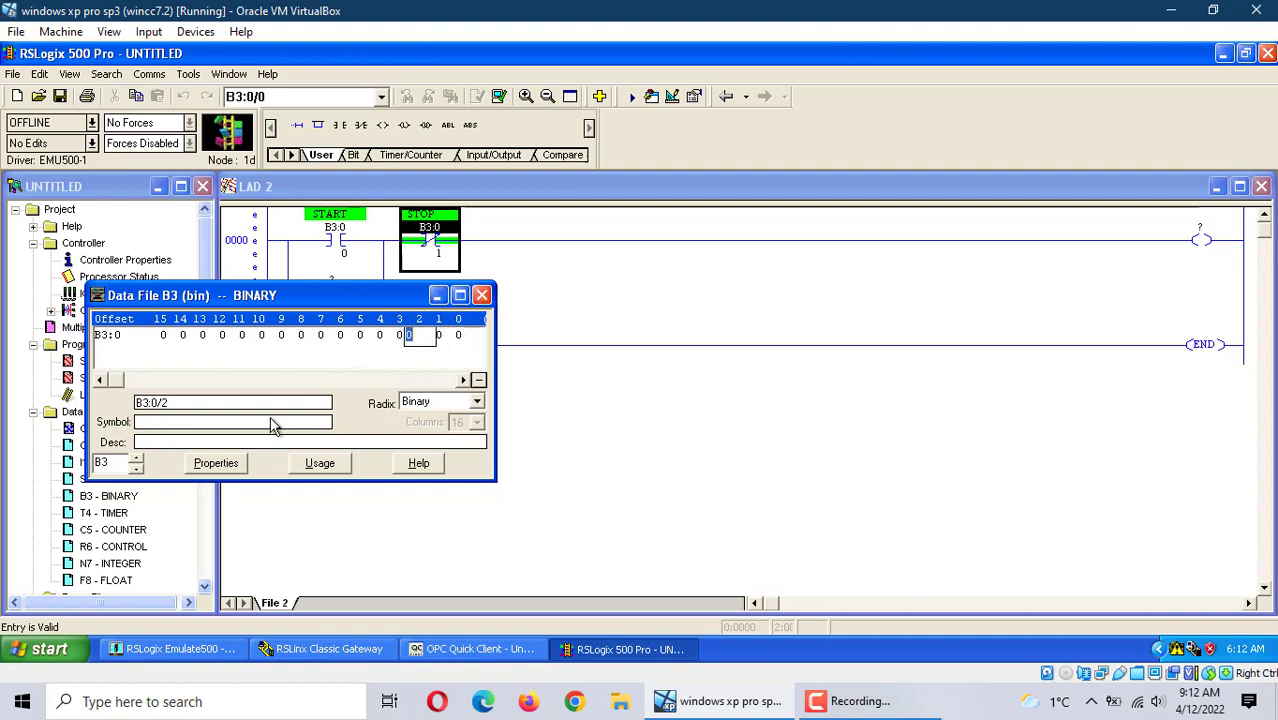
pyautogui.click(210, 422)
pyautogui.write('r')
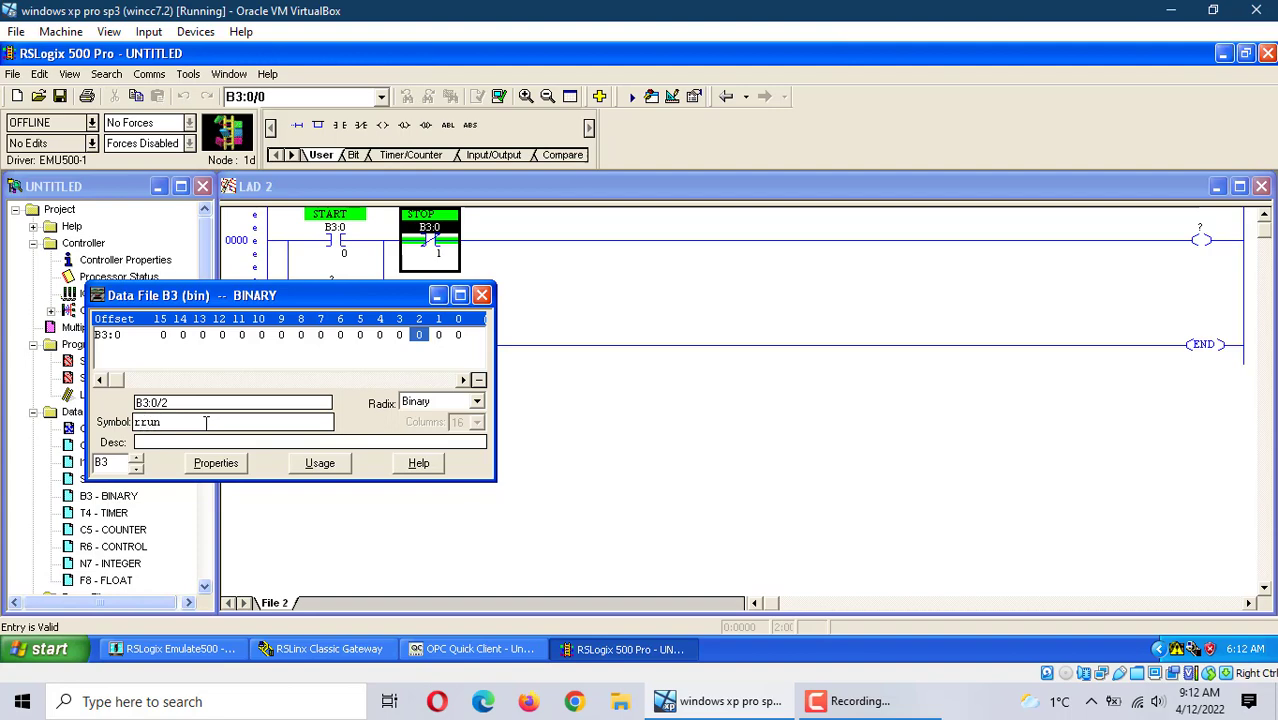
pyautogui.write('un')
pyautogui.press('Return')
pyautogui.moveTo(418, 335)
pyautogui.mouseDown()
pyautogui.moveTo(1153, 272)
pyautogui.moveTo(1240, 232)
pyautogui.mouseUp()
pyautogui.moveTo(330, 295); pyautogui.dragTo(502, 368)
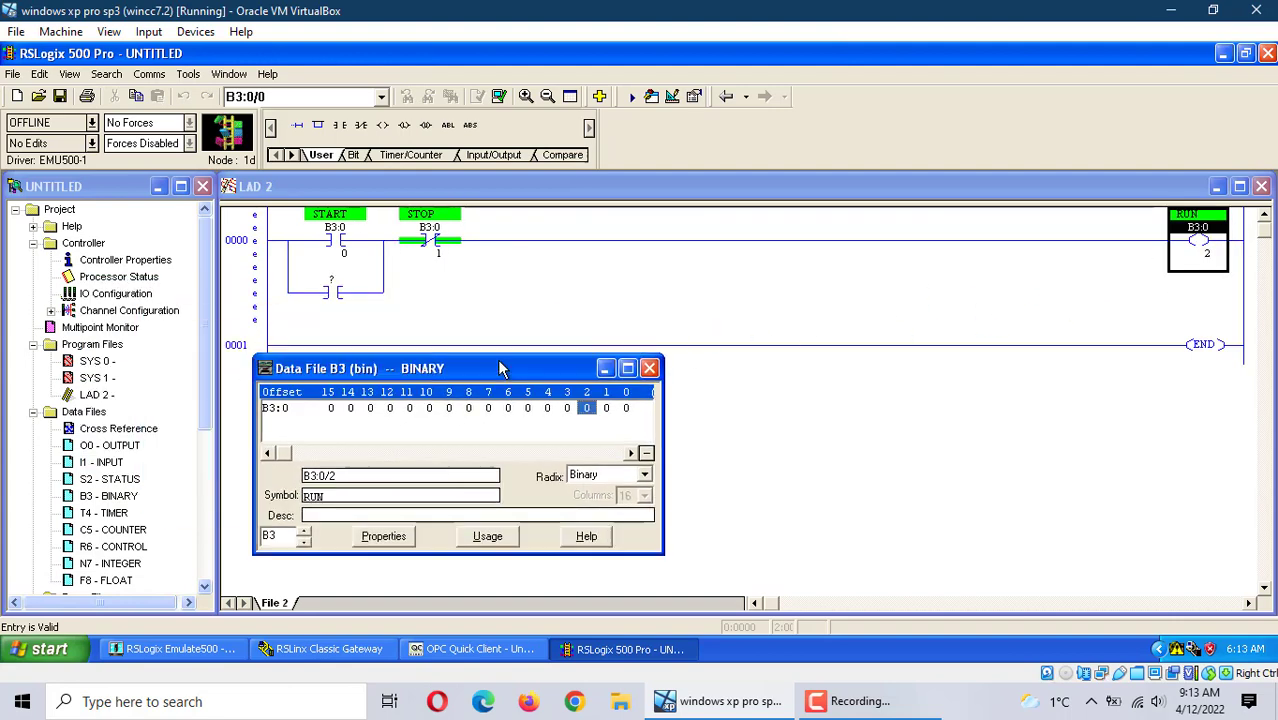
pyautogui.moveTo(588, 410); pyautogui.dragTo(370, 296)
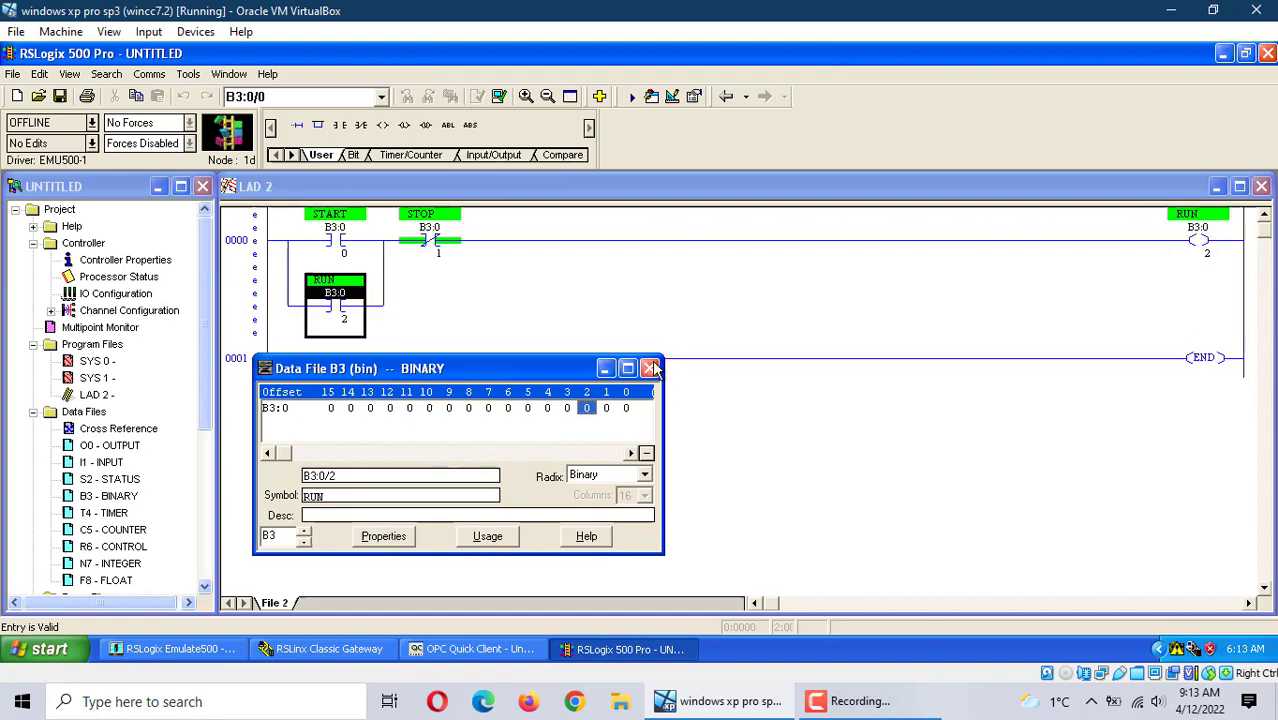
pyautogui.click(651, 368)
# Verify the file, then insert rung 0001 before END with an XIC and an OTE.
pyautogui.click(499, 96)
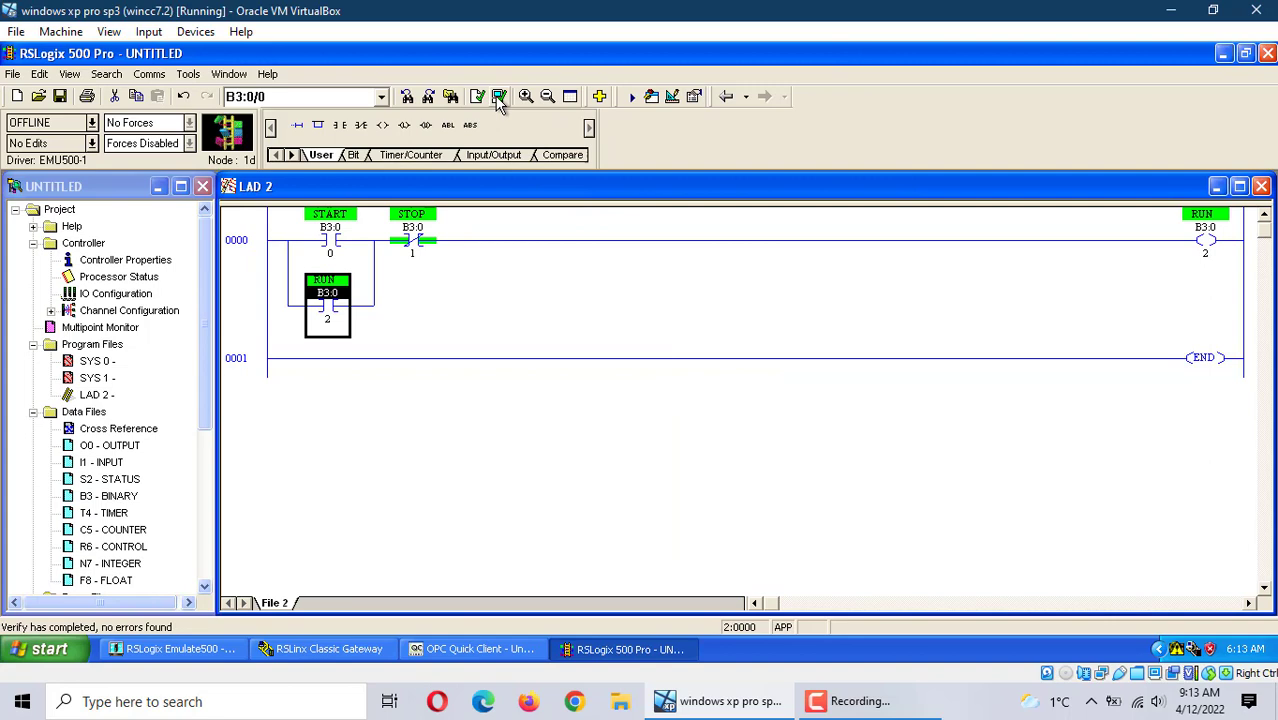
pyautogui.click(262, 362)
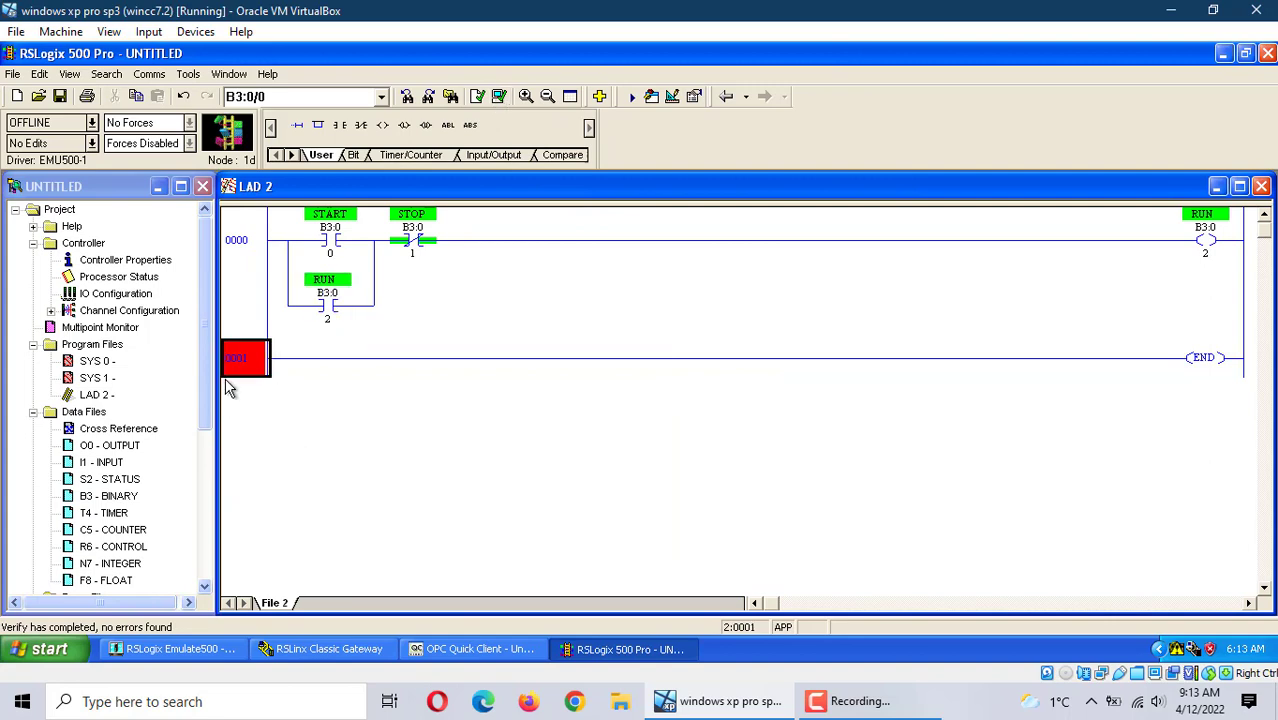
pyautogui.click(299, 125)
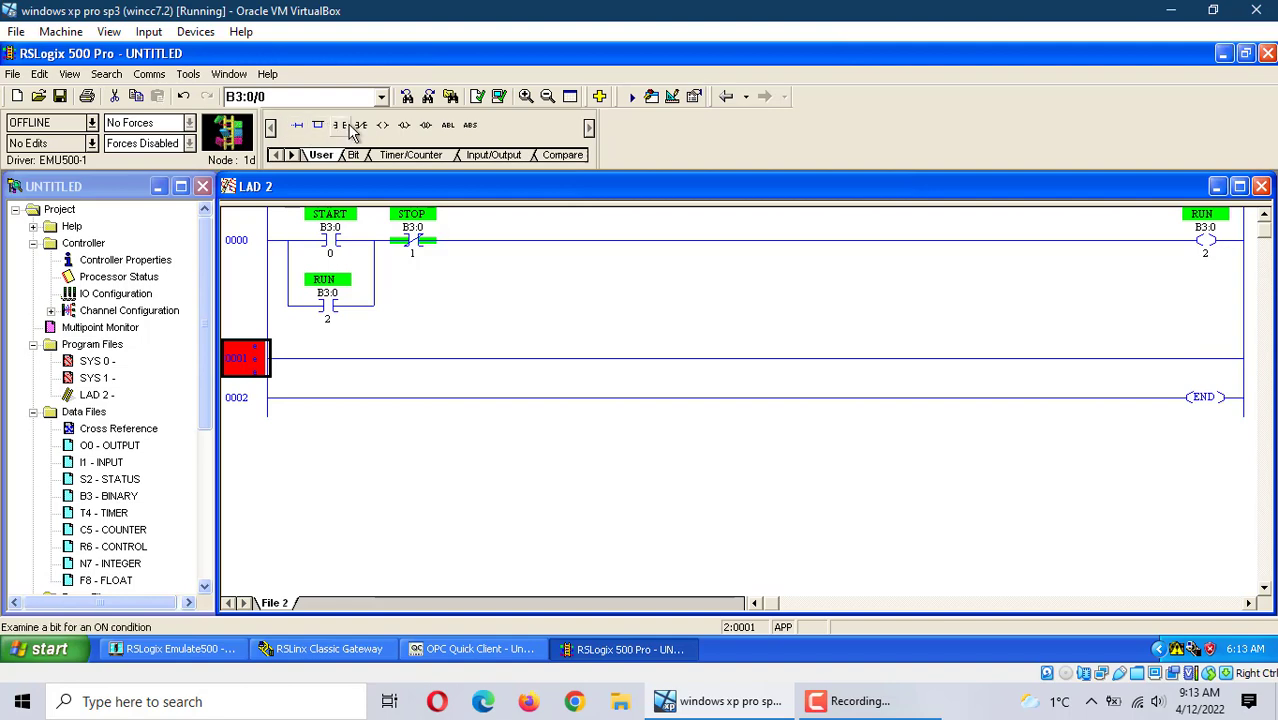
pyautogui.click(340, 125)
pyautogui.click(383, 125)
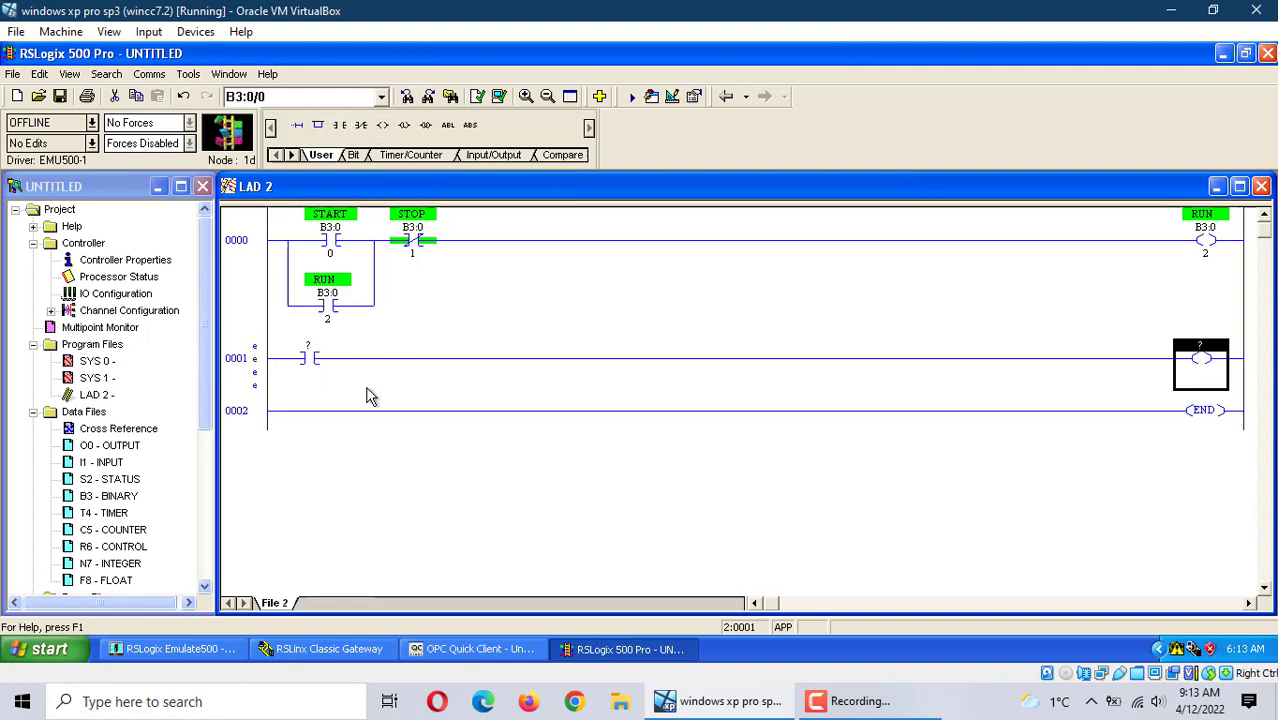
# Wrap rung 0001's output coil in a parallel branch.
pyautogui.click(315, 358)
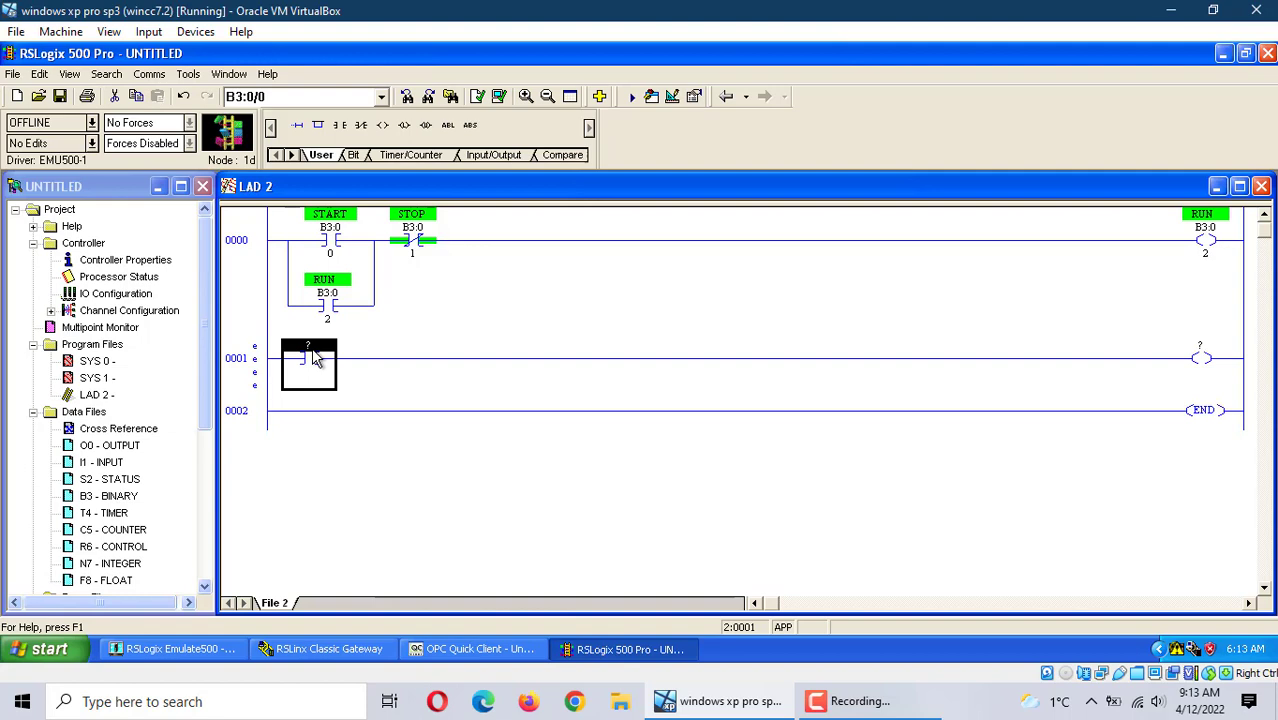
pyautogui.click(297, 125)
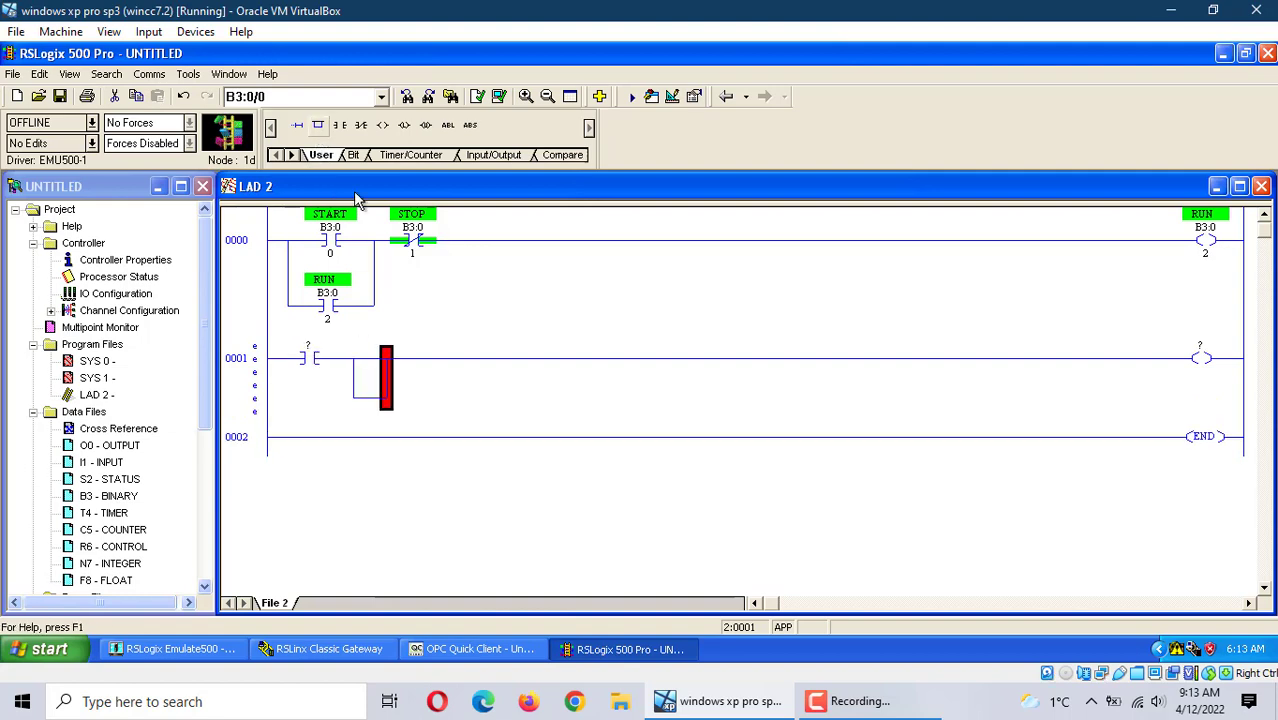
pyautogui.moveTo(385, 405); pyautogui.dragTo(1240, 370)
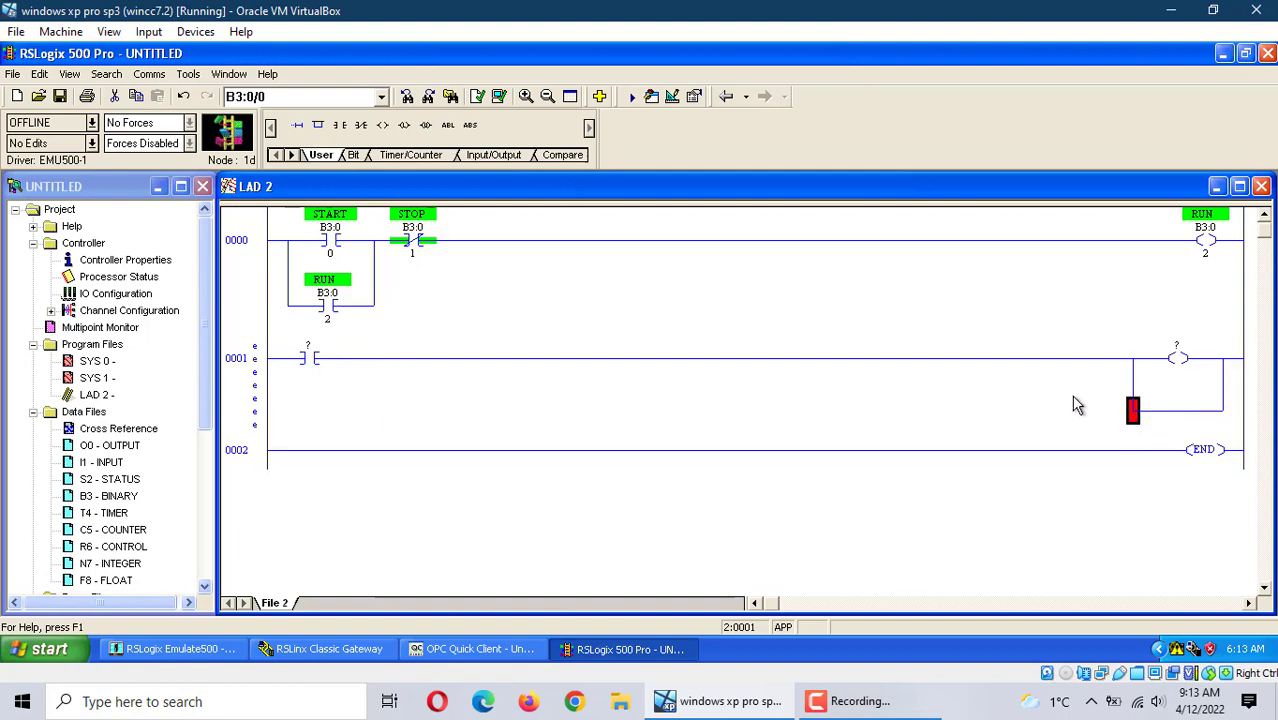
# Place a TON timer on rung 0001's parallel branch from the Timer/Counter instructions.
pyautogui.click(410, 155)
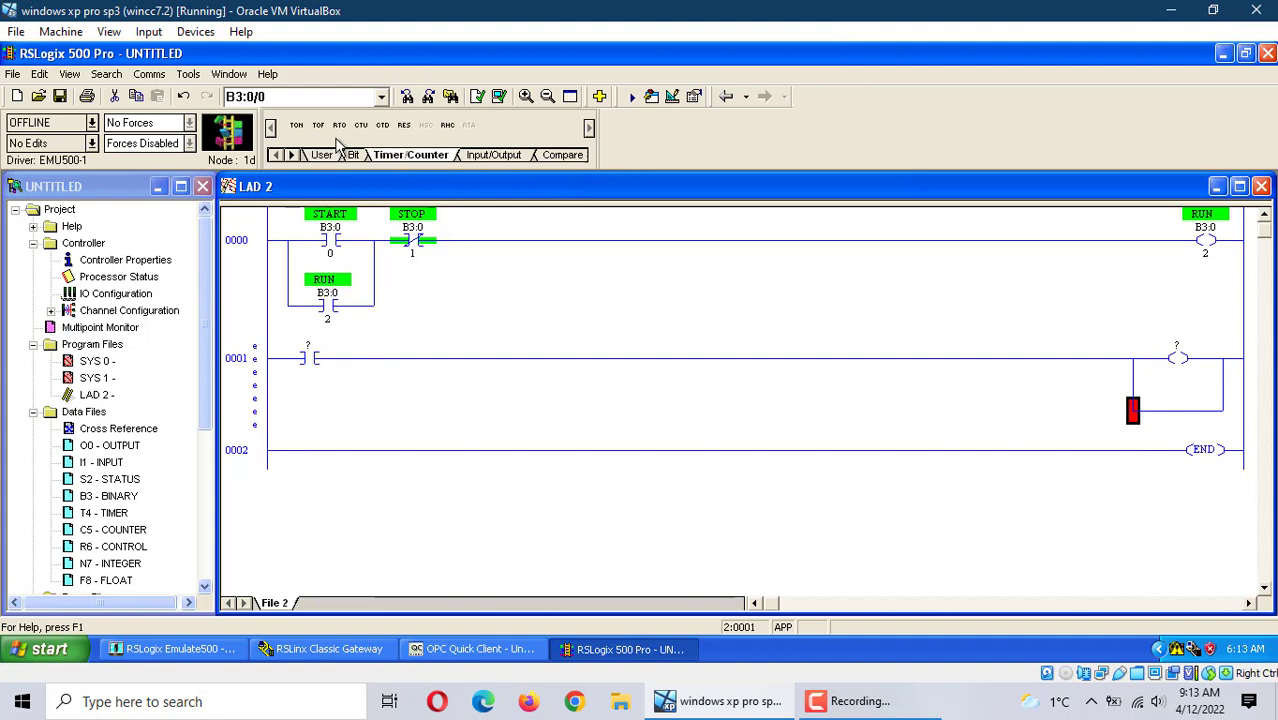
pyautogui.click(297, 126)
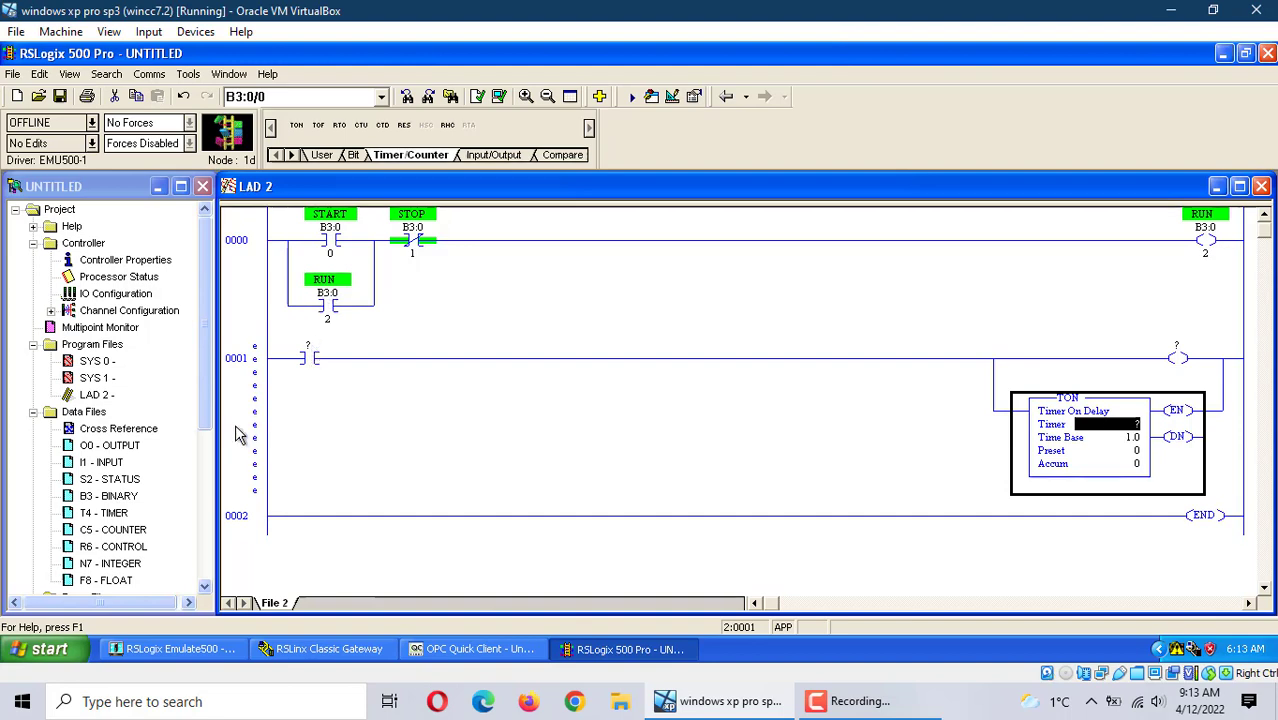
# Address rung 0001's open contact to RUN (B3:0/2) from the B3 data table.
pyautogui.doubleClick(109, 496)
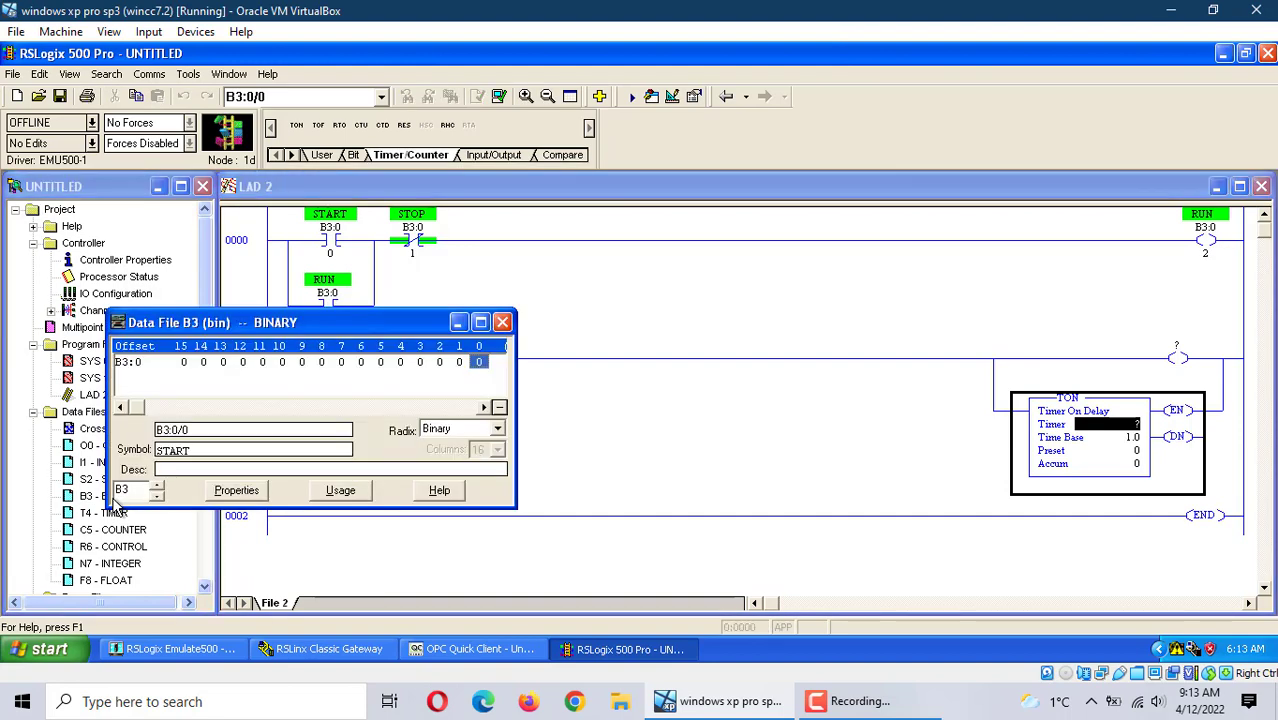
pyautogui.moveTo(403, 324); pyautogui.dragTo(645, 456)
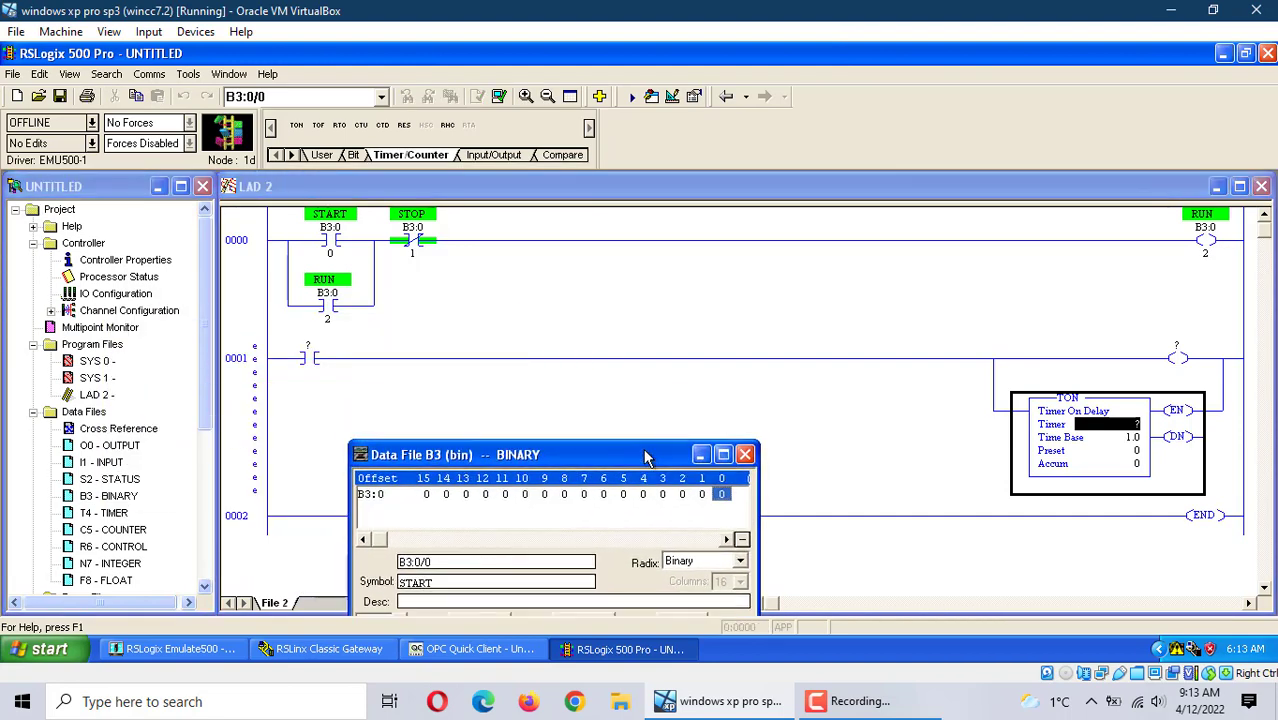
pyautogui.click(703, 495)
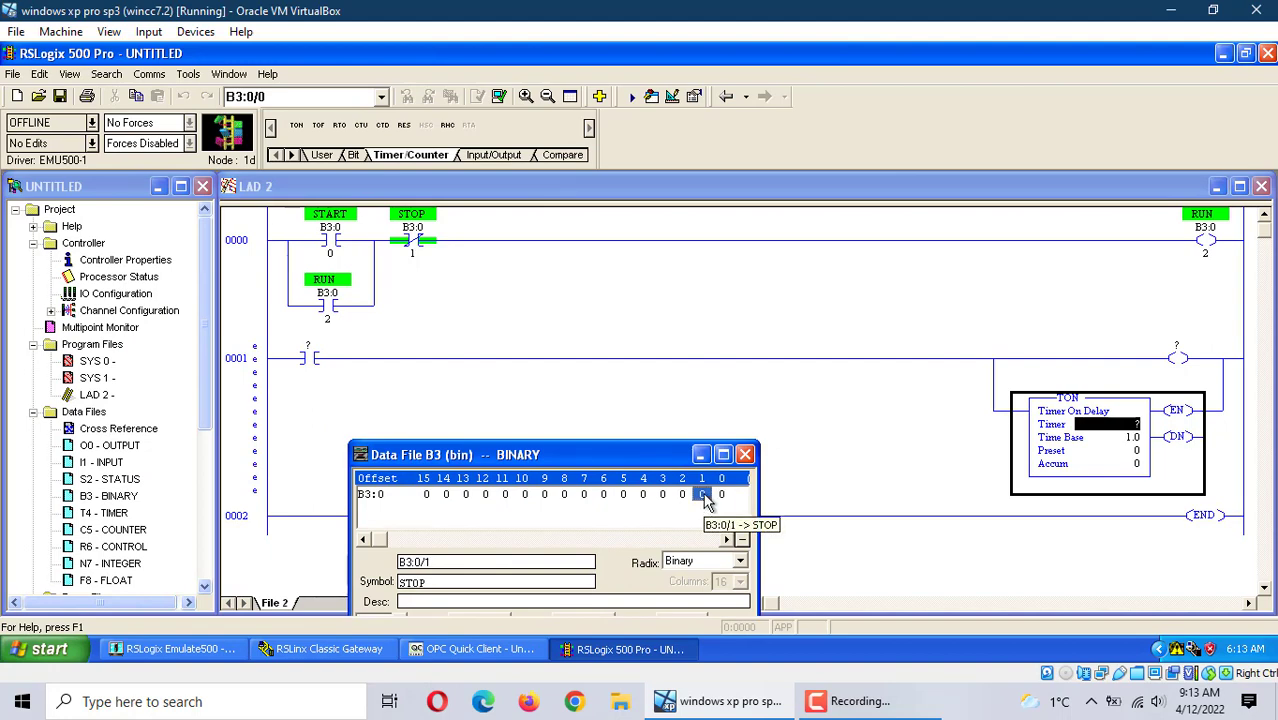
pyautogui.click(683, 496)
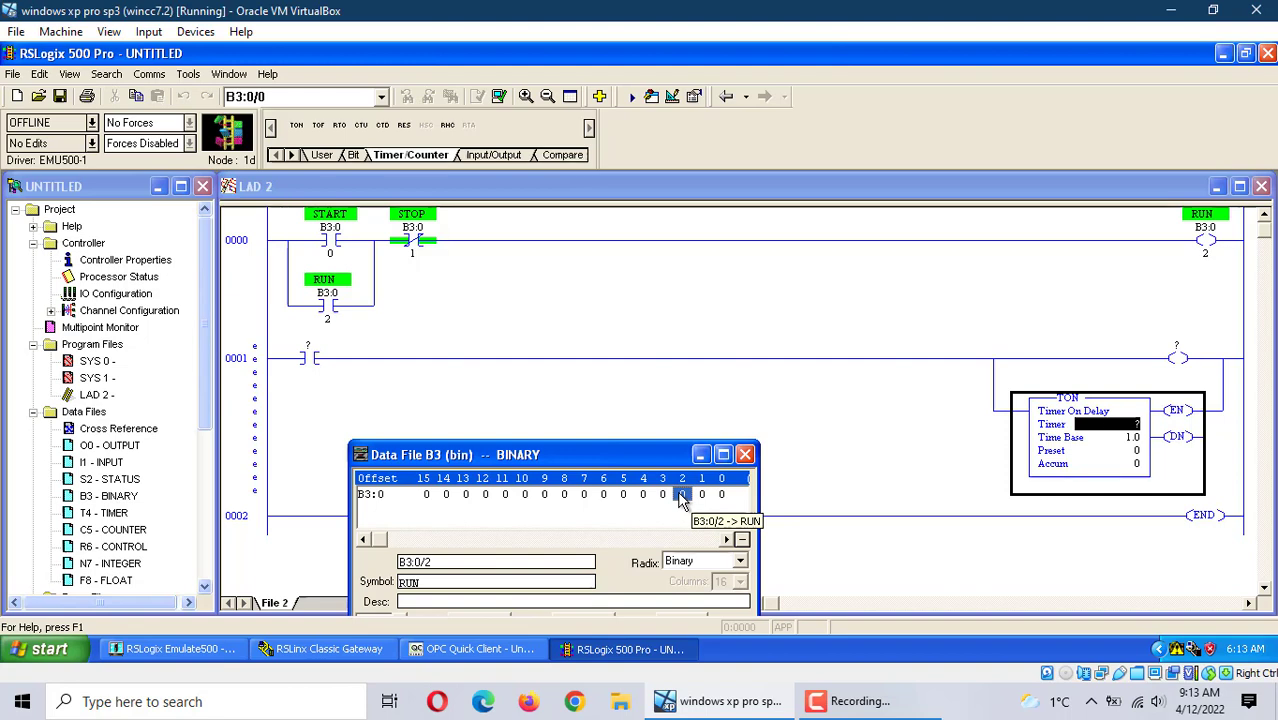
pyautogui.moveTo(683, 496); pyautogui.dragTo(310, 357)
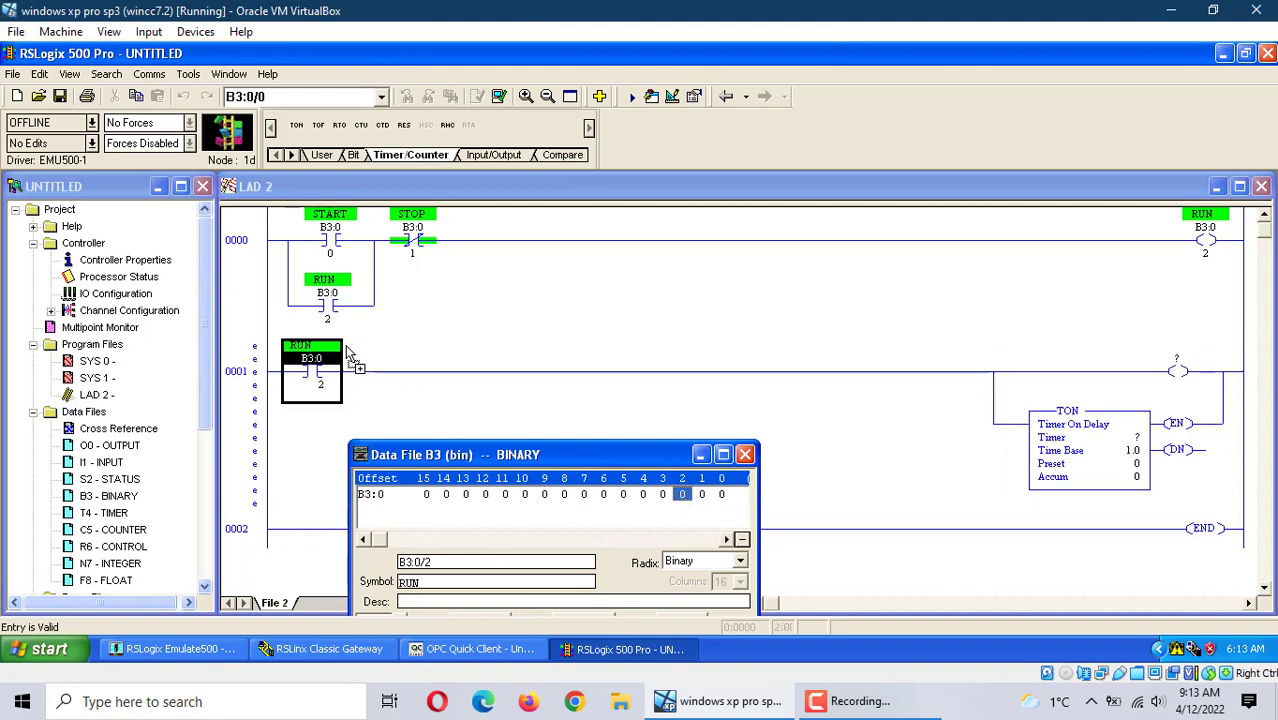
pyautogui.click(745, 455)
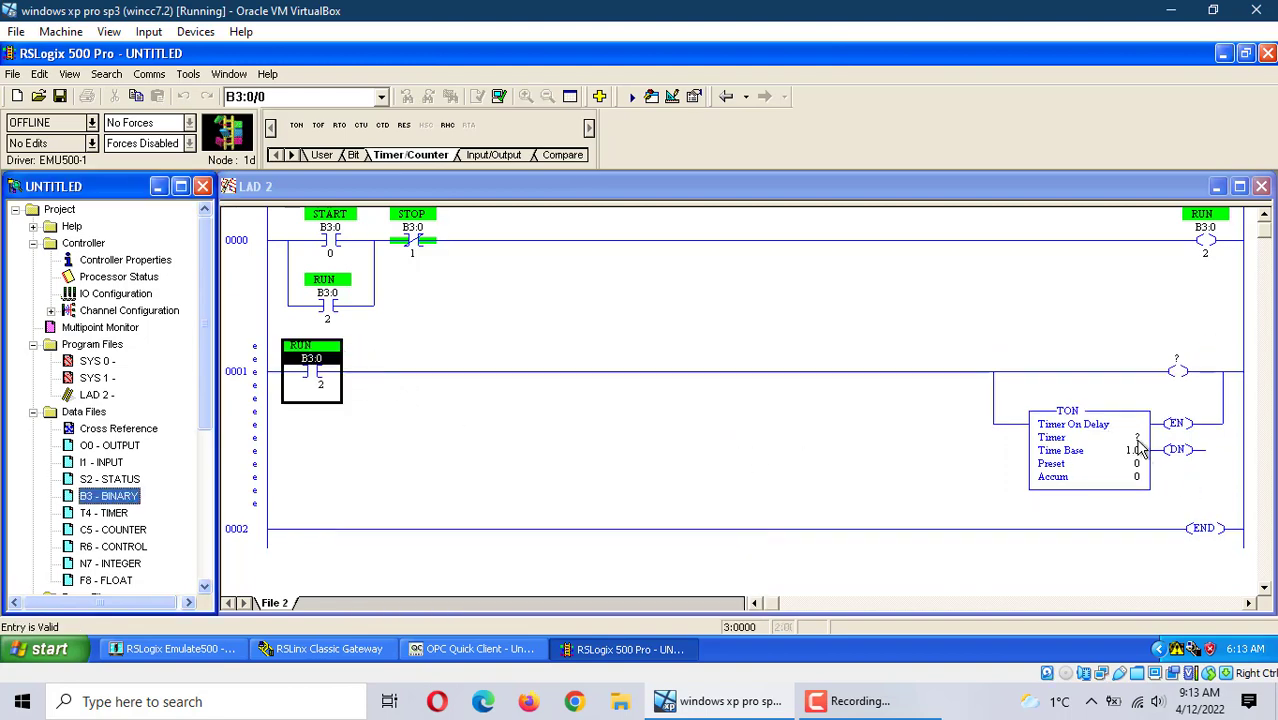
pyautogui.click(1137, 437)
# Assign timer T4:0 to rung 0001's TON and set its preset to 5.
pyautogui.doubleClick(104, 512)
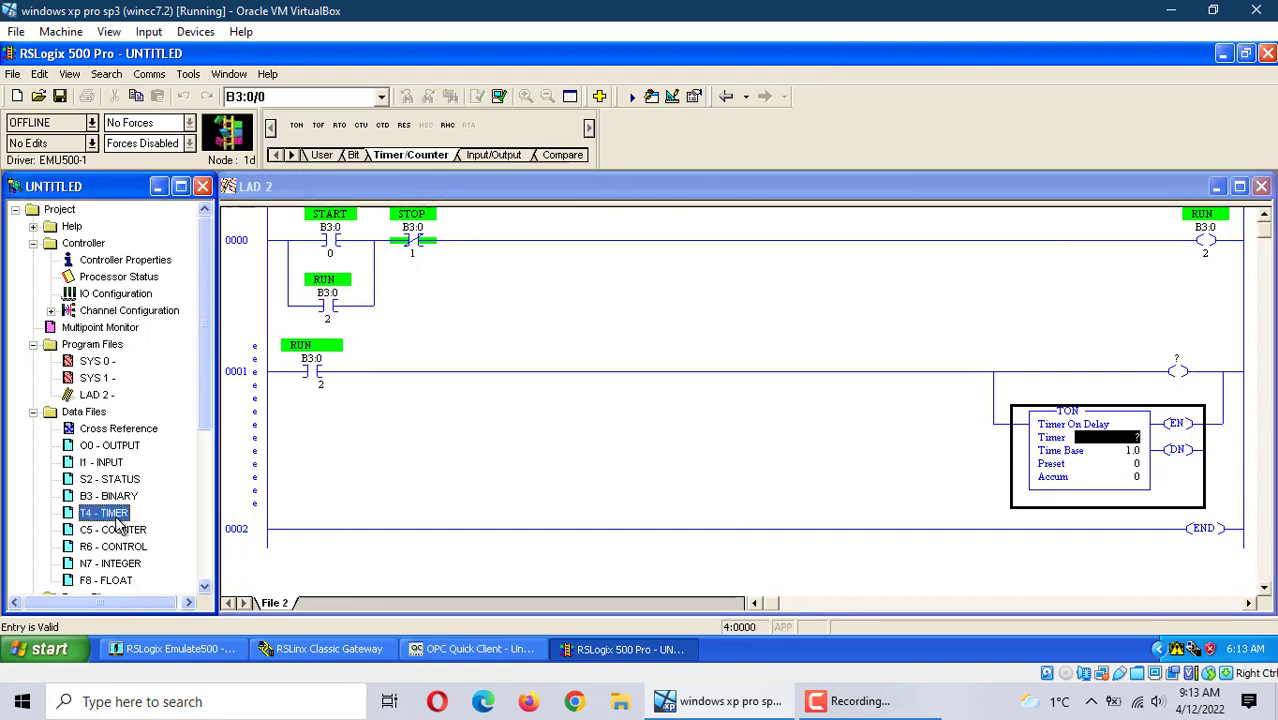
pyautogui.moveTo(152, 187); pyautogui.dragTo(609, 392)
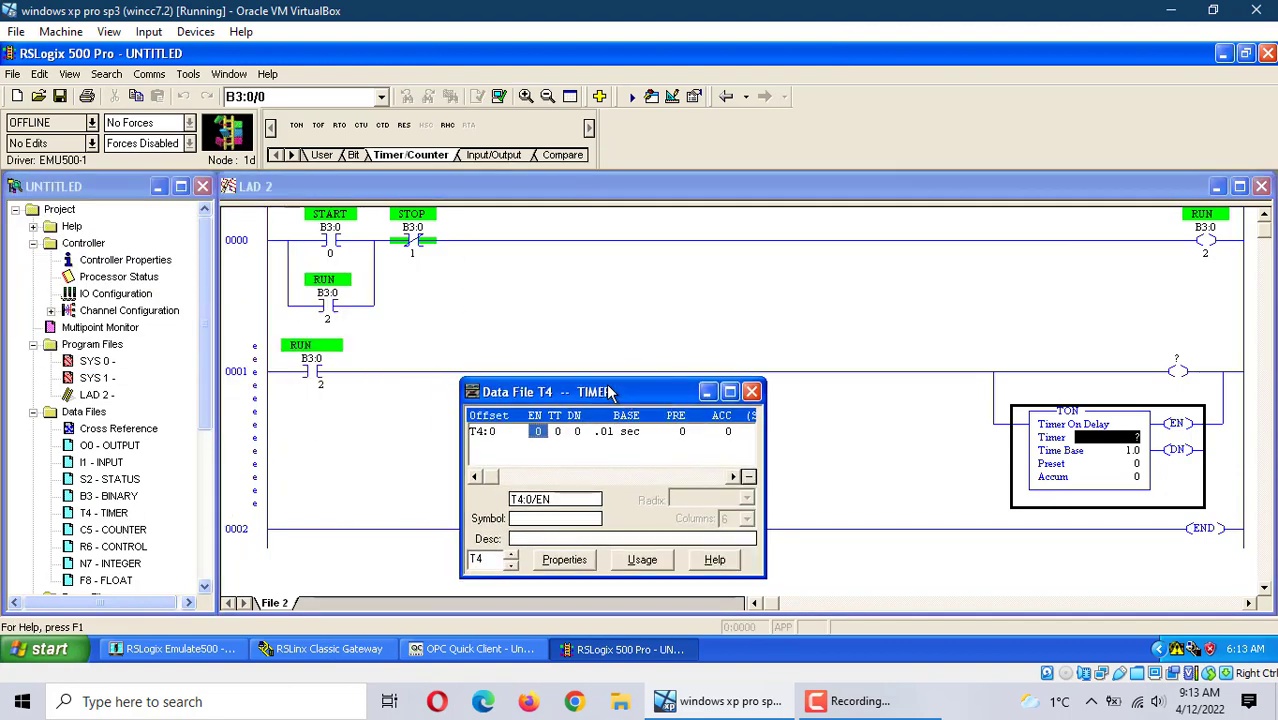
pyautogui.moveTo(482, 431); pyautogui.dragTo(1105, 437)
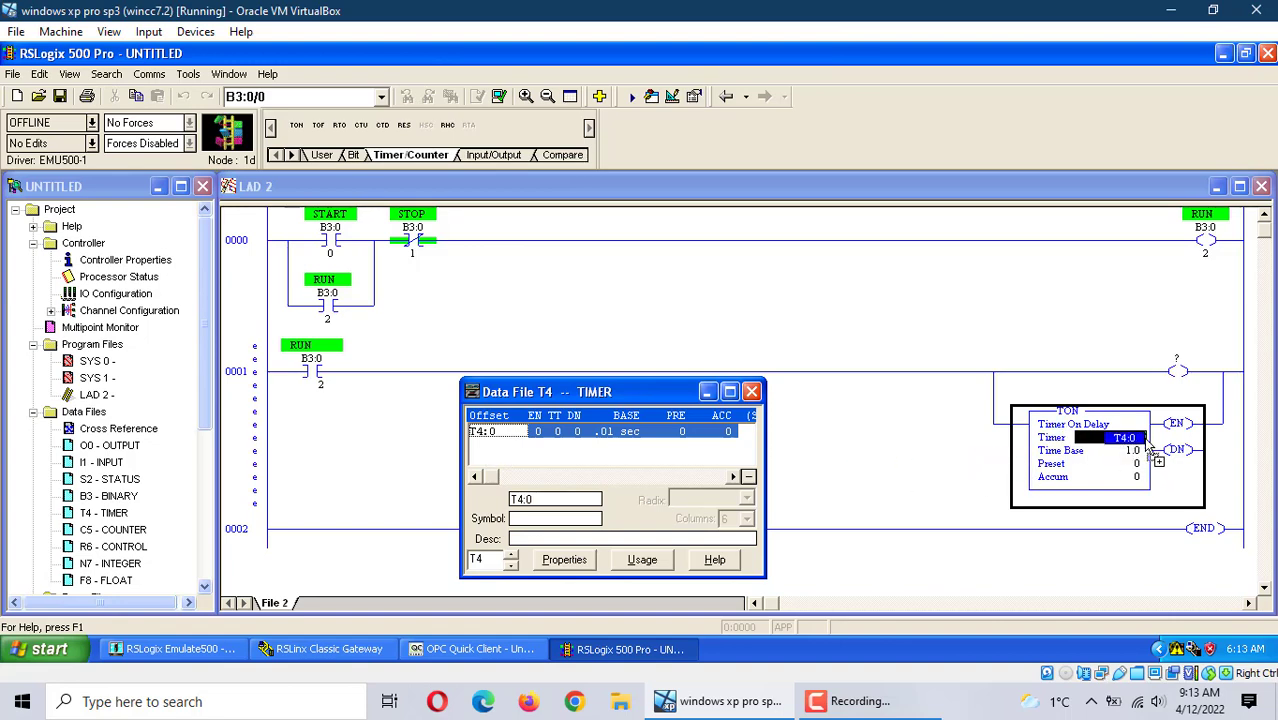
pyautogui.press('Return')
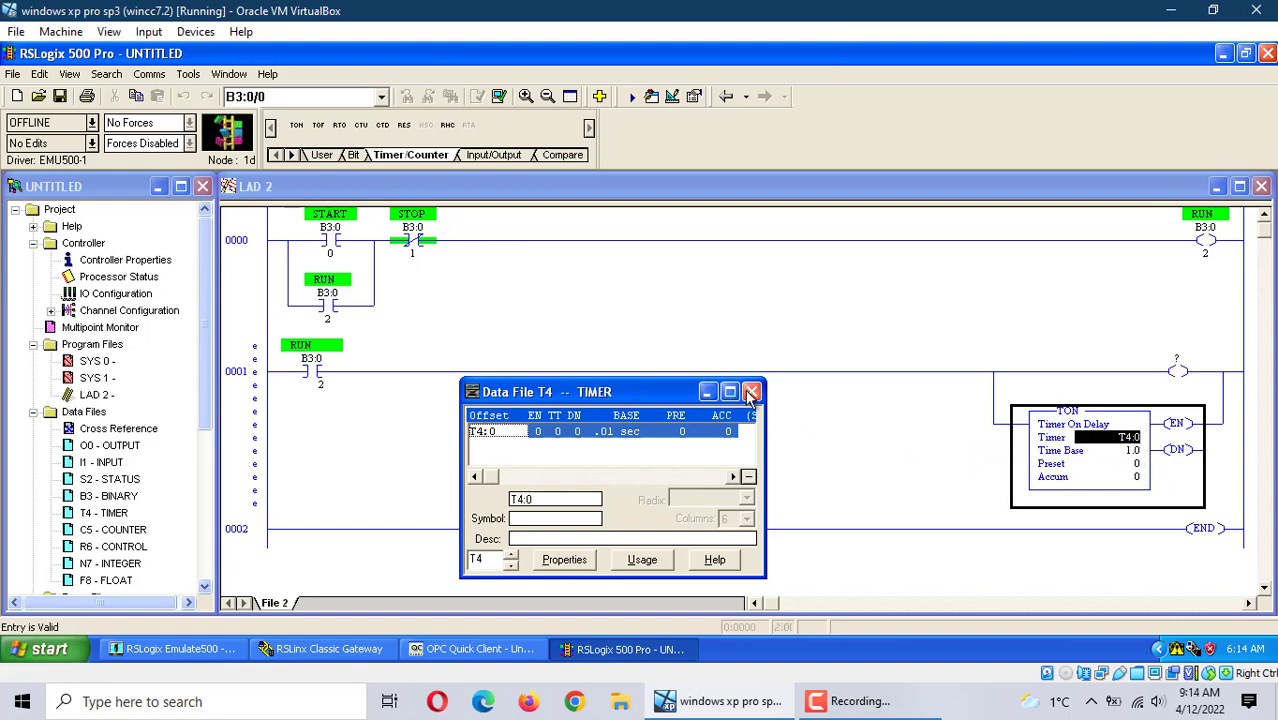
pyautogui.click(752, 392)
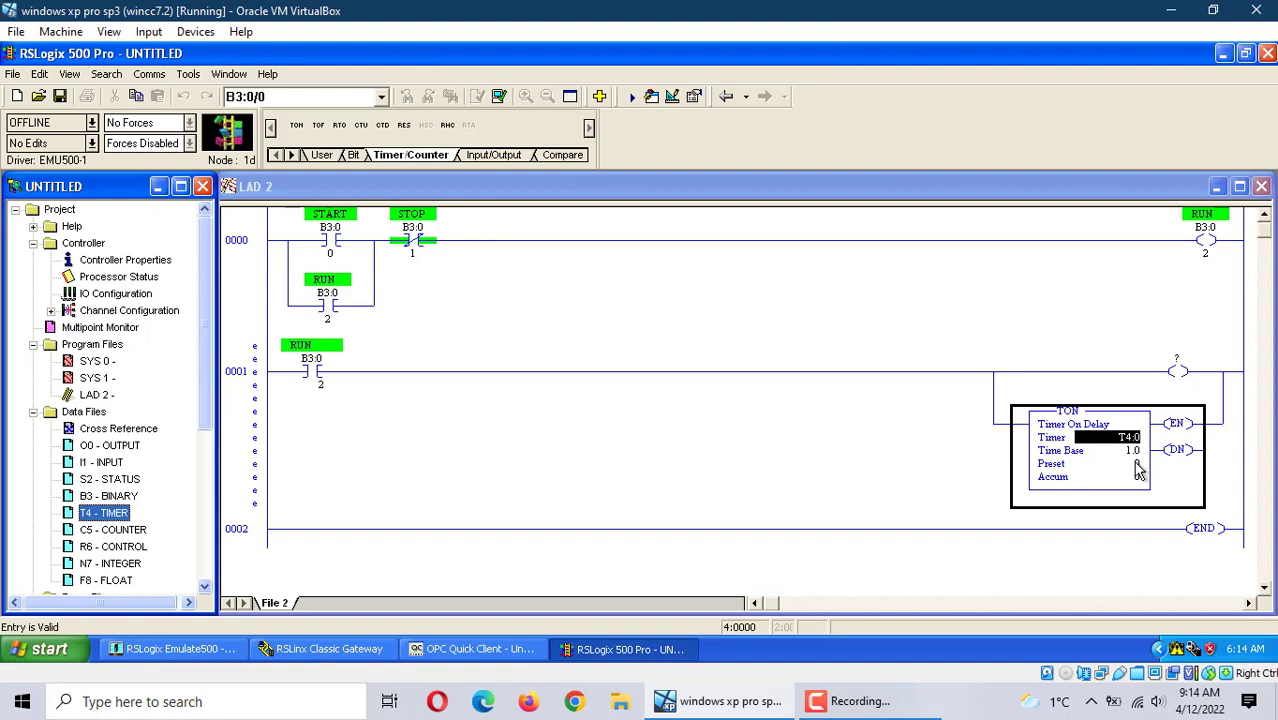
pyautogui.doubleClick(1139, 466)
pyautogui.write('5')
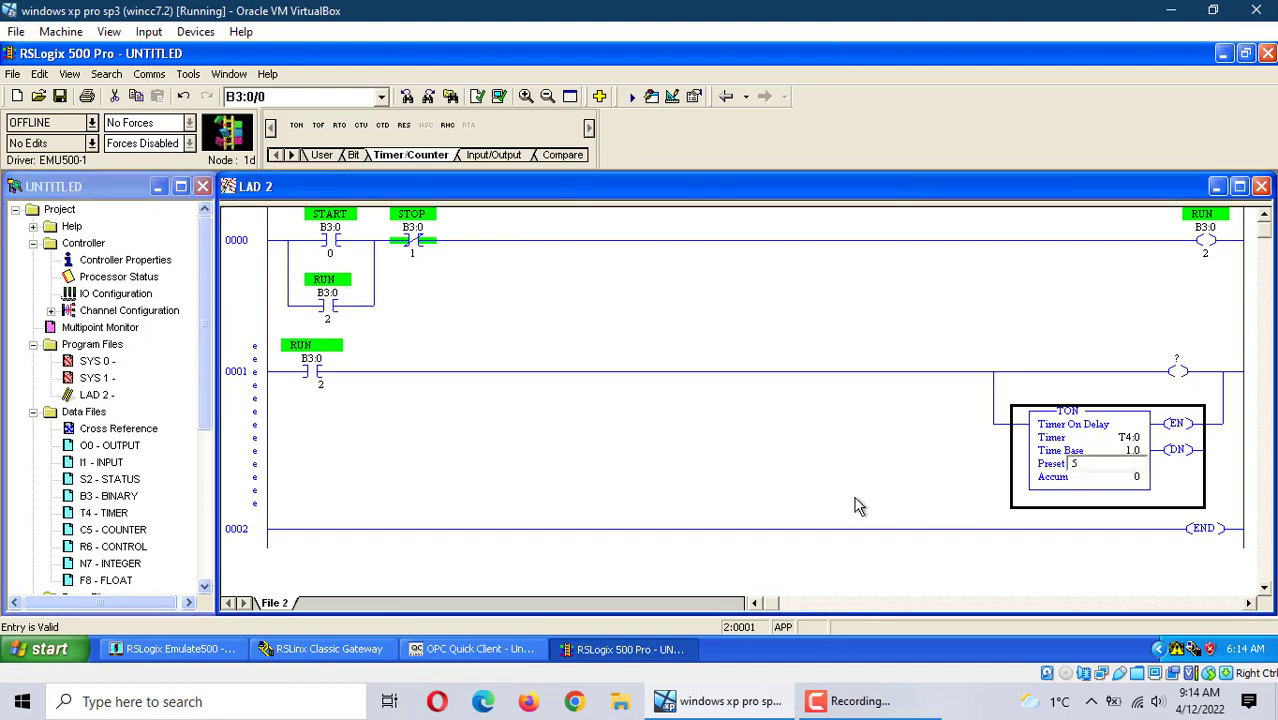
pyautogui.press('Return')
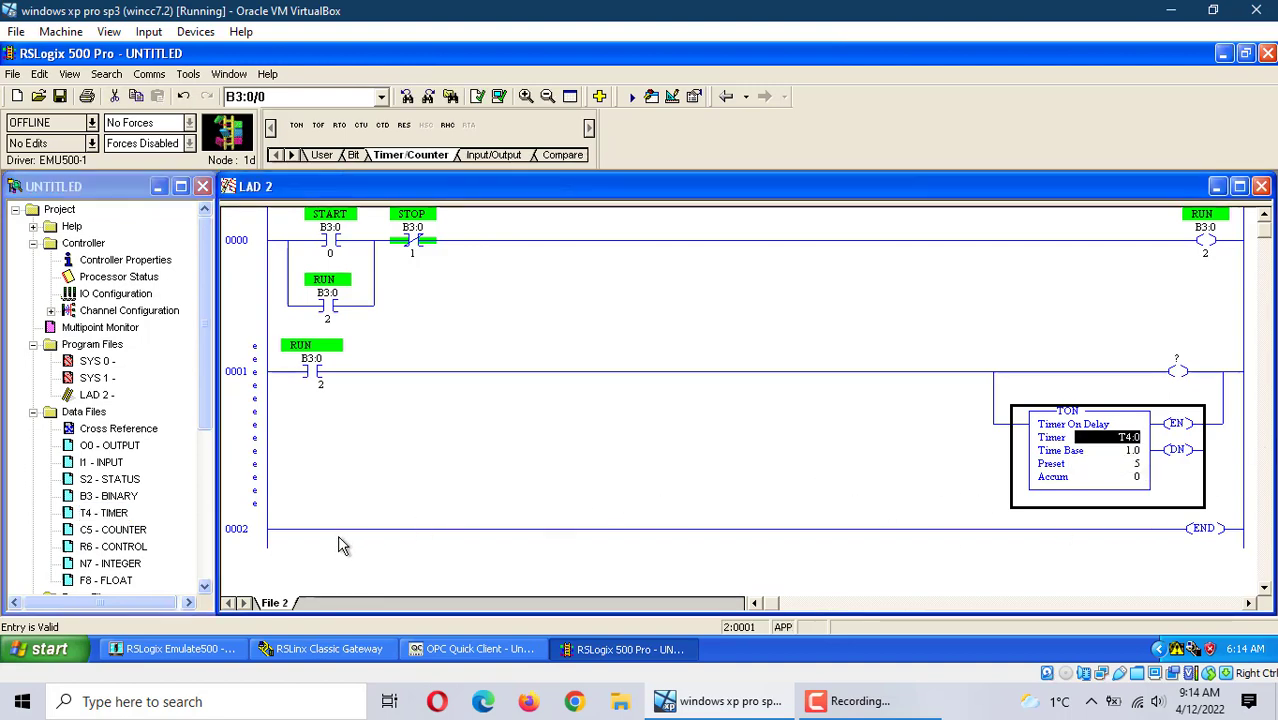
# Verify the program, collapse the Verify Results pane, and select rung 0001's unaddressed output coil.
pyautogui.click(500, 96)
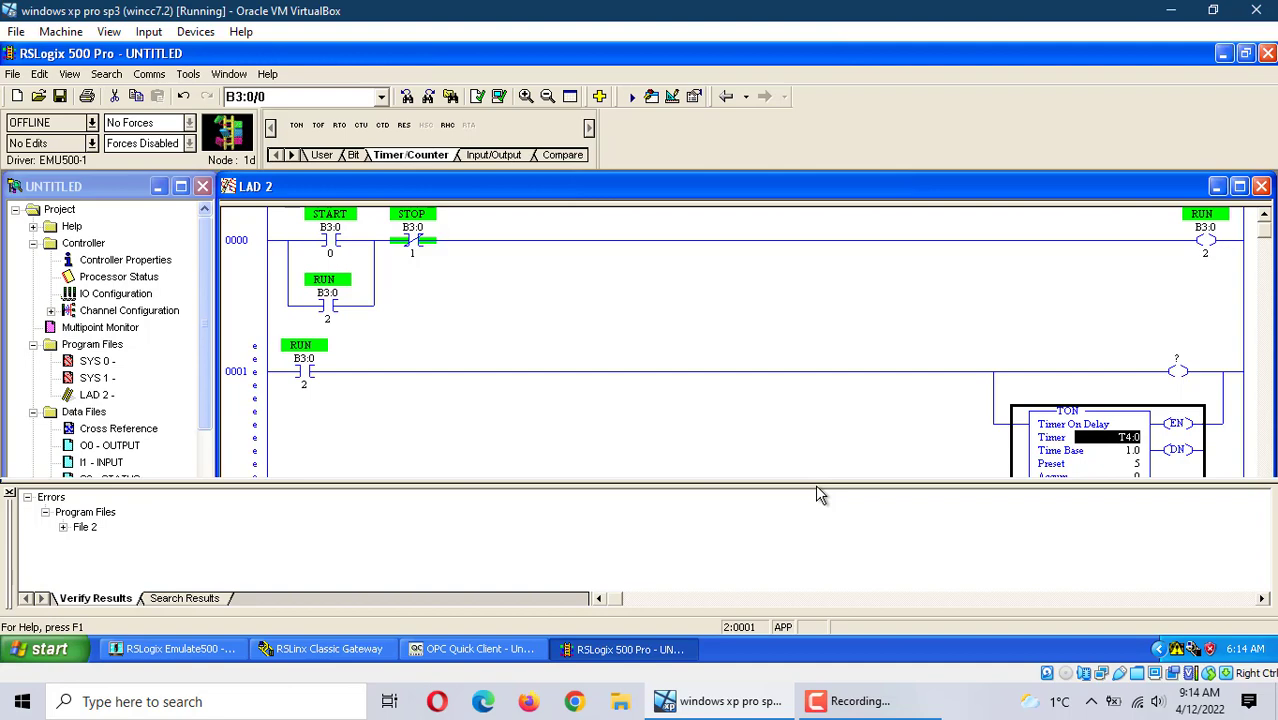
pyautogui.moveTo(820, 484); pyautogui.dragTo(834, 584)
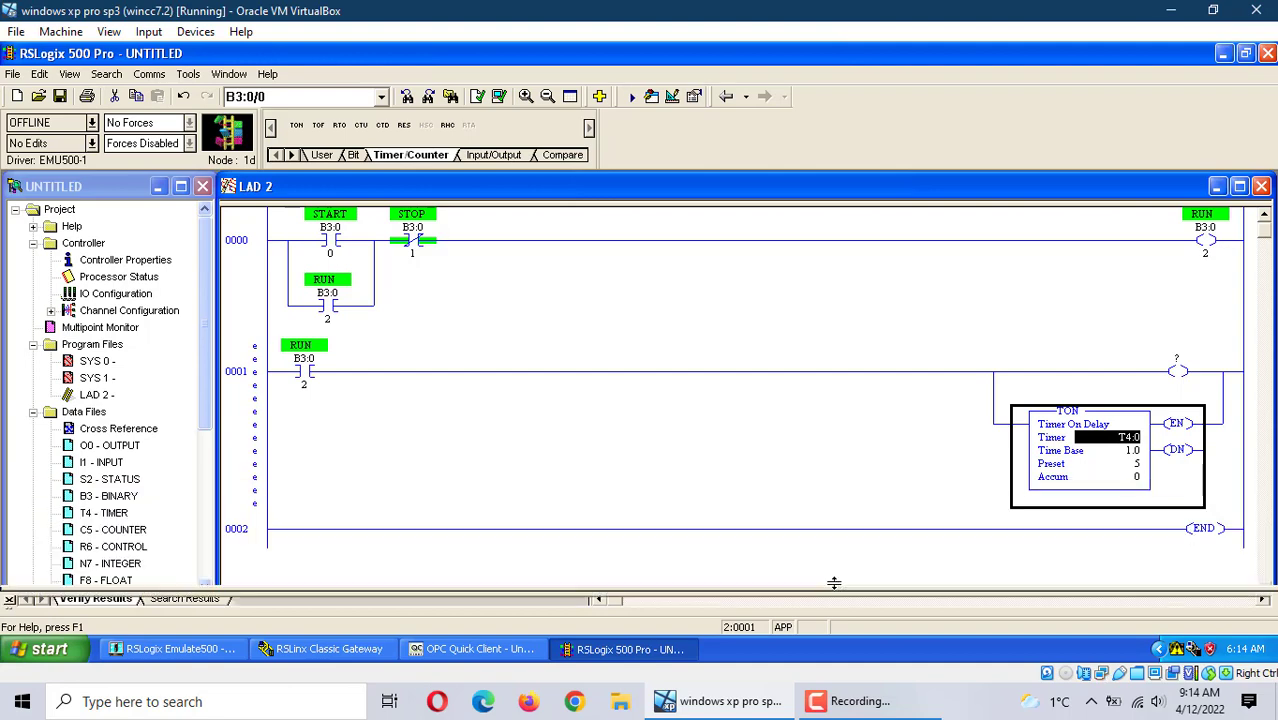
pyautogui.click(1178, 370)
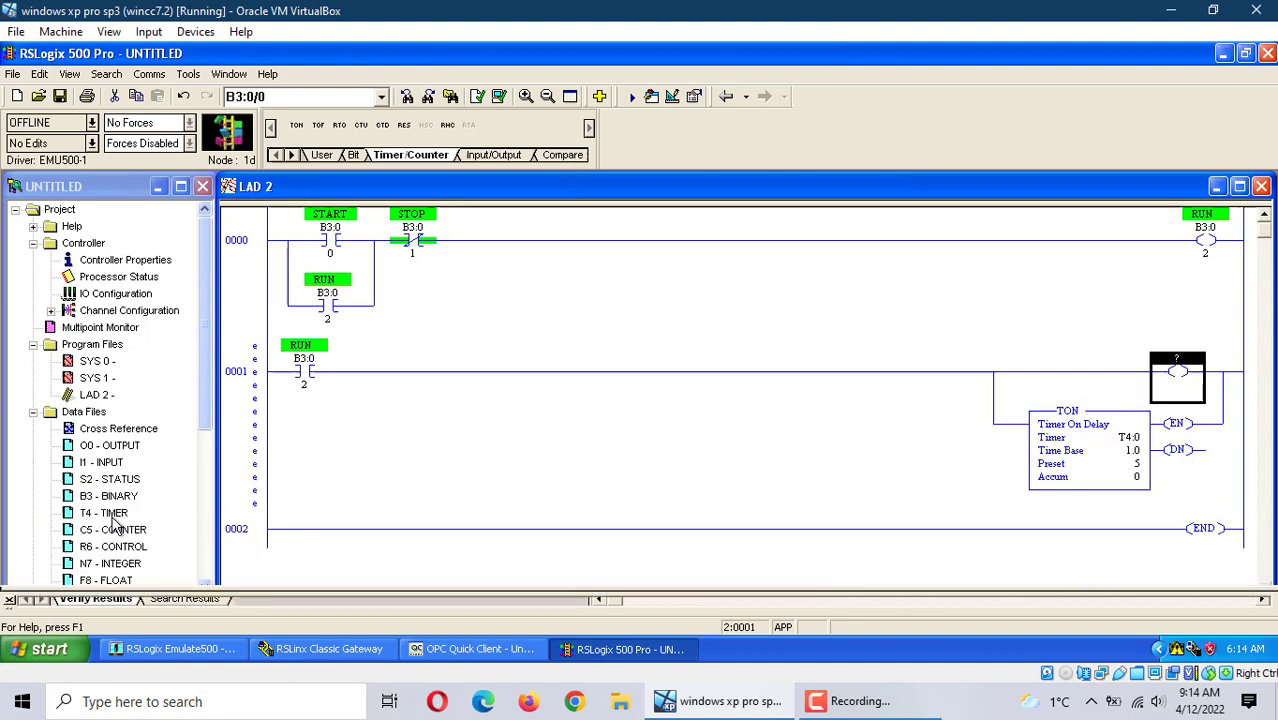
# Name output bit O:1/0 MOTOR1 and assign it to rung 0001's output coil.
pyautogui.doubleClick(110, 445)
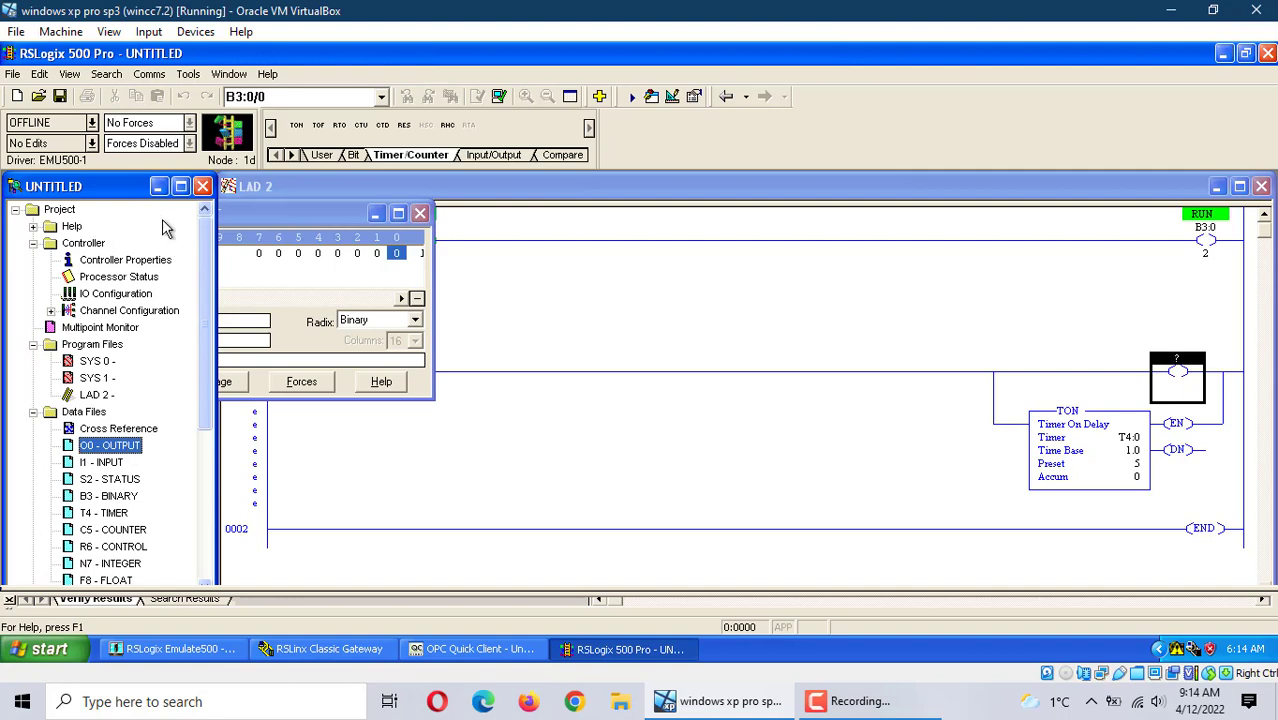
pyautogui.click(160, 186)
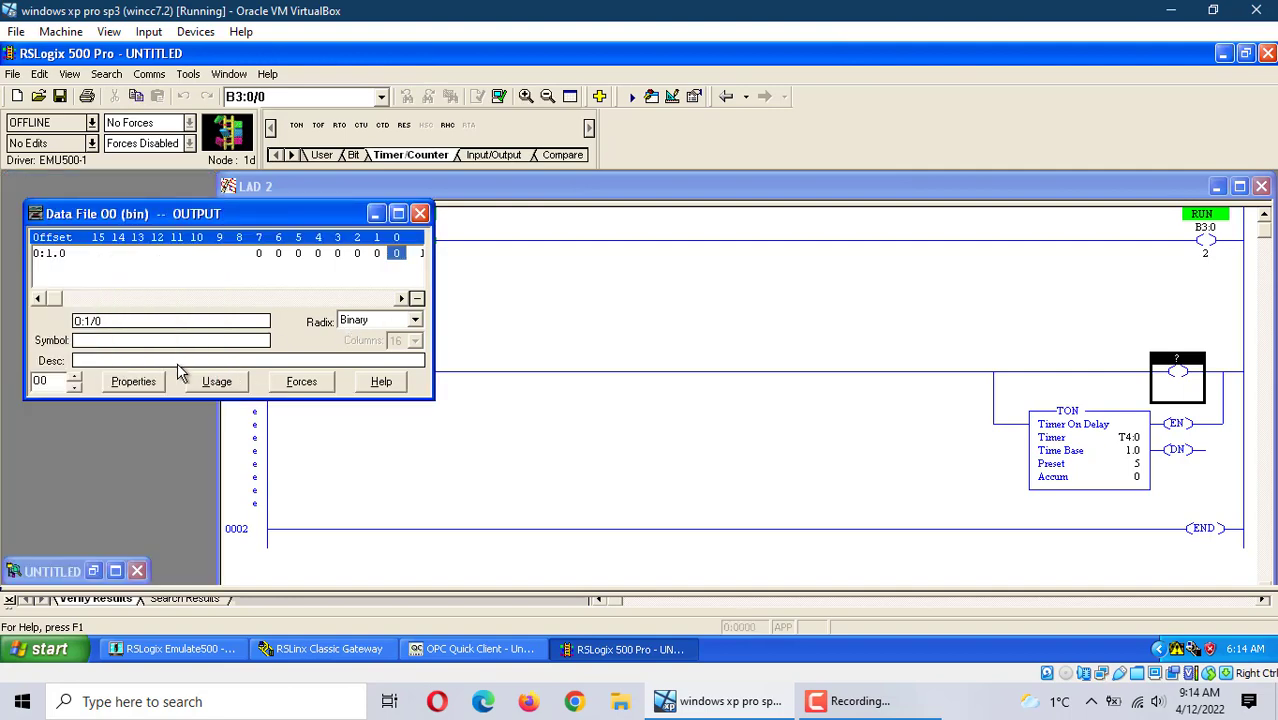
pyautogui.click(120, 340)
pyautogui.write('moo')
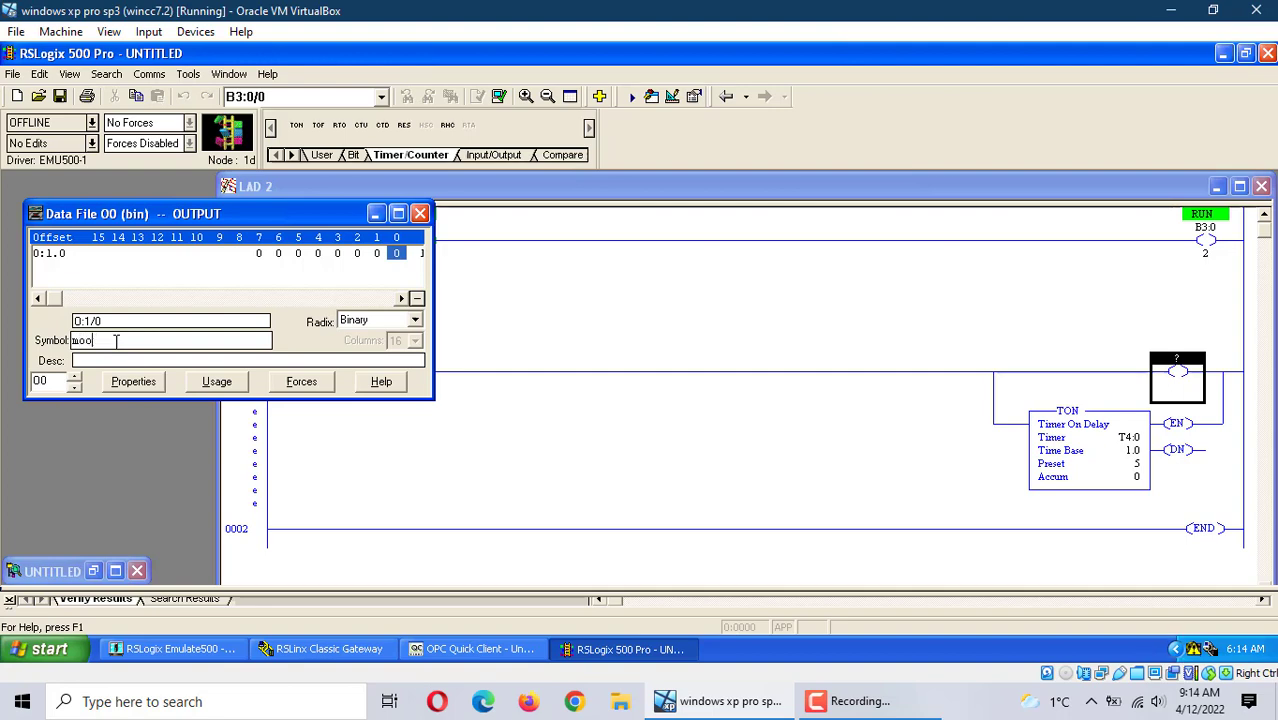
pyautogui.press('BackSpace')
pyautogui.press('BackSpace')
pyautogui.write('tor1')
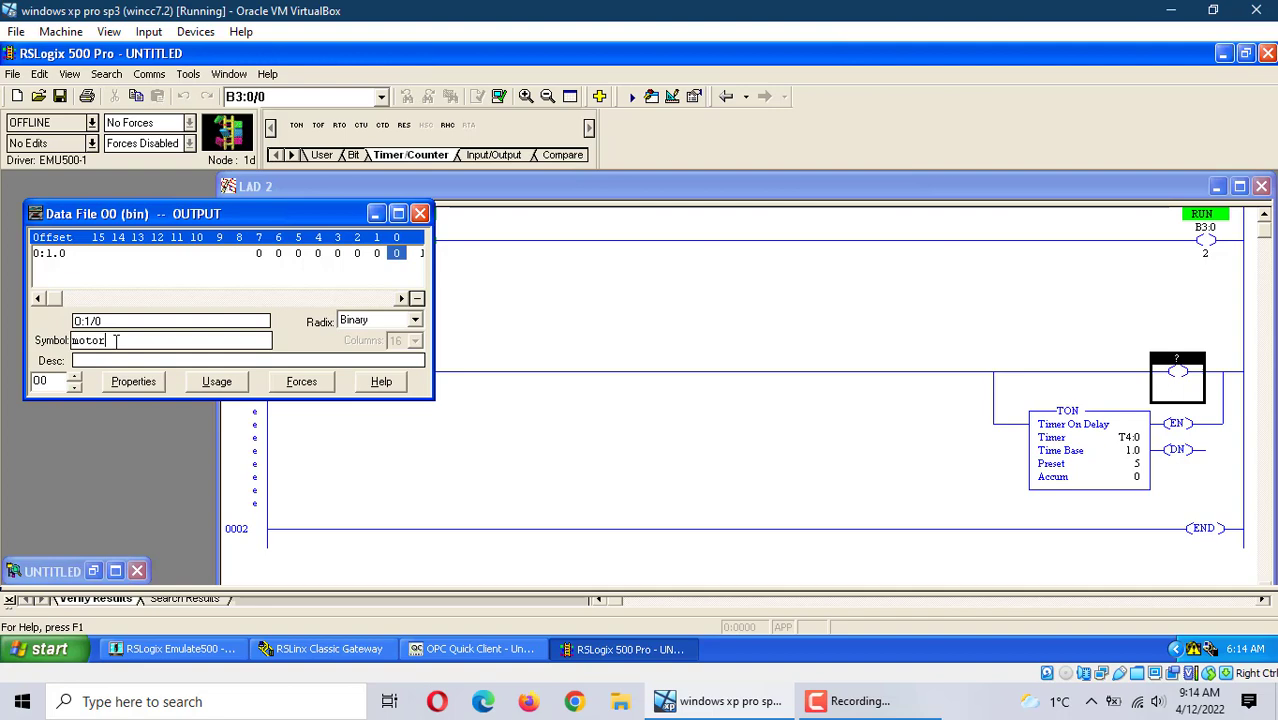
pyautogui.click(398, 254)
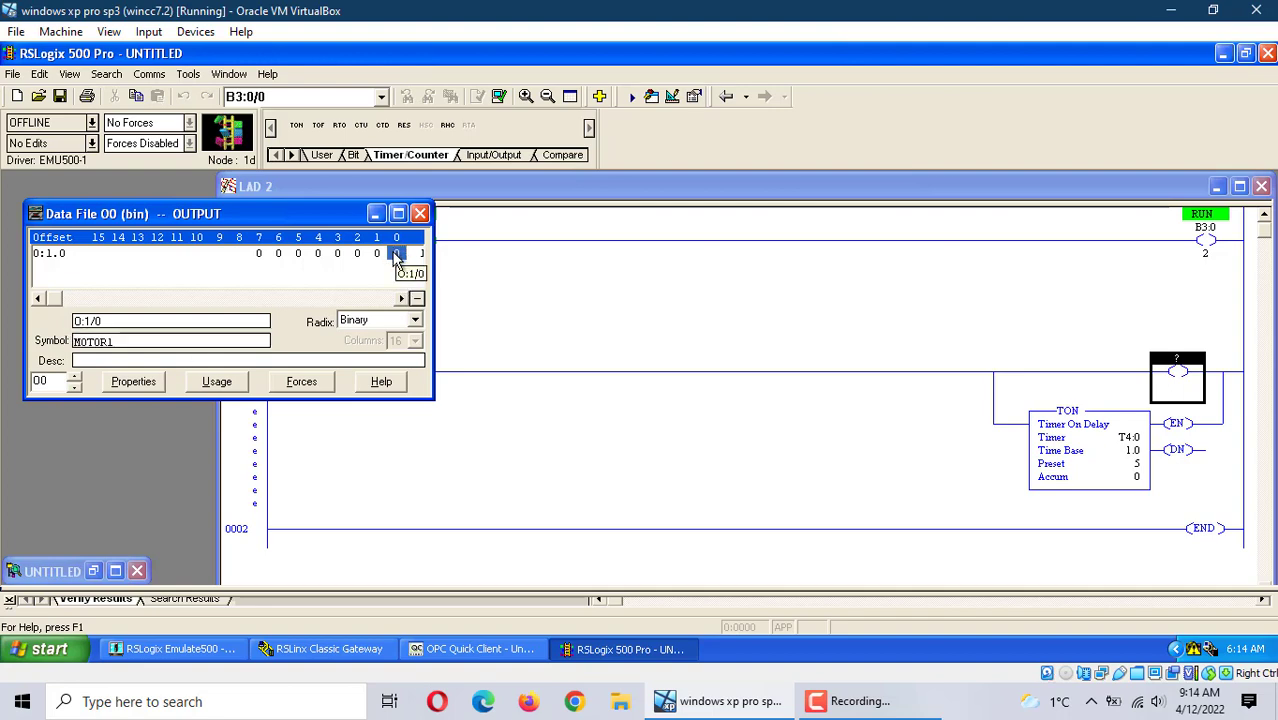
pyautogui.moveTo(398, 254); pyautogui.dragTo(1180, 372)
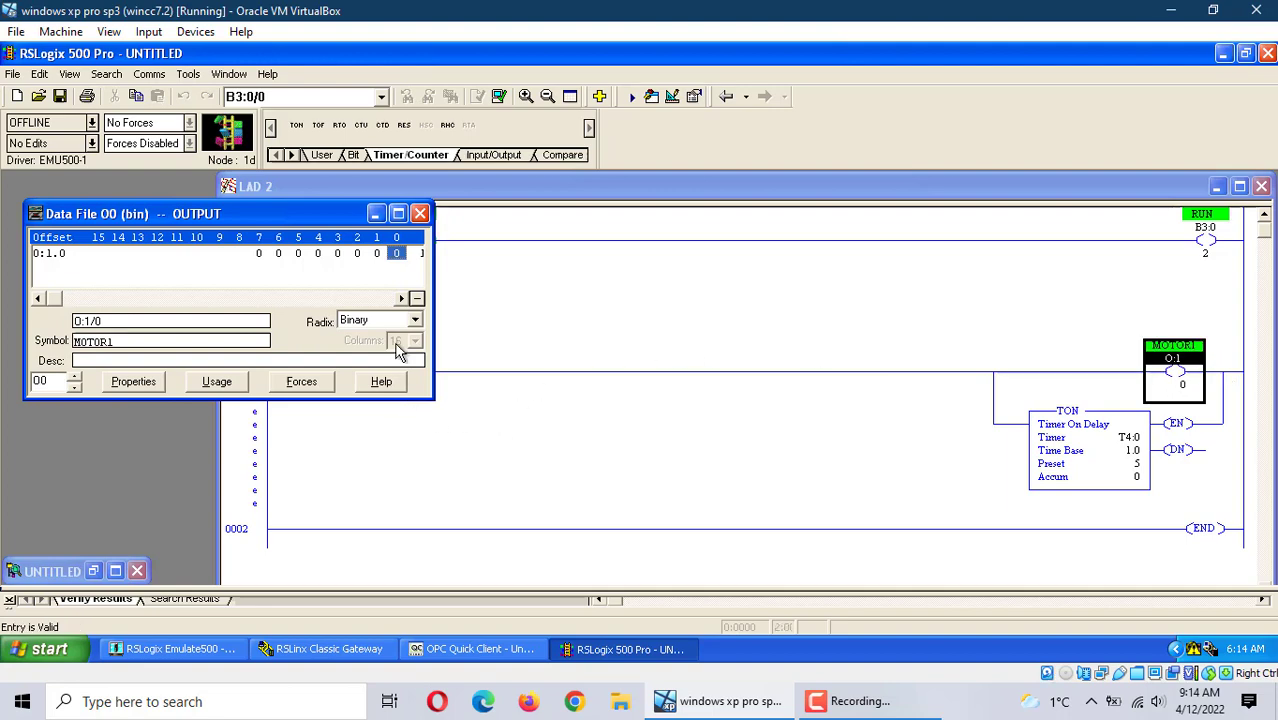
pyautogui.click(421, 214)
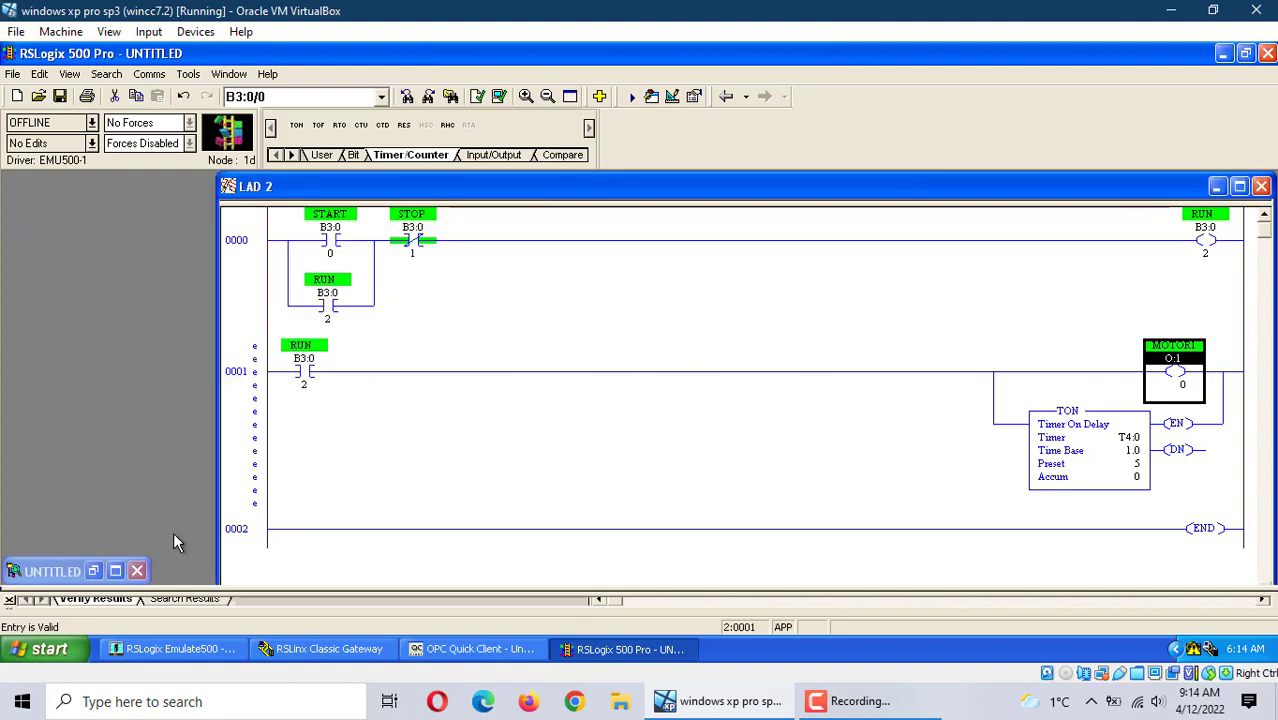
# Verify the program, then insert a new rung above END with an examine-if-closed contact.
pyautogui.click(500, 97)
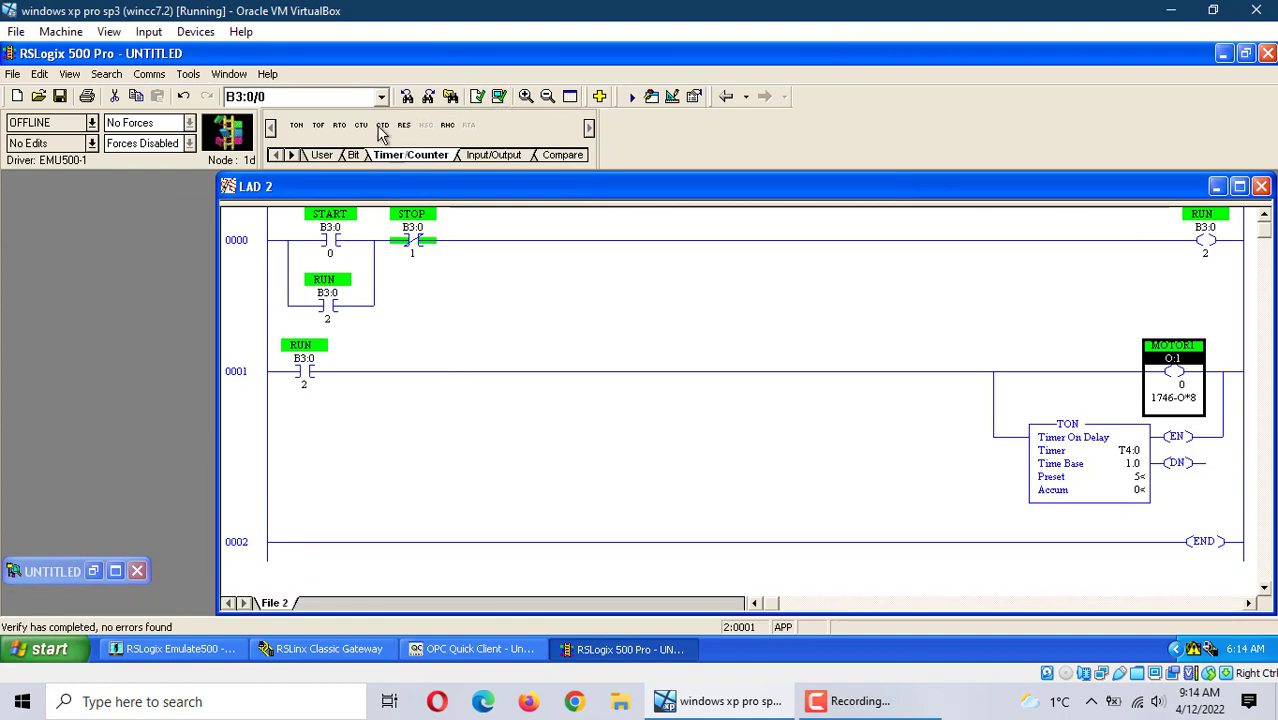
pyautogui.click(244, 542)
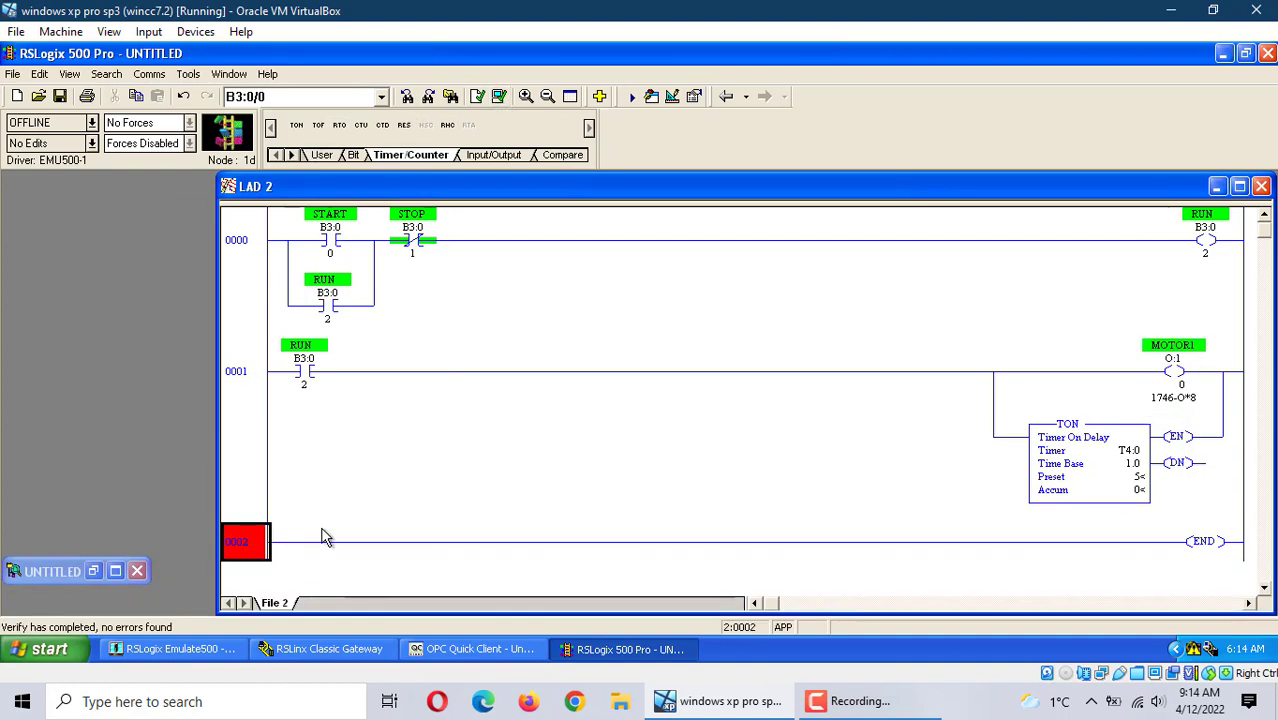
pyautogui.click(318, 156)
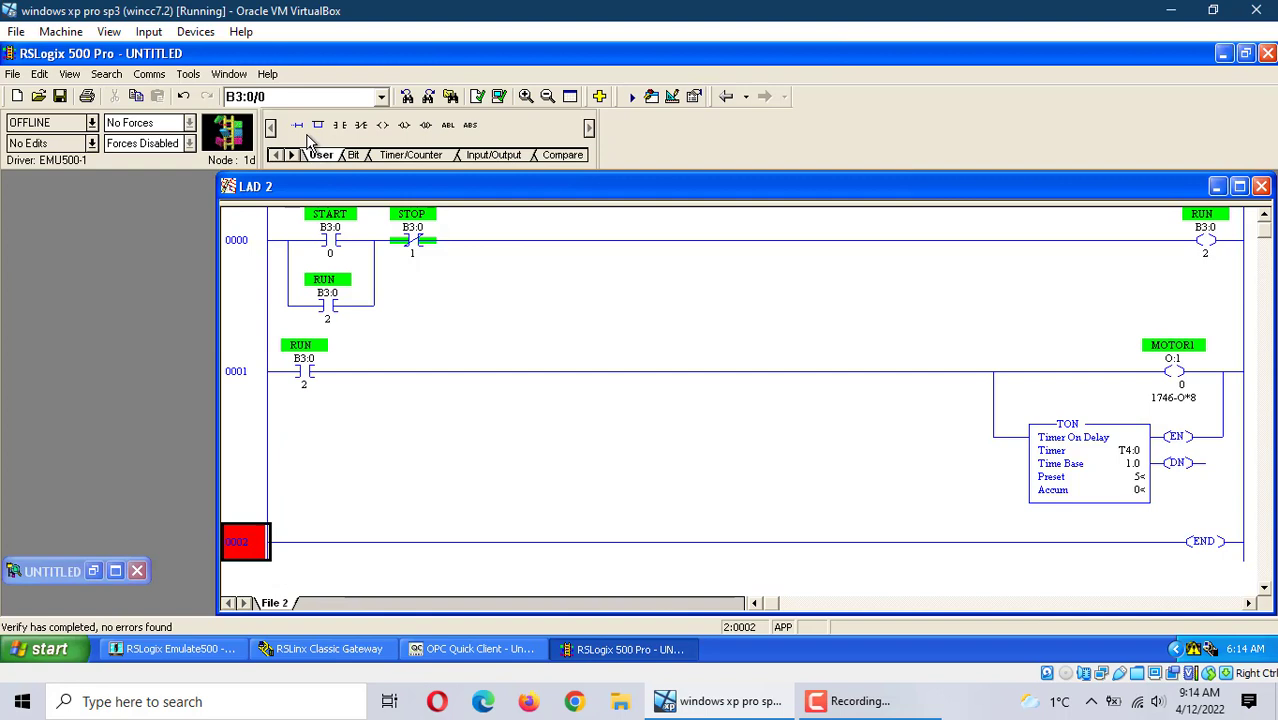
pyautogui.click(294, 126)
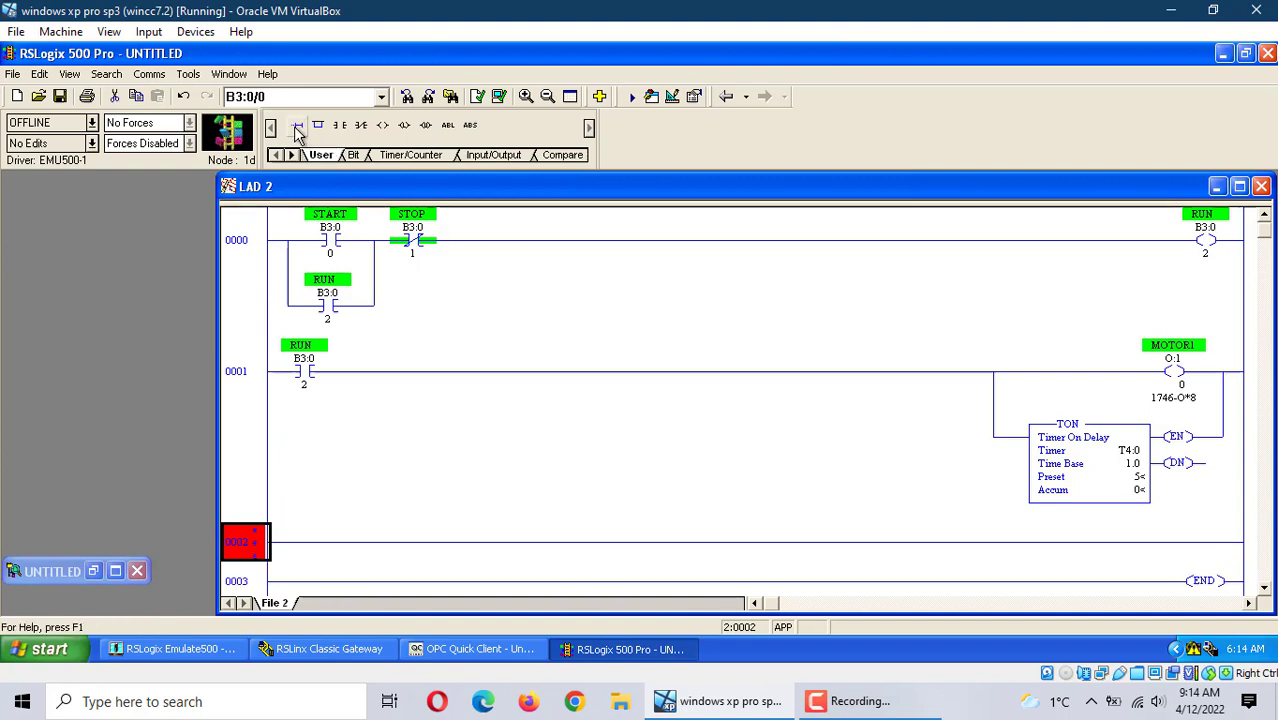
pyautogui.click(339, 125)
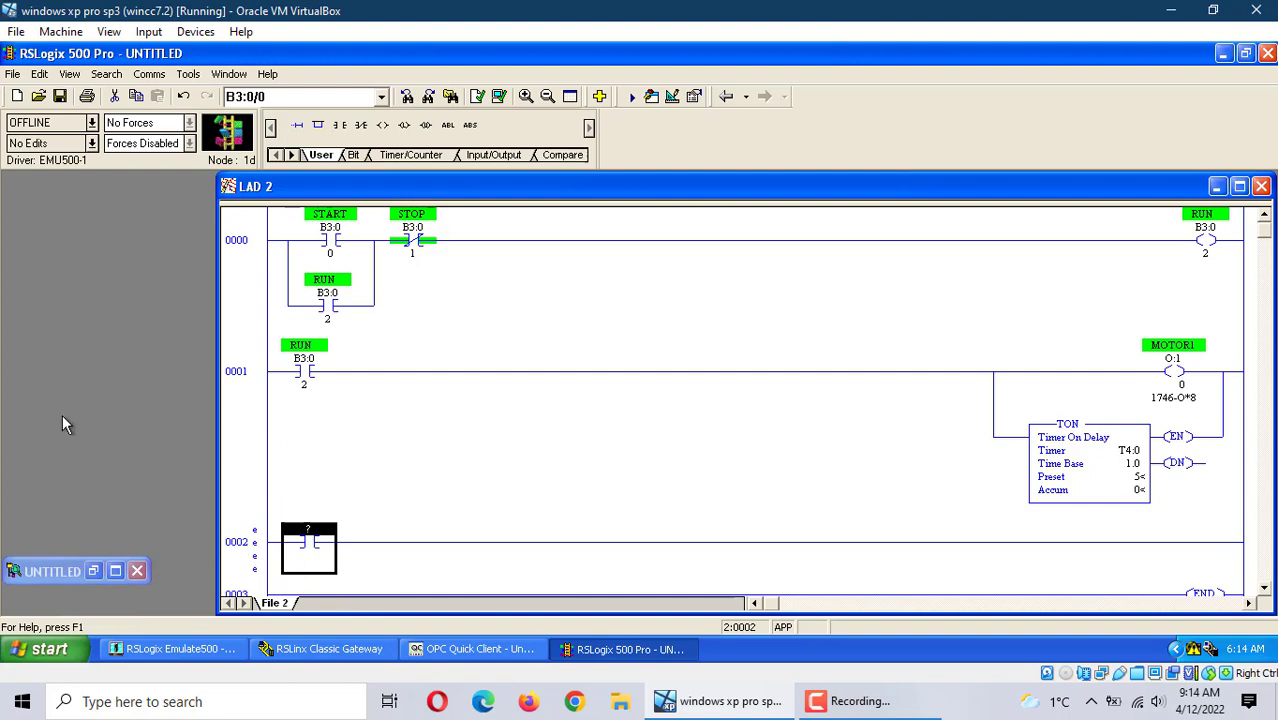
# Restore the UNTITLED project tree beside LAD 2 and scroll the ladder down to END.
pyautogui.click(70, 74)
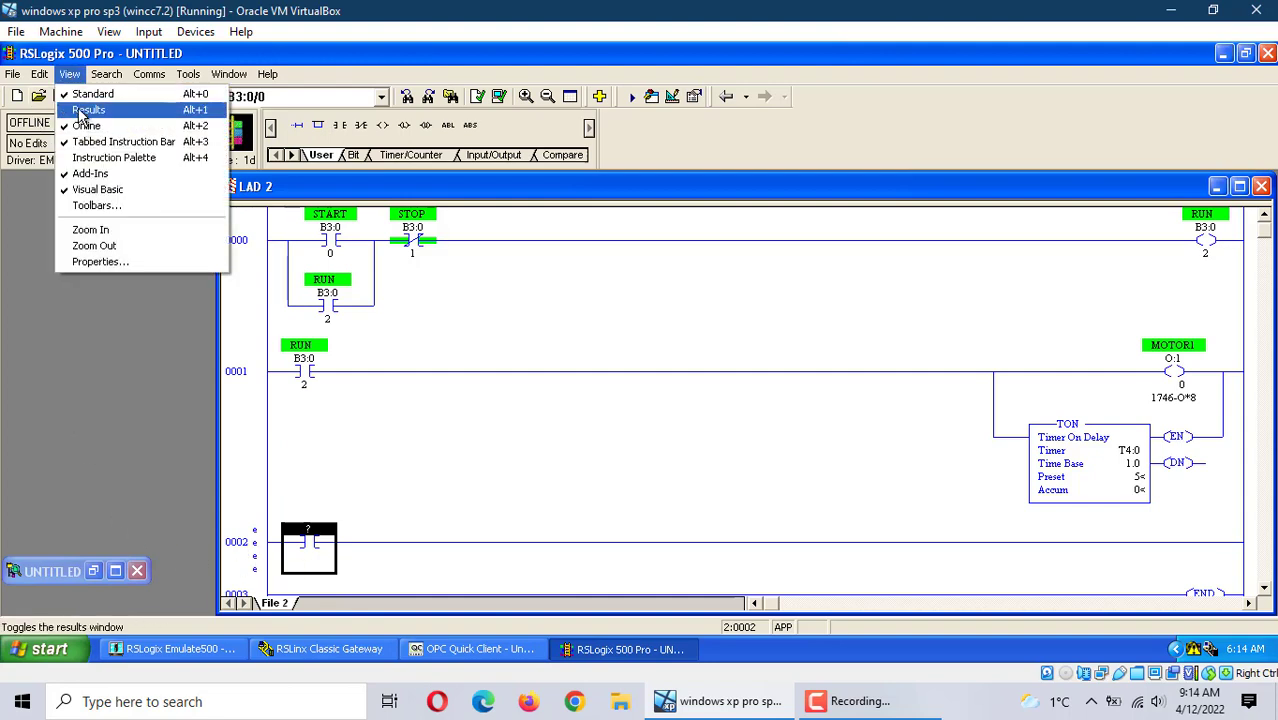
pyautogui.click(105, 74)
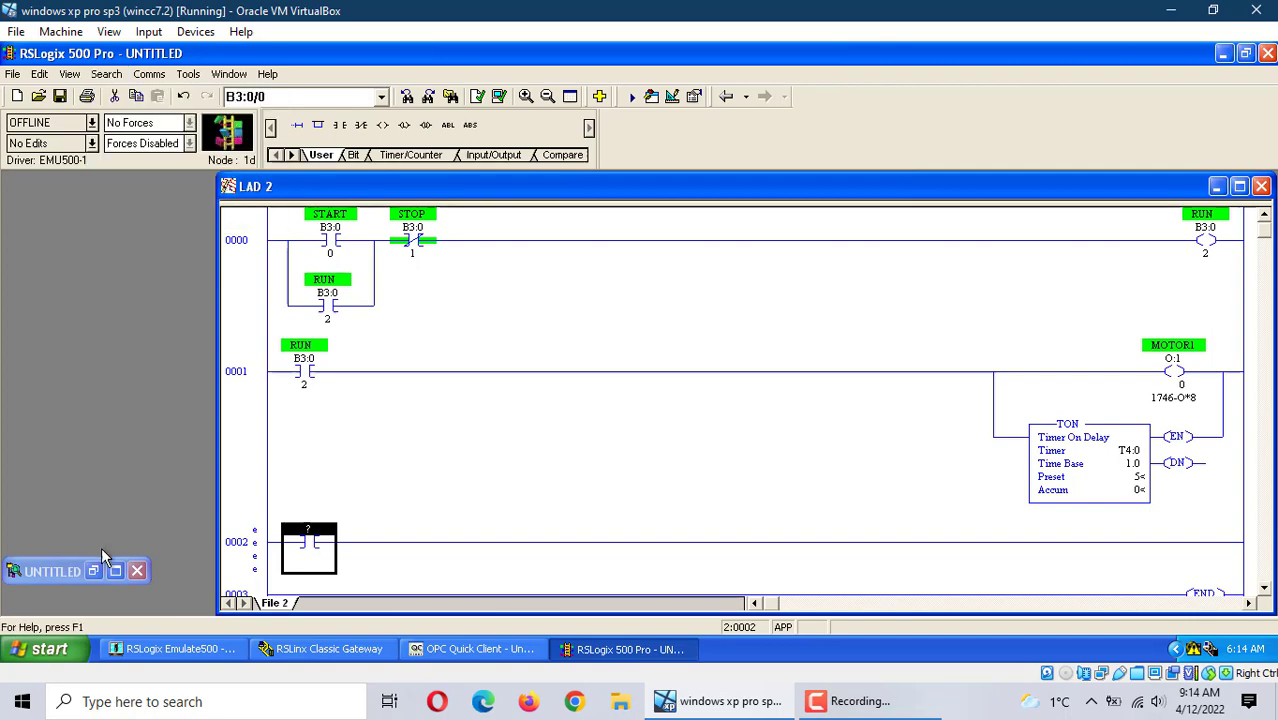
pyautogui.click(117, 571)
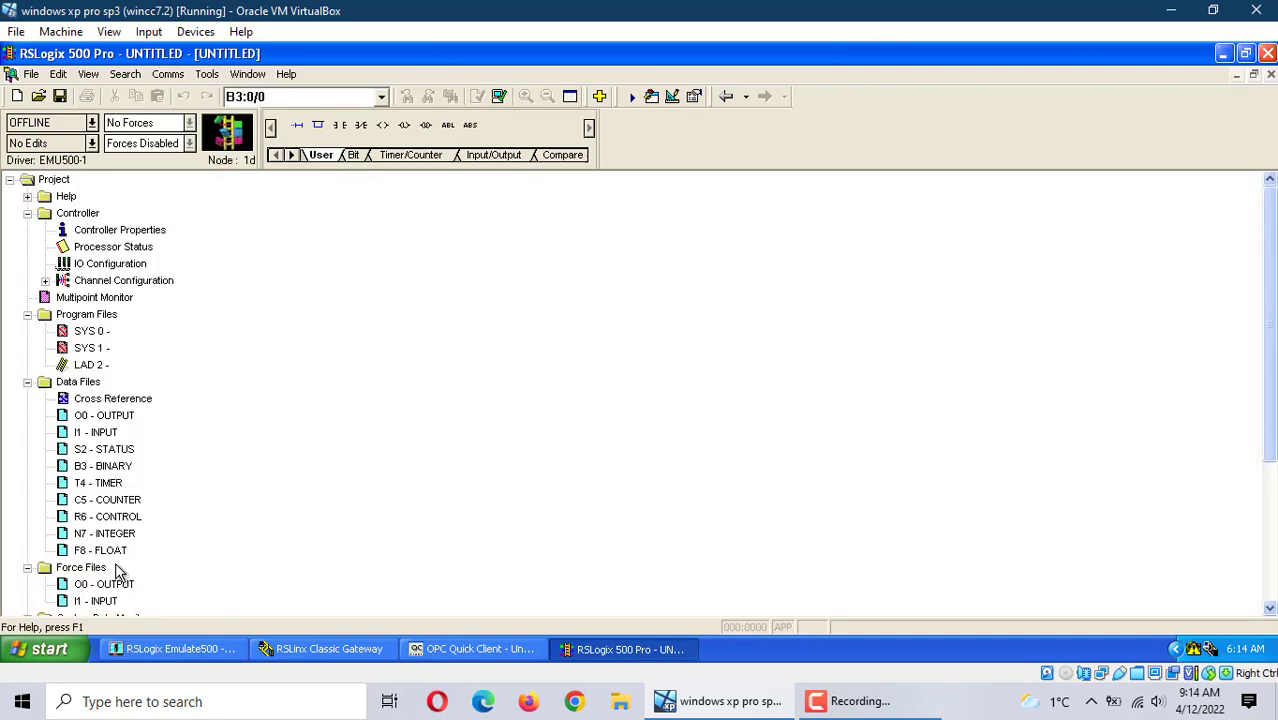
pyautogui.click(1253, 74)
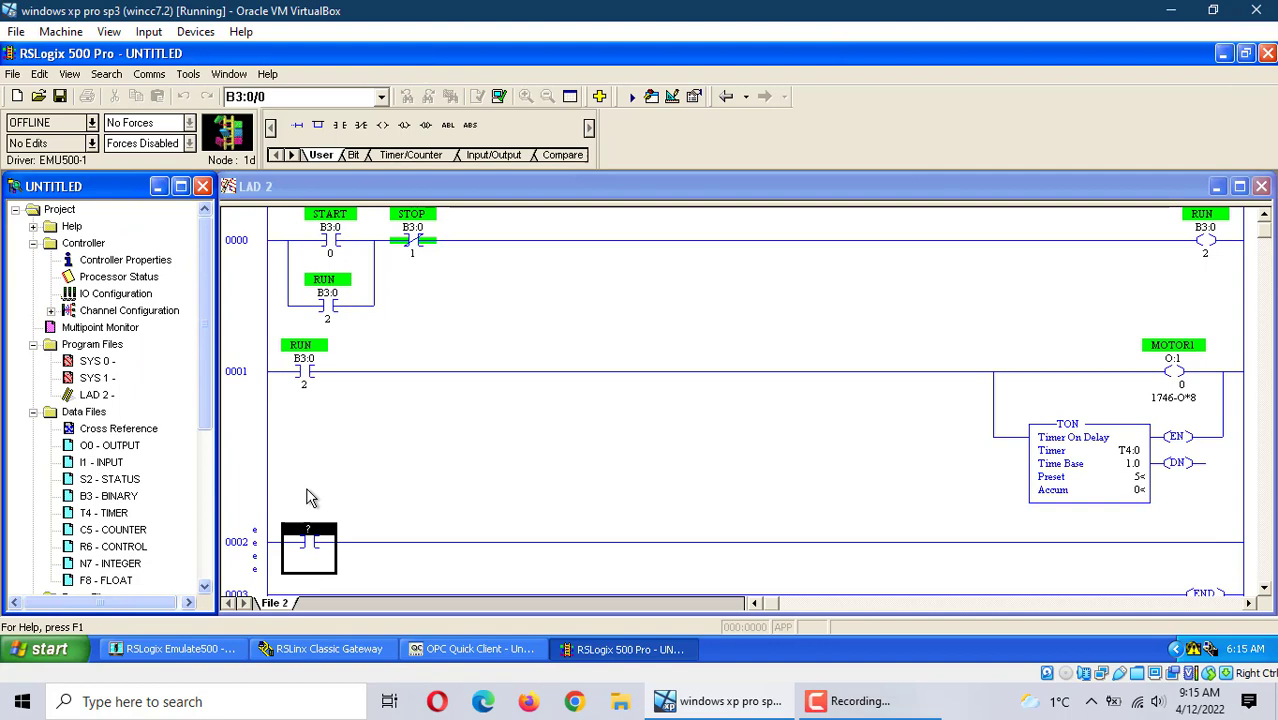
pyautogui.click(1264, 588)
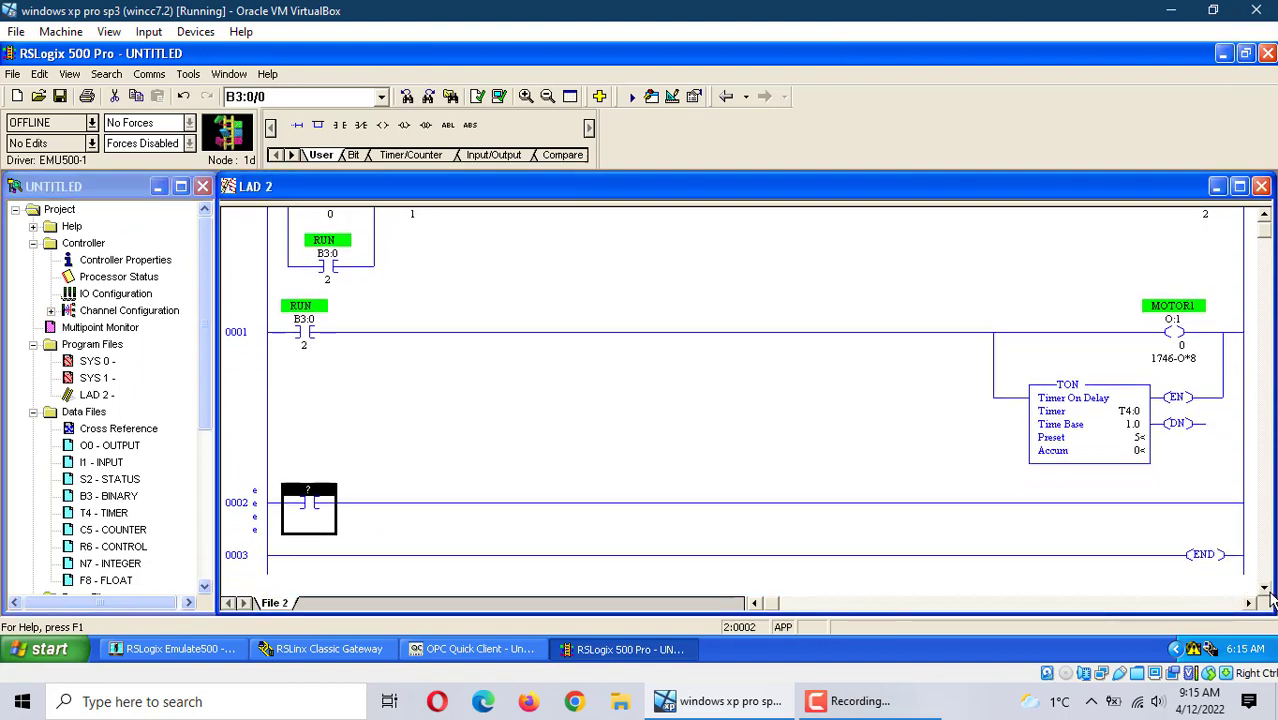
pyautogui.click(1264, 588)
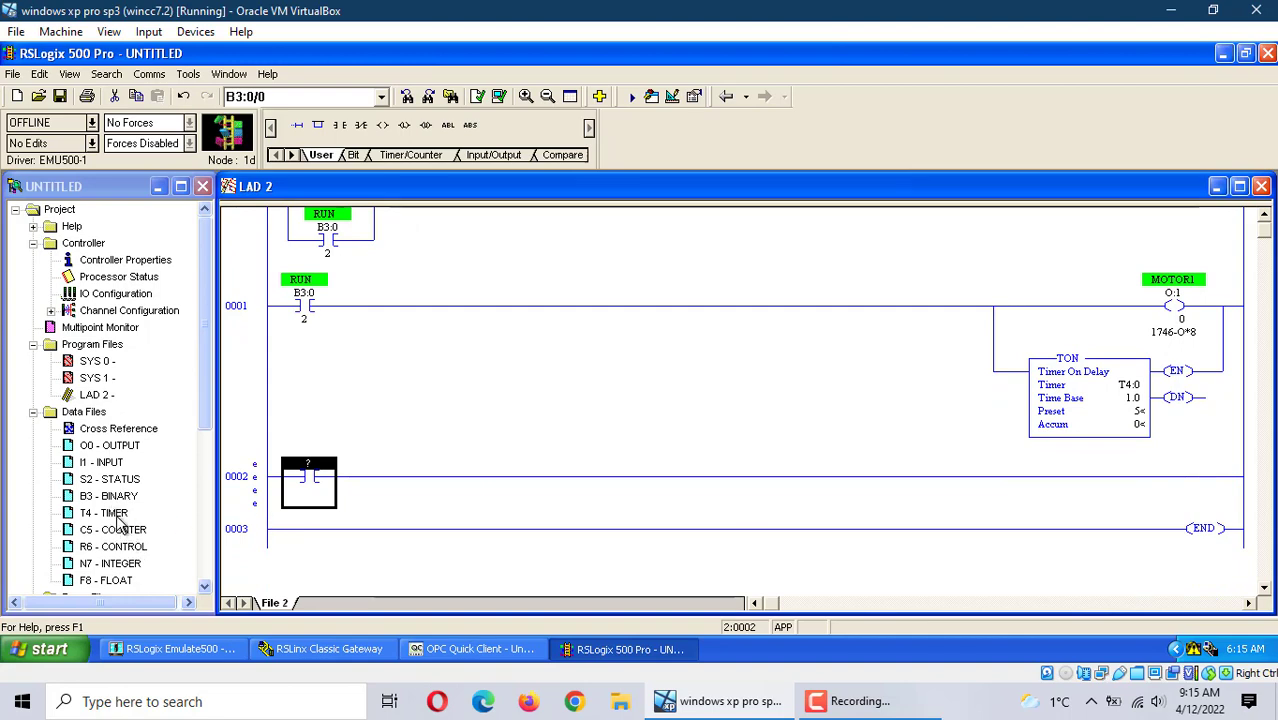
# Address rung 0002's contact to T4:0/DN from the TIMER data file.
pyautogui.doubleClick(104, 512)
pyautogui.moveTo(224, 241); pyautogui.dragTo(857, 434)
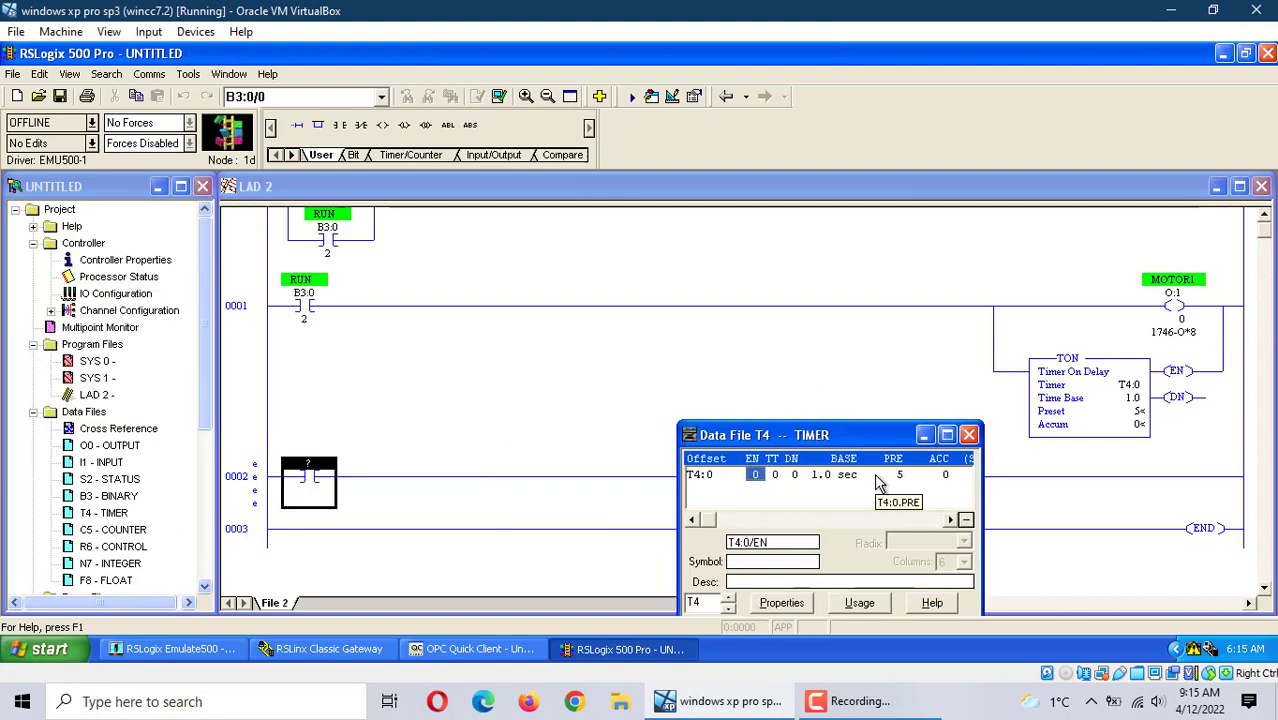
pyautogui.click(815, 520)
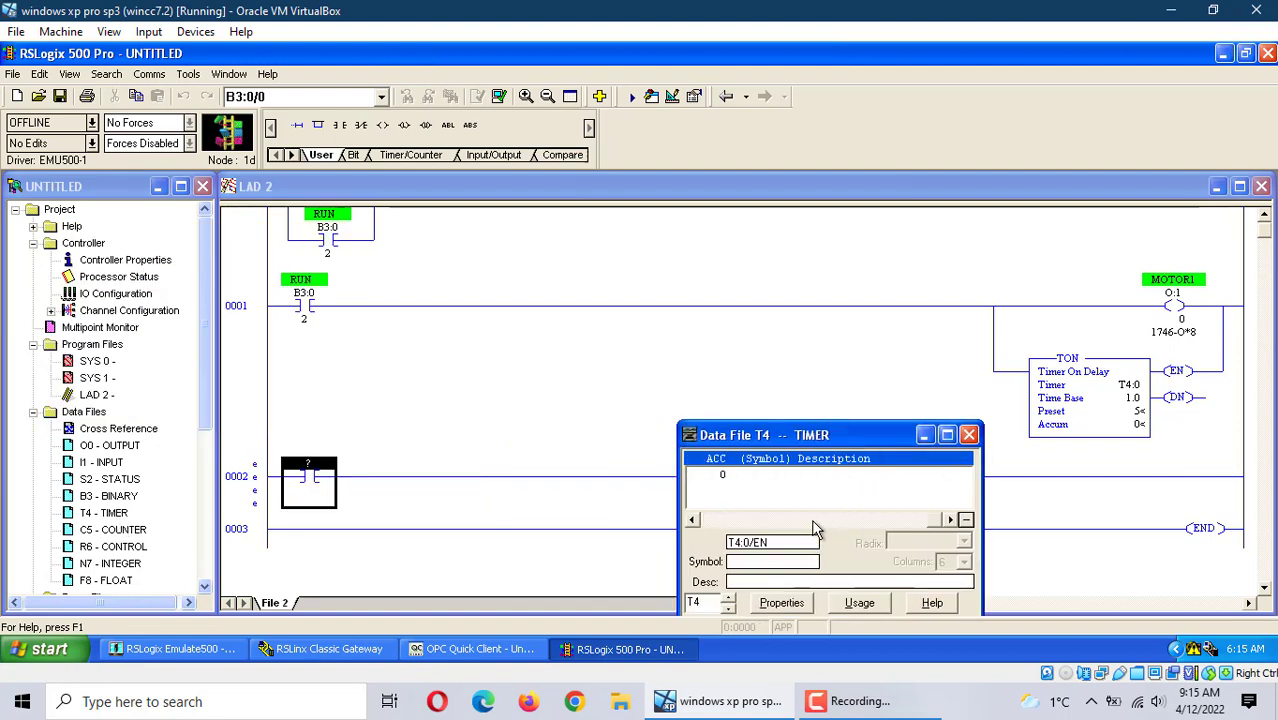
pyautogui.click(733, 520)
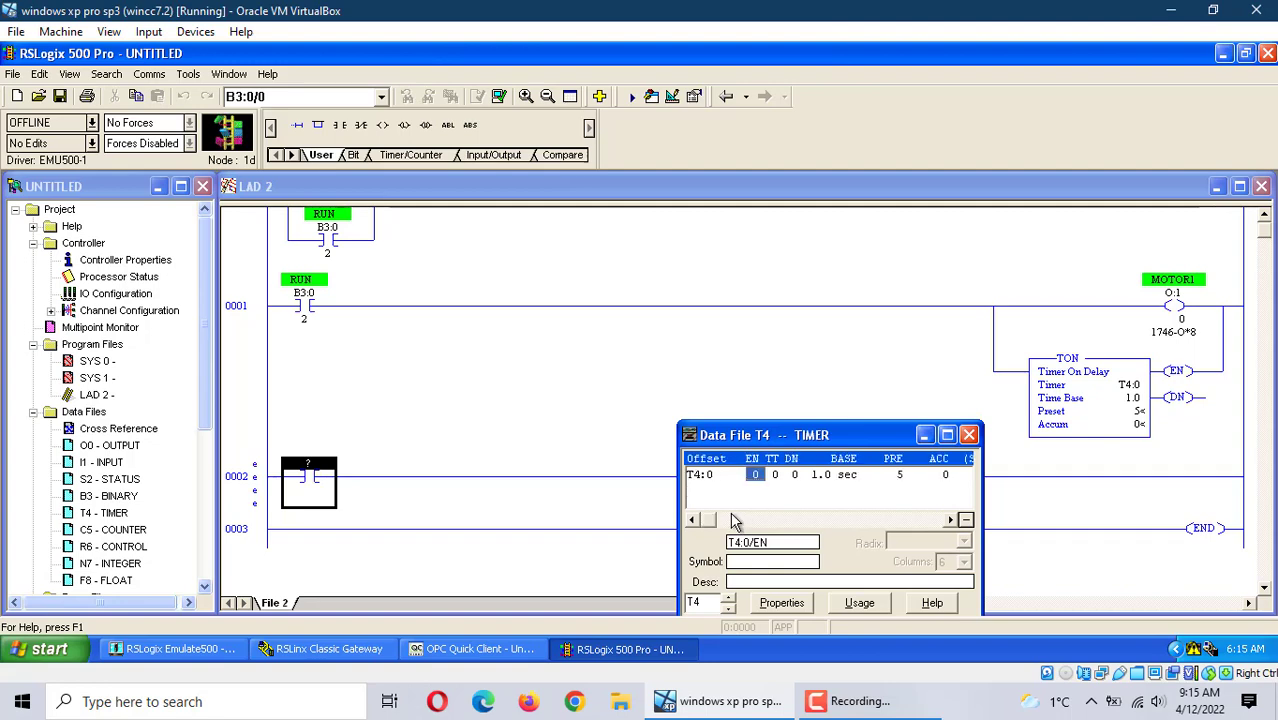
pyautogui.click(794, 474)
pyautogui.moveTo(797, 478); pyautogui.dragTo(310, 470)
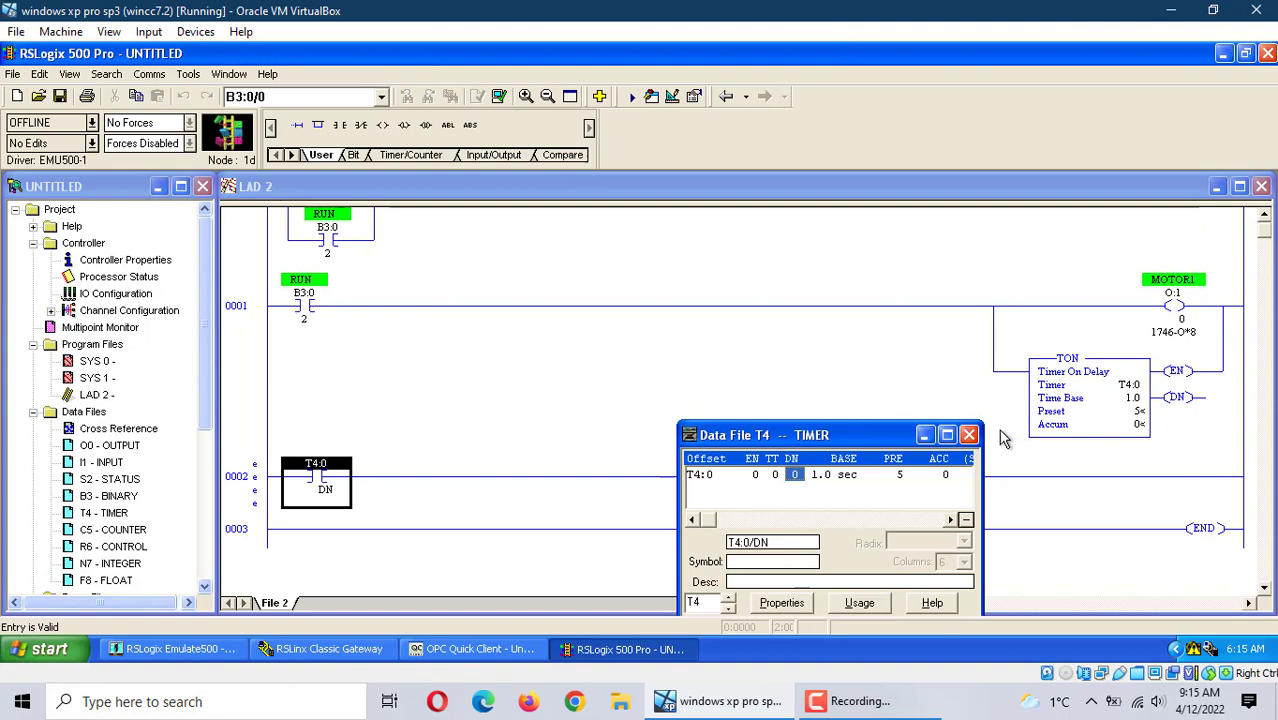
pyautogui.click(968, 434)
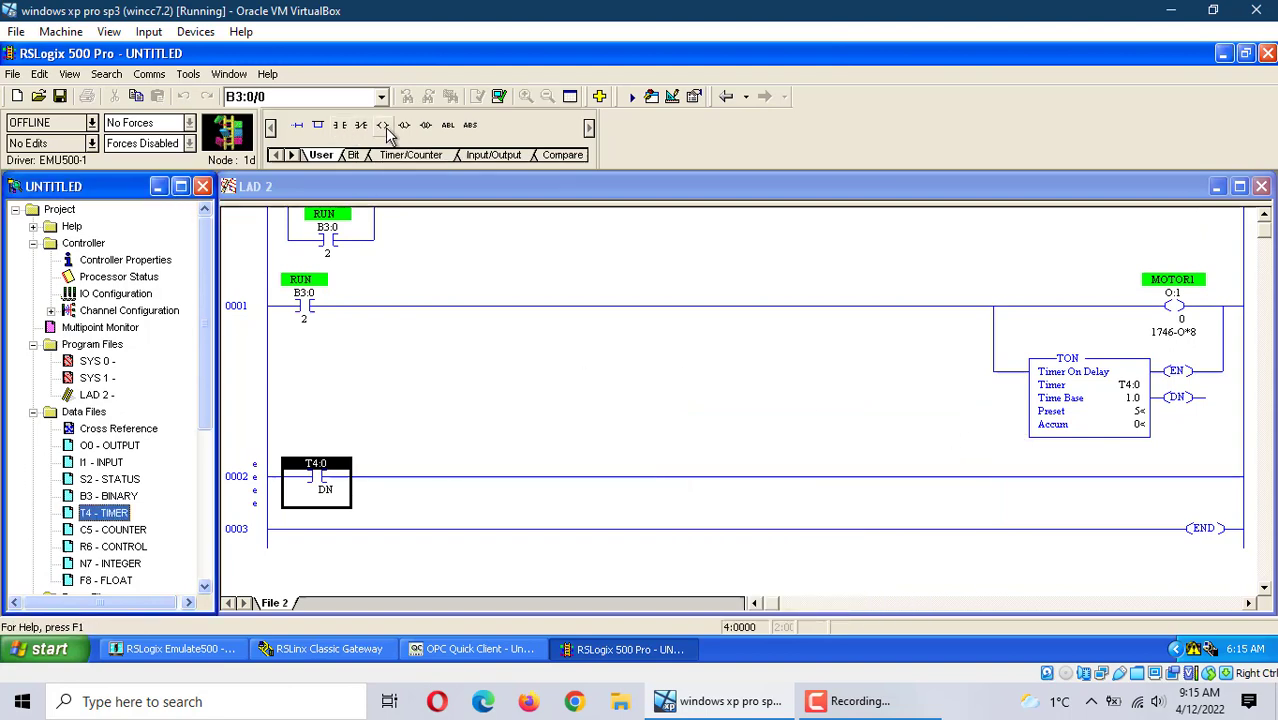
# Select the RUN contact on rung 0001, then the T4:0/DN contact on rung 0002.
pyautogui.click(312, 486)
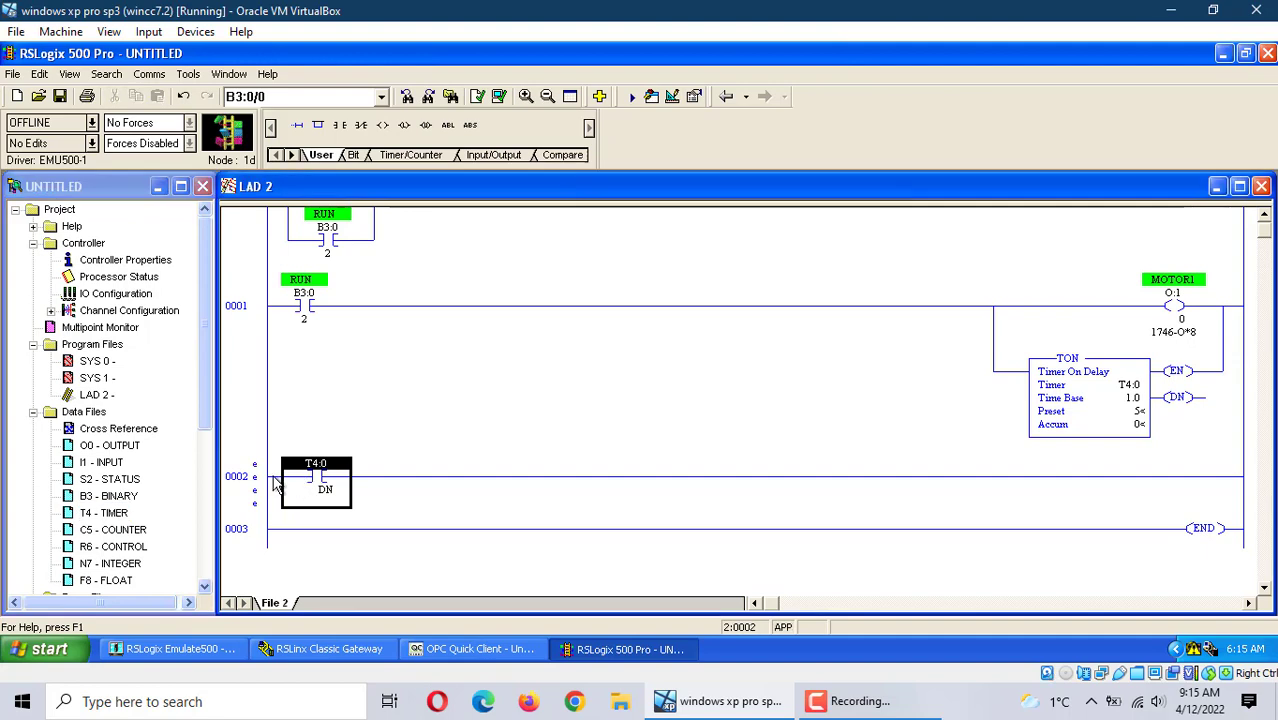
pyautogui.click(304, 305)
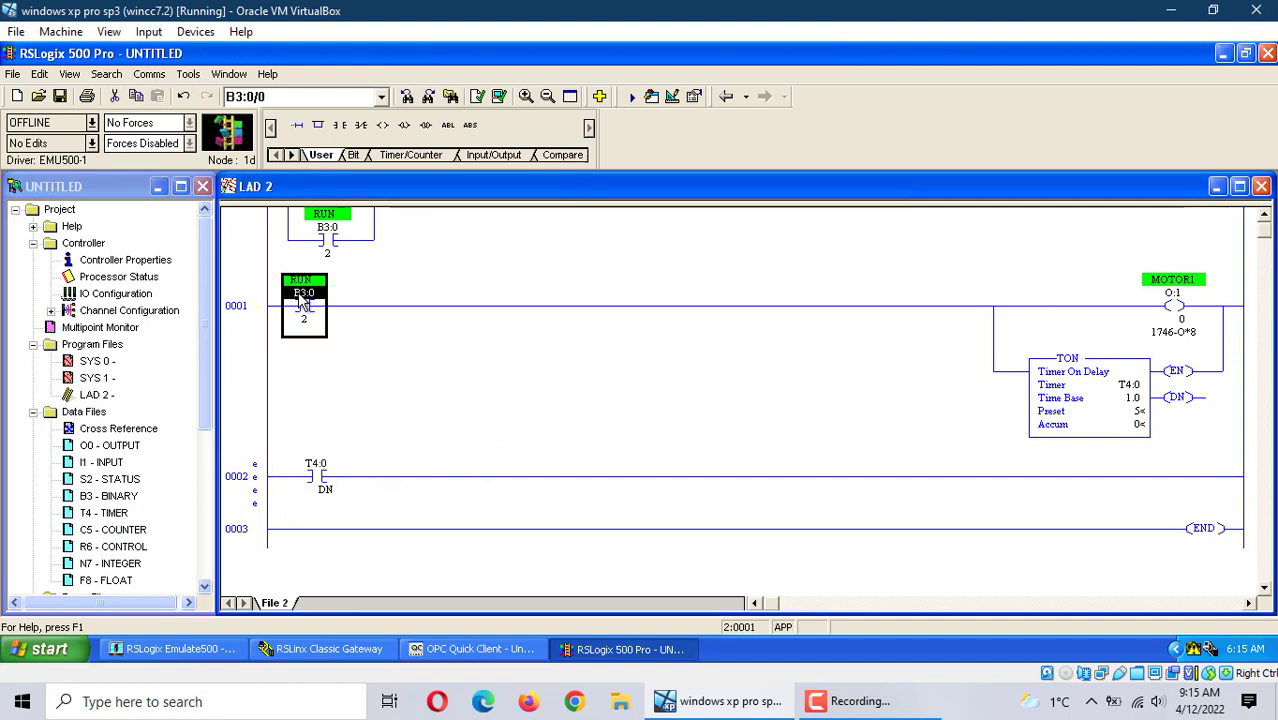
pyautogui.click(320, 486)
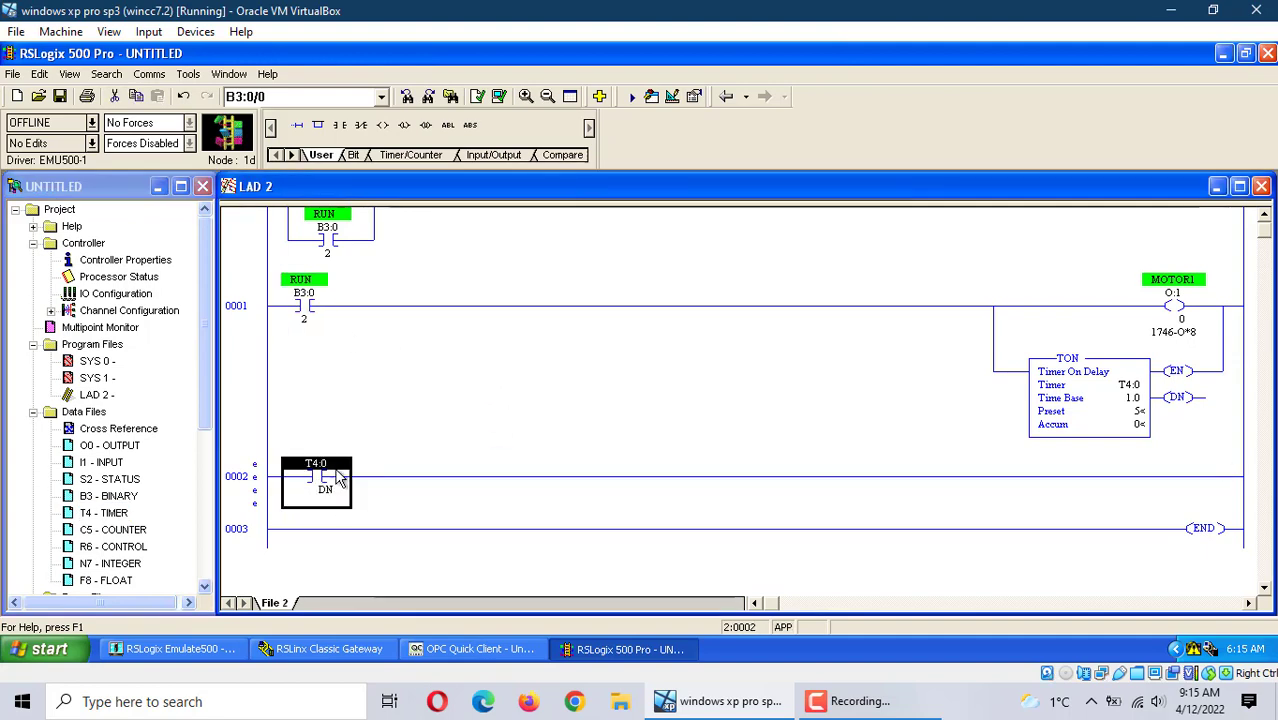
# Append an output coil after rung 0002's DN contact and select output bit O:1/5.
pyautogui.click(383, 124)
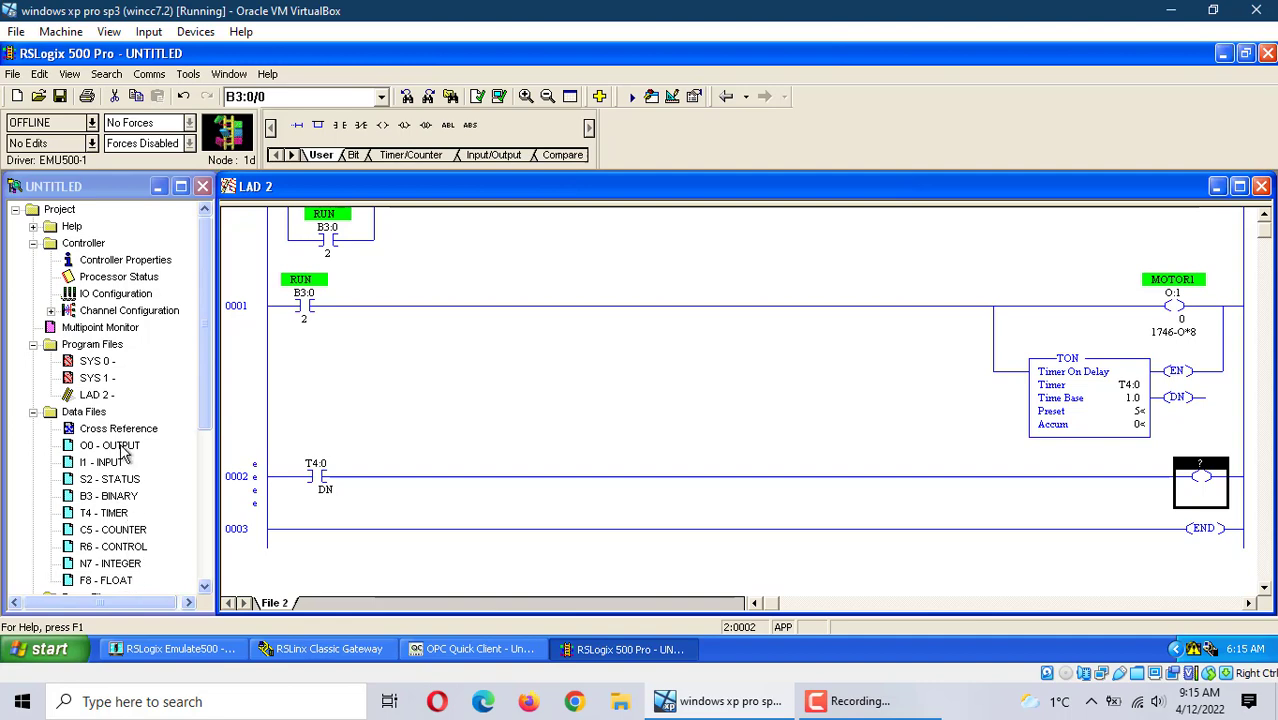
pyautogui.doubleClick(110, 445)
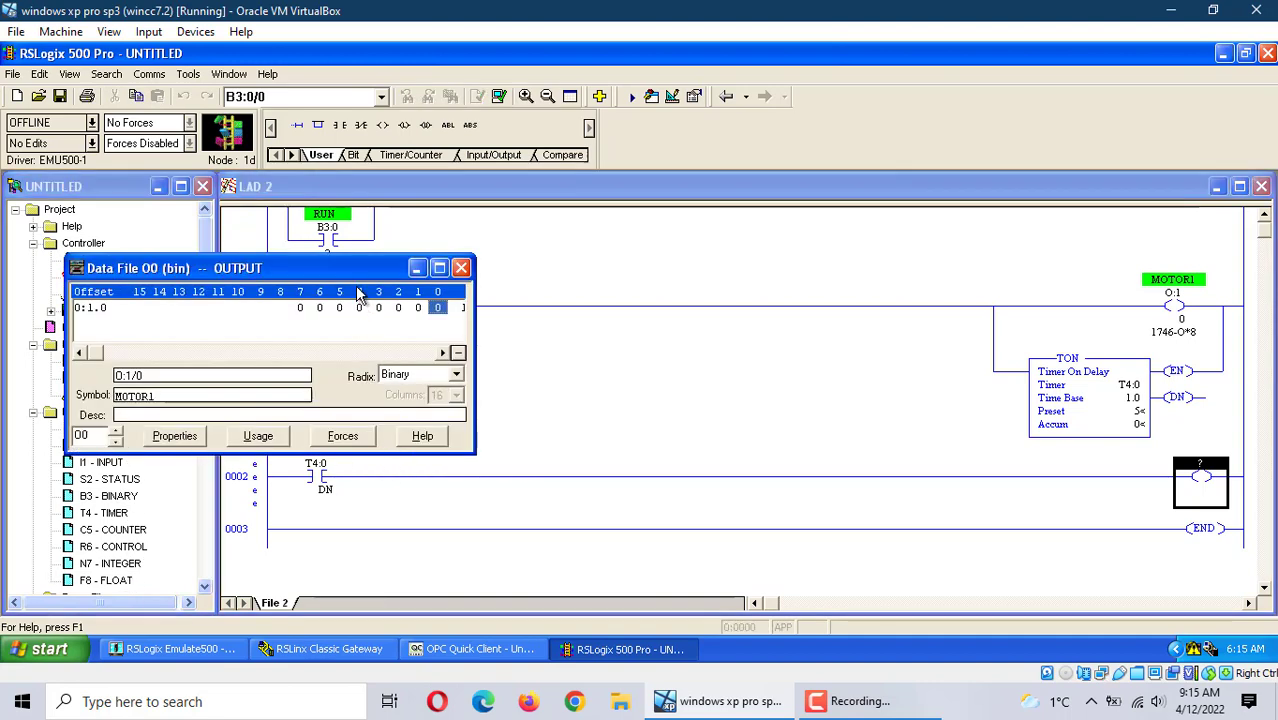
pyautogui.click(340, 308)
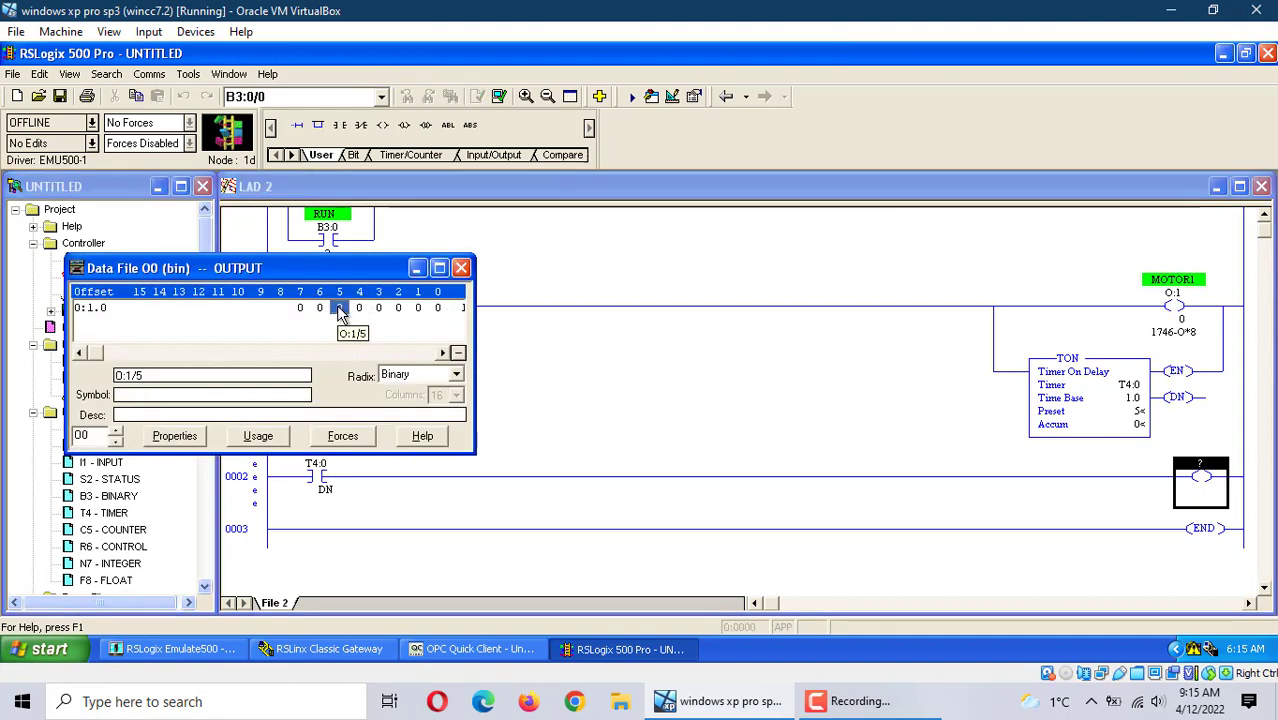
pyautogui.moveTo(340, 308); pyautogui.dragTo(863, 460)
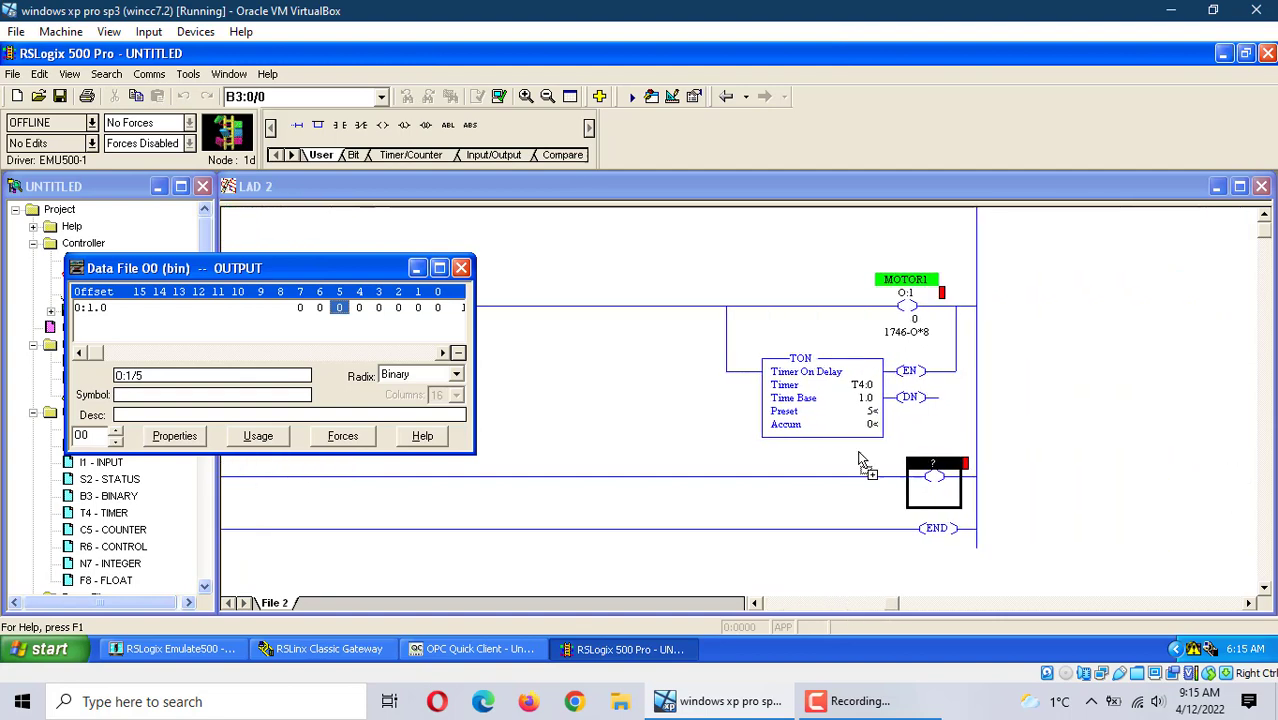
pyautogui.moveTo(863, 460); pyautogui.dragTo(945, 475)
# Name O:1/5 MOTOR2, assign it to rung 0002's coil, and verify with no errors.
pyautogui.click(167, 400)
pyautogui.write('mot')
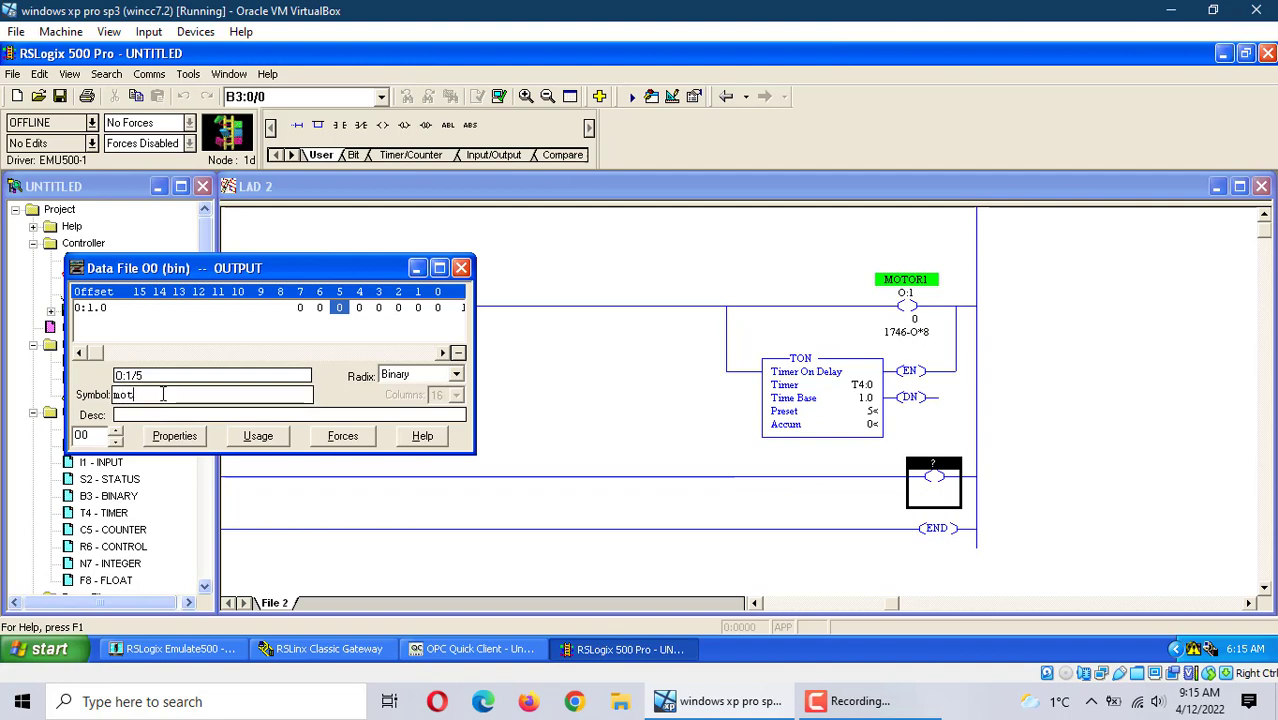
pyautogui.write('or2')
pyautogui.click(339, 307)
pyautogui.moveTo(339, 307); pyautogui.dragTo(940, 470)
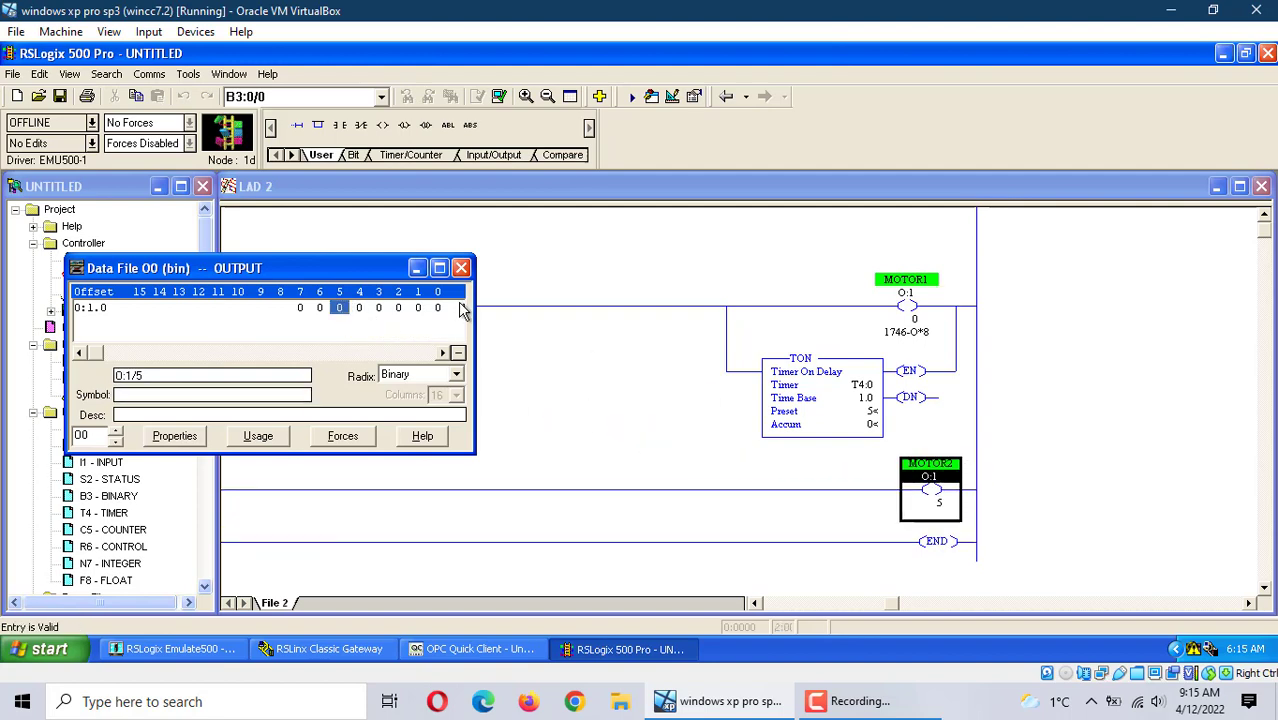
pyautogui.click(461, 268)
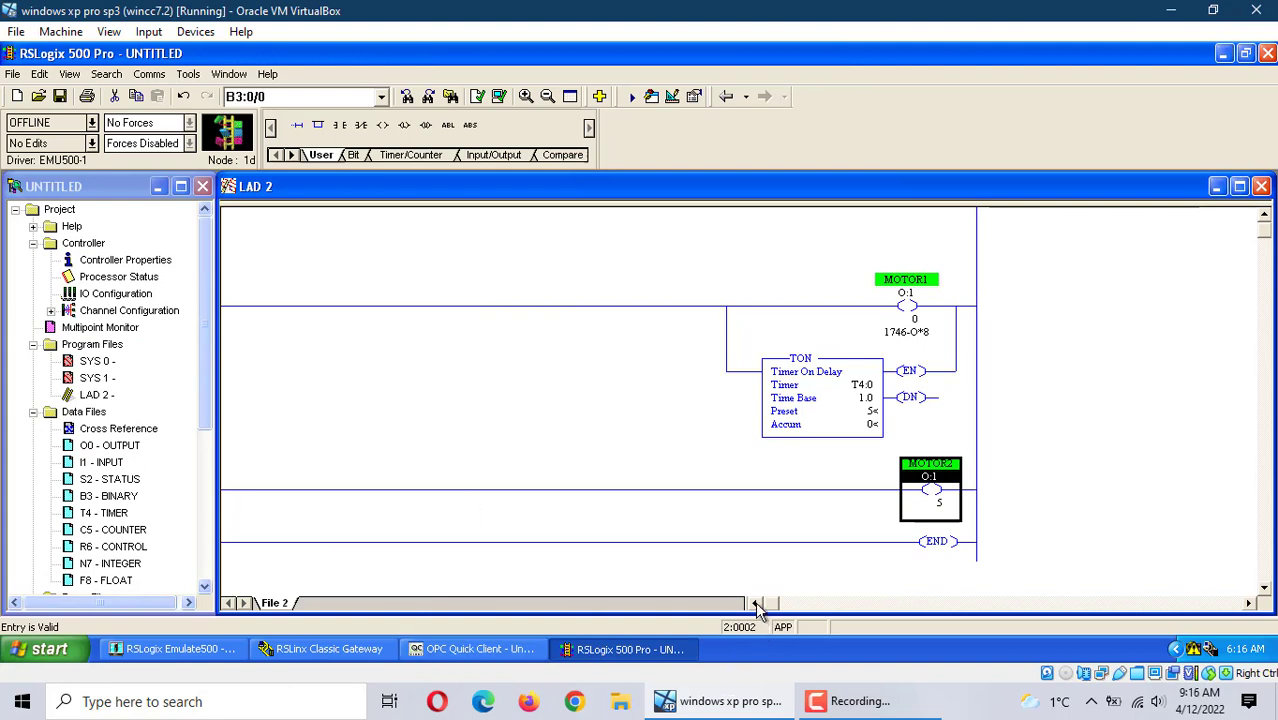
pyautogui.moveTo(760, 607); pyautogui.dragTo(775, 607)
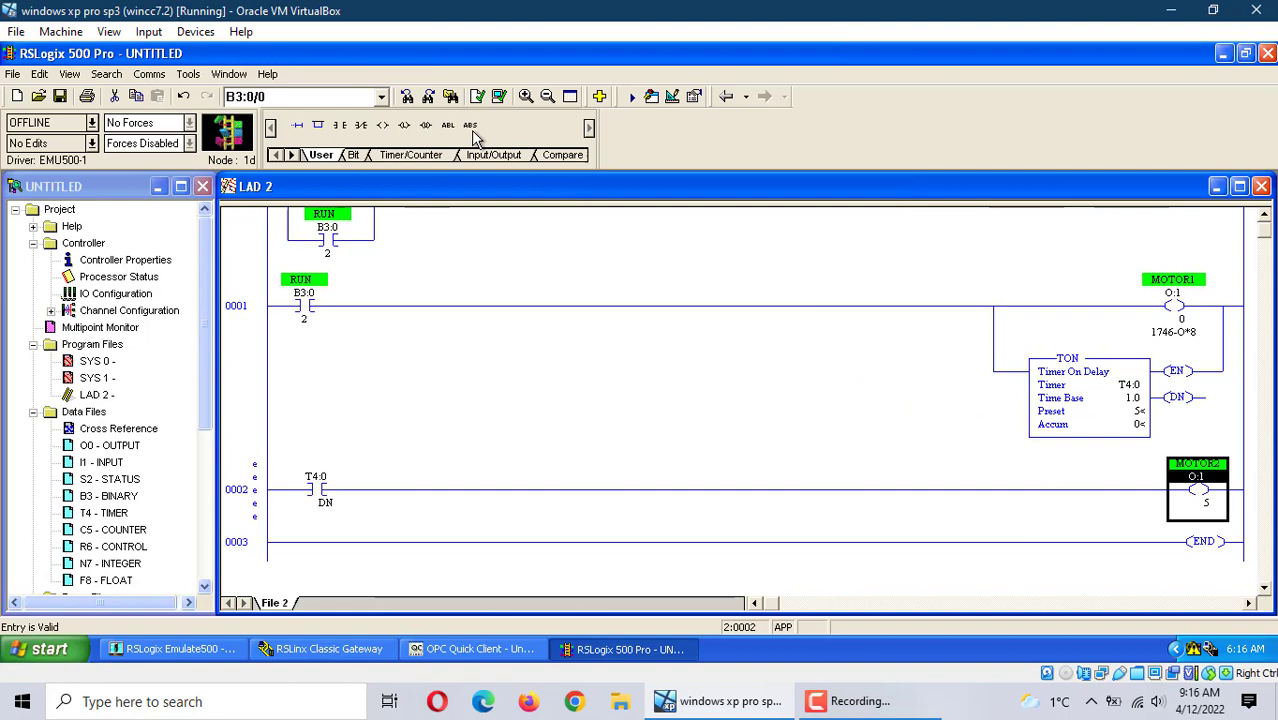
pyautogui.click(499, 96)
pyautogui.scroll(1, 417, 530)
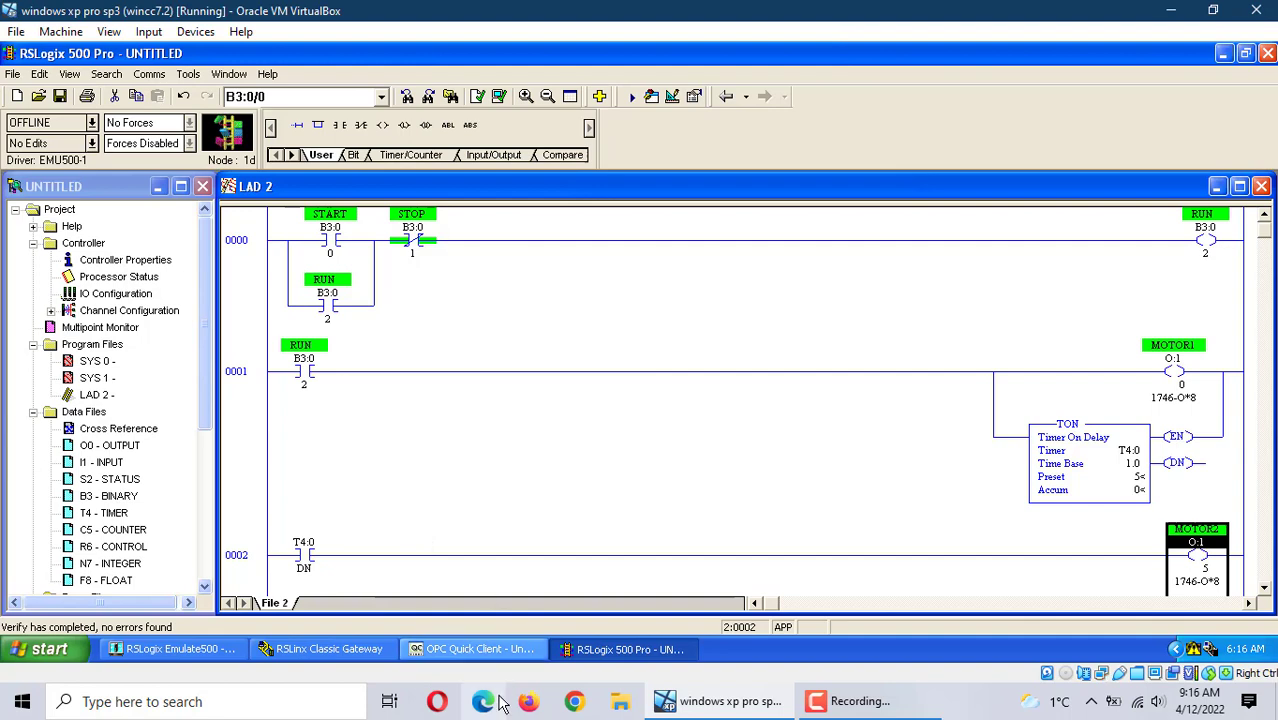
# Close the OPC Quick Client without saving changes to Untitled.
pyautogui.click(470, 649)
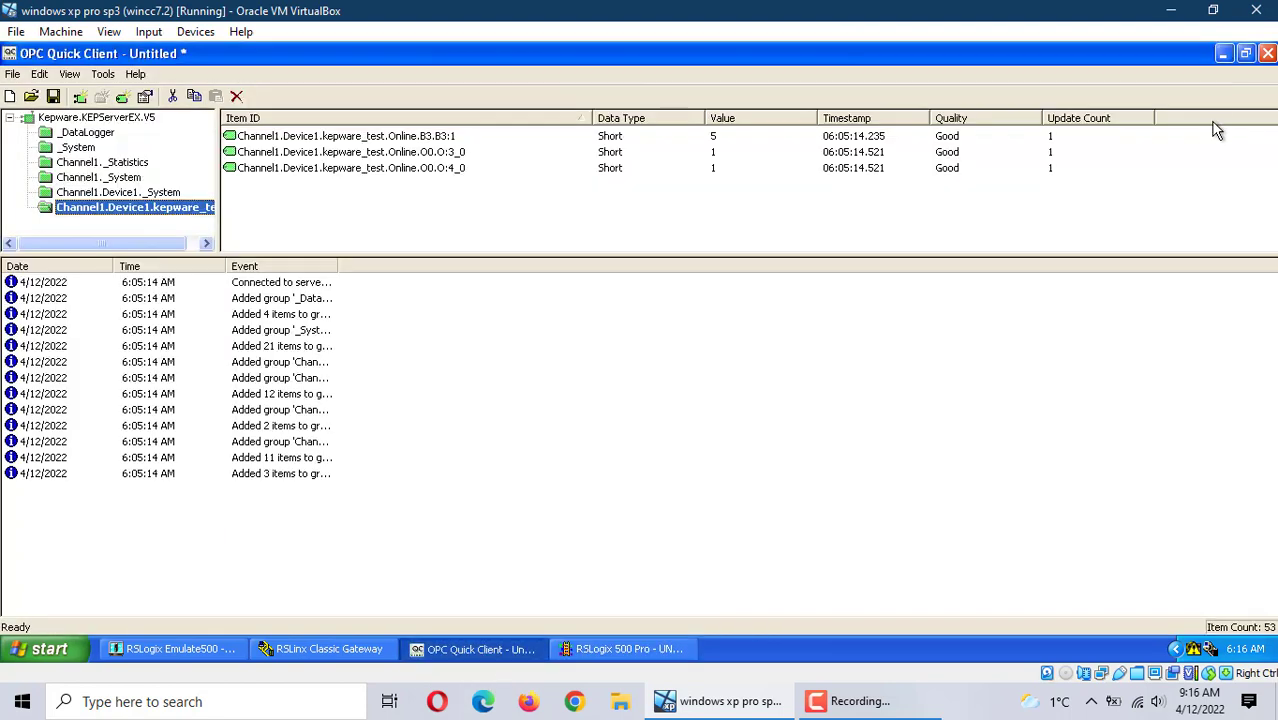
pyautogui.click(1267, 54)
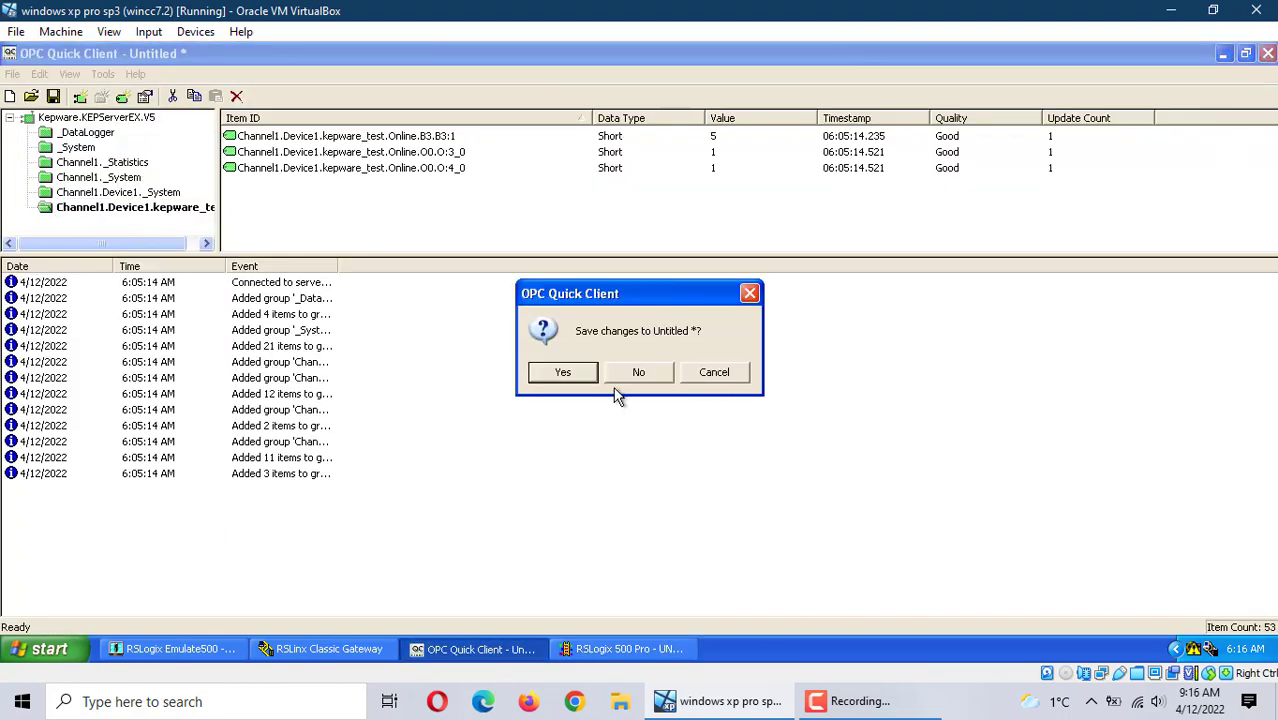
pyautogui.click(638, 372)
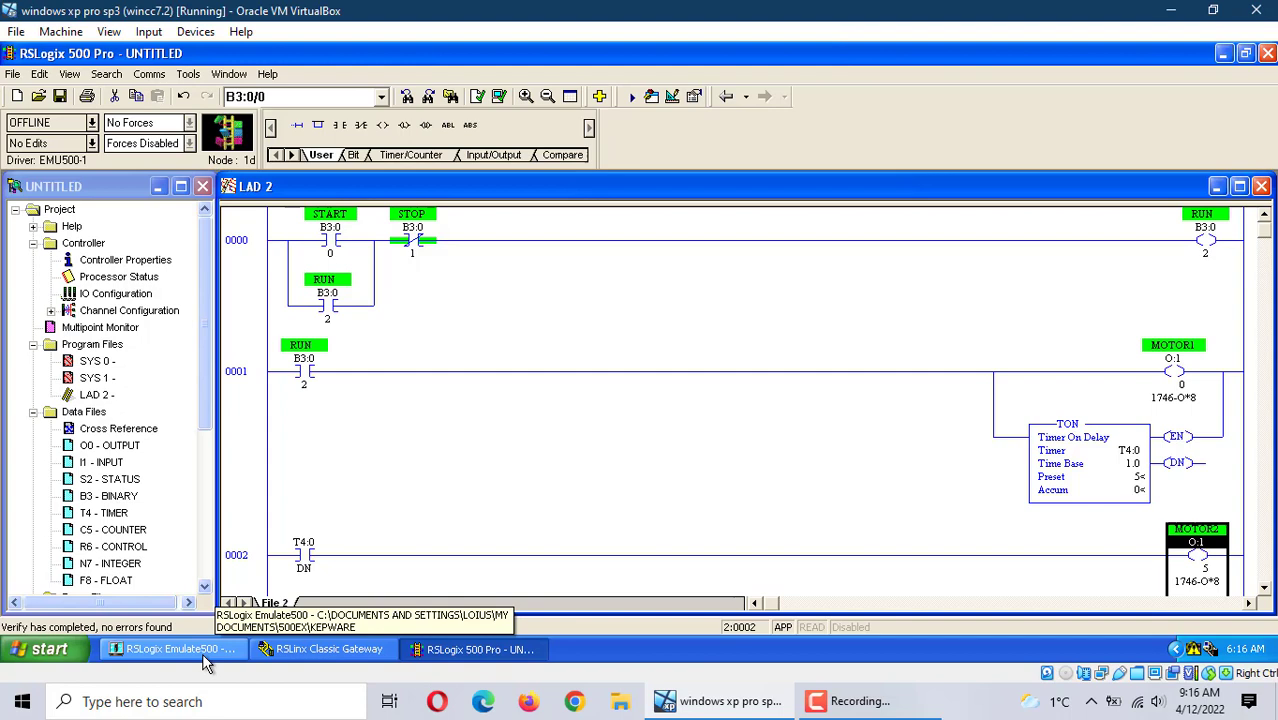
# Halt the KEPWARE_TEST emulation, minimize Emulate 500, and start saving the ladder program.
pyautogui.click(170, 649)
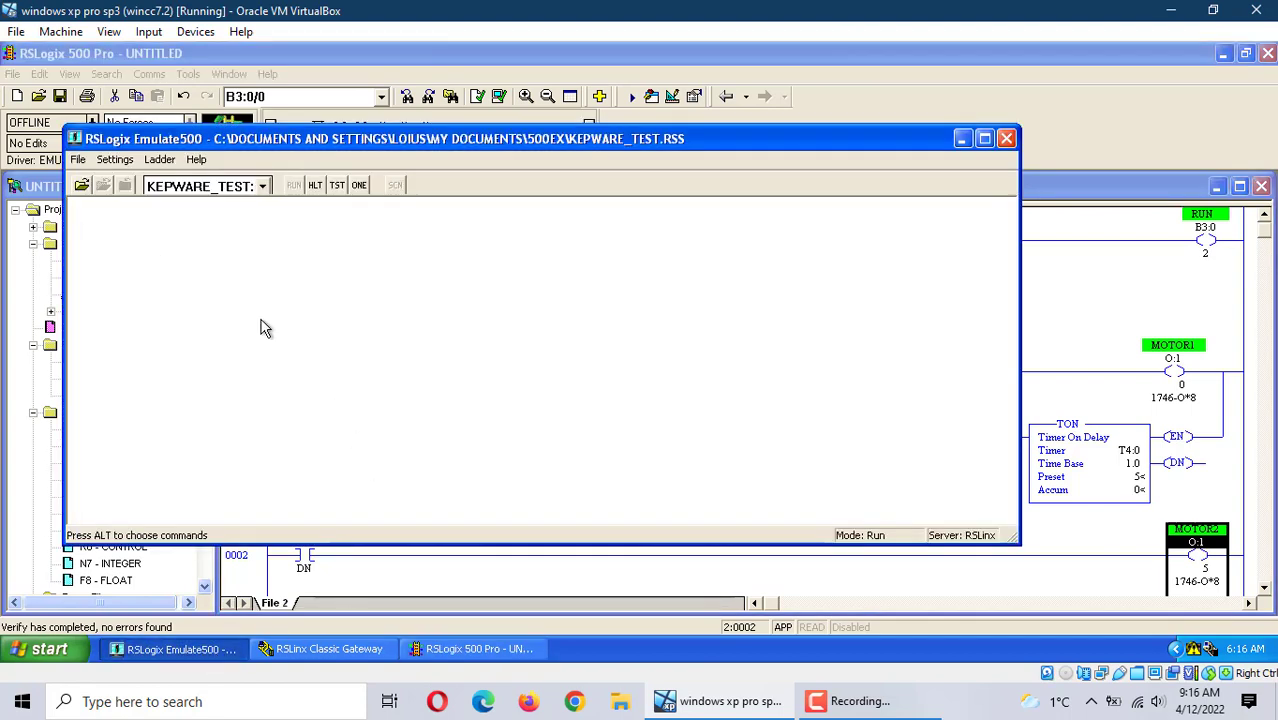
pyautogui.click(323, 190)
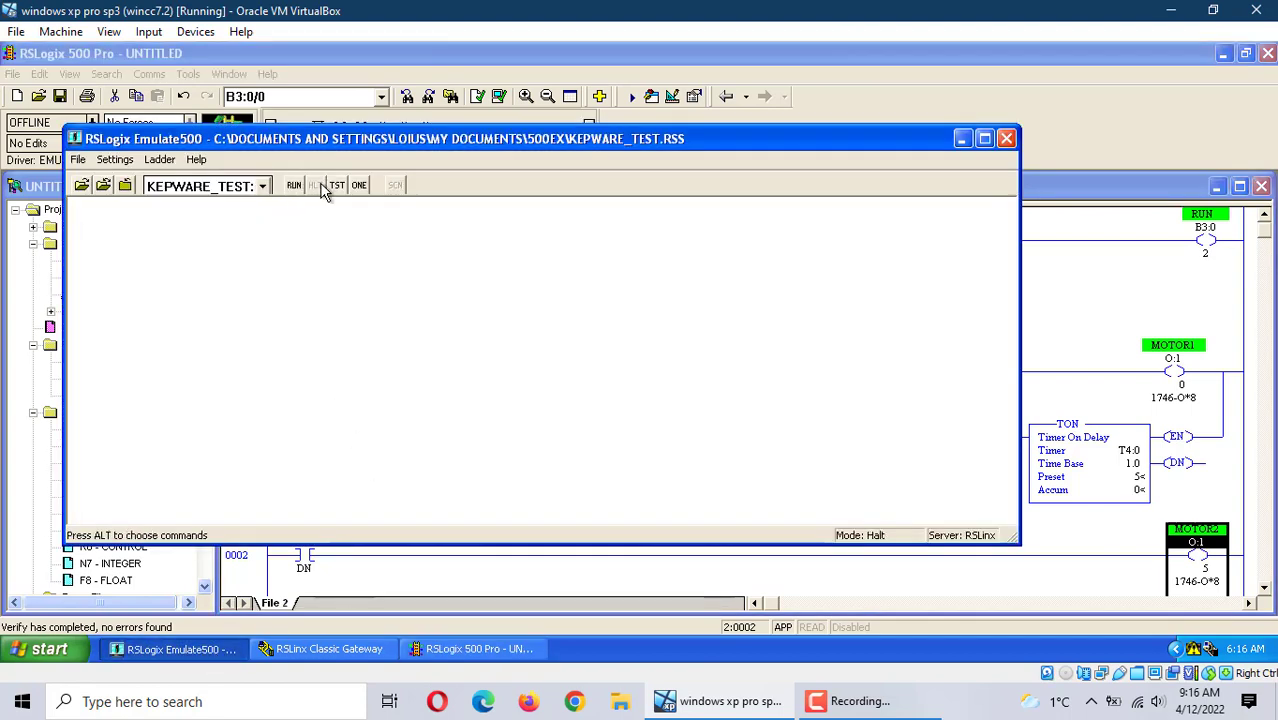
pyautogui.click(963, 139)
pyautogui.click(60, 96)
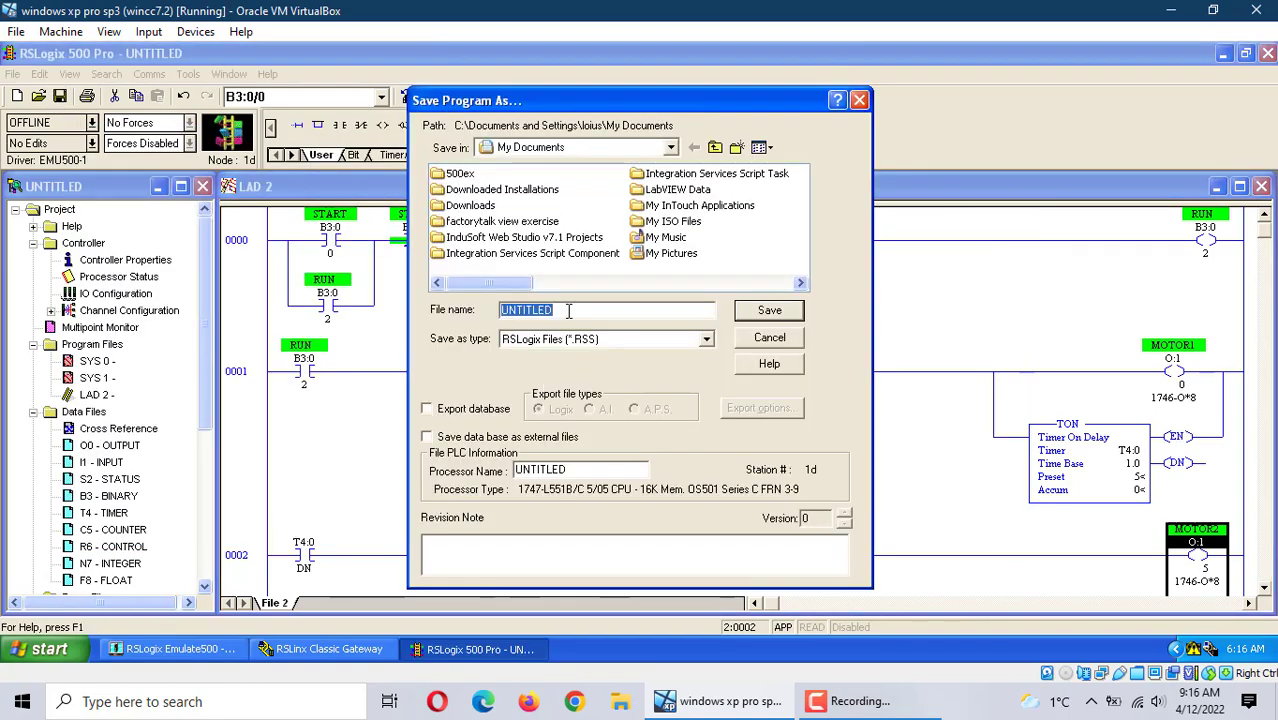
# Replace the UNTITLED file name with rslogix500_kepware, choose the 500ex folder, and save.
pyautogui.press('BackSpace')
pyautogui.write('te')
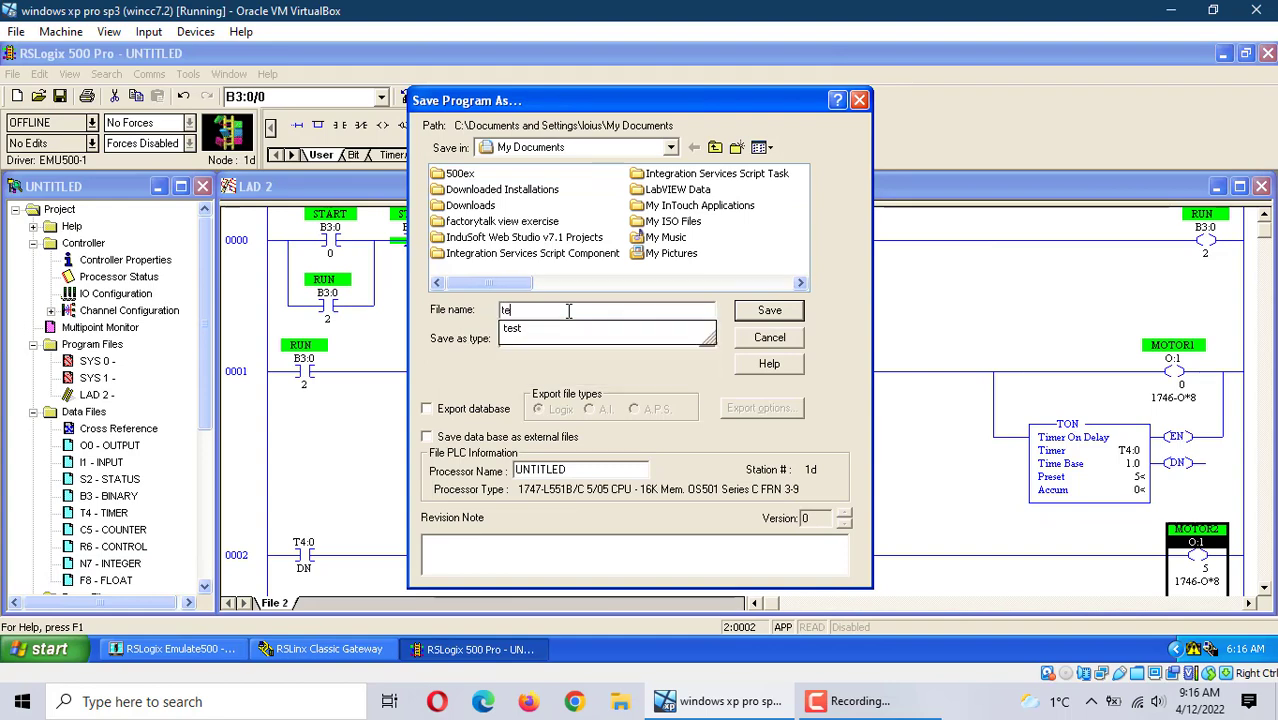
pyautogui.write('st-ke')
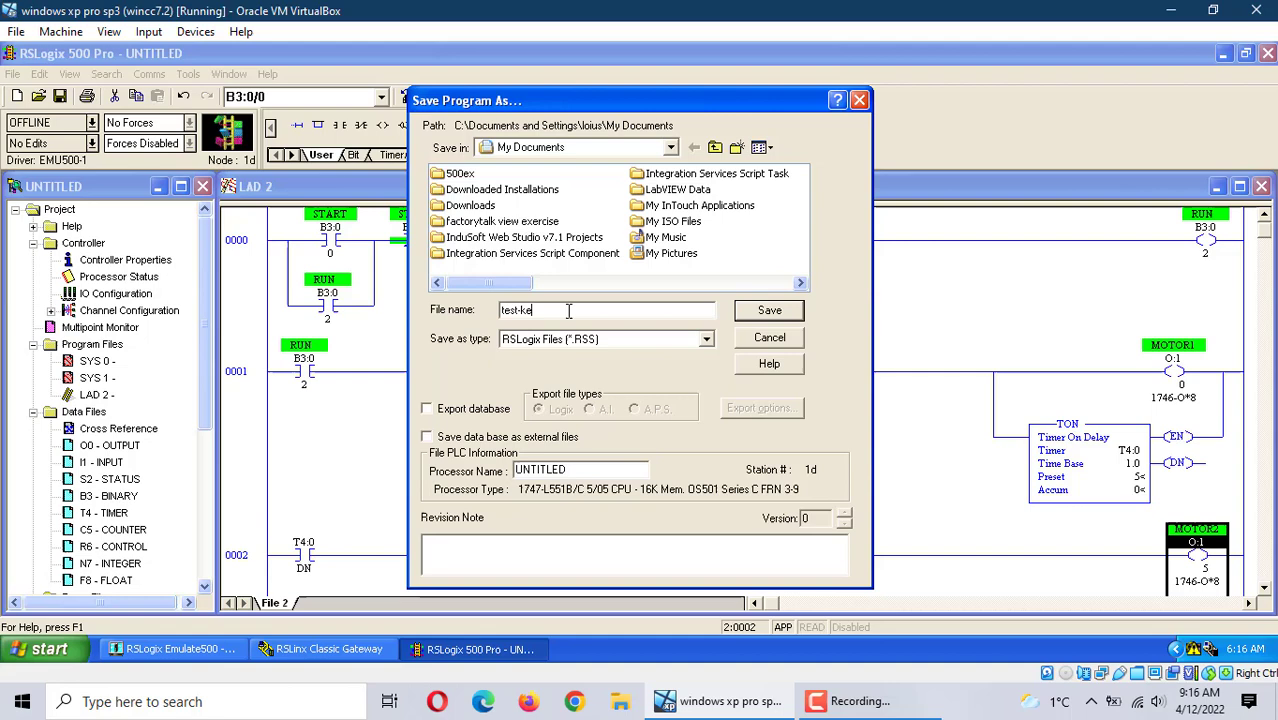
pyautogui.write('pserve')
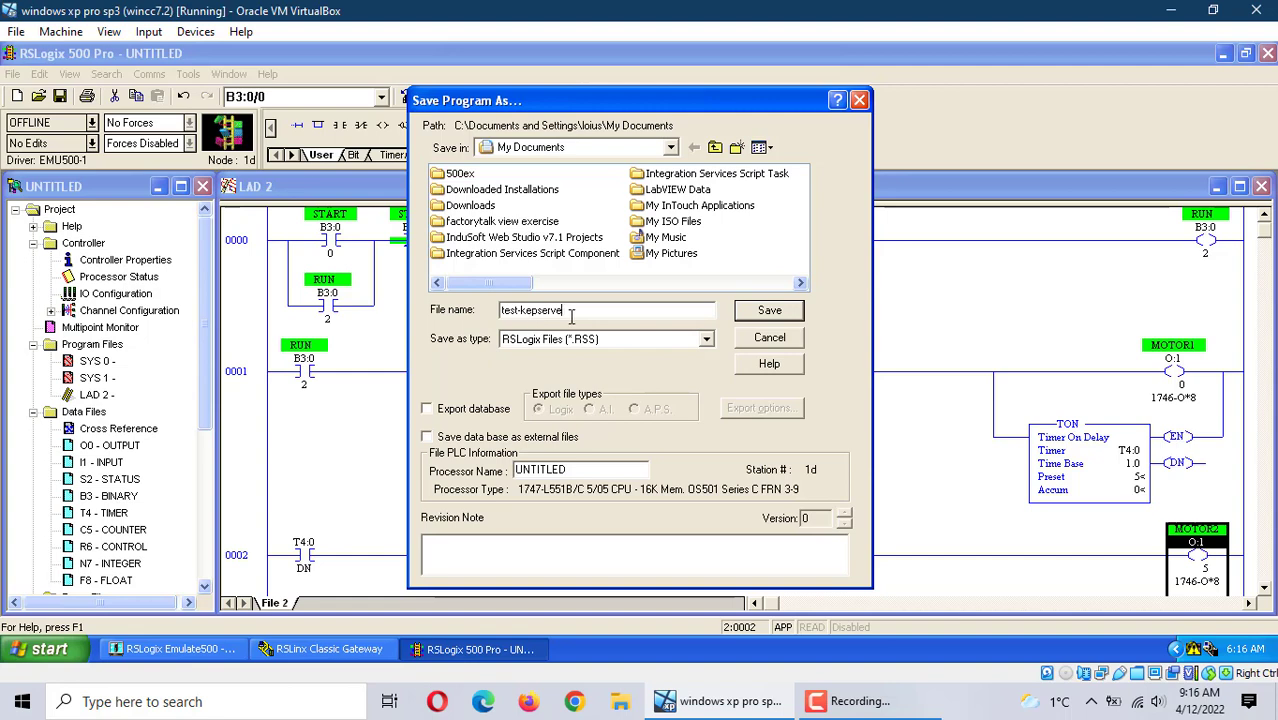
pyautogui.press('BackSpace')
pyautogui.press('BackSpace')
pyautogui.press('BackSpace')
pyautogui.write('s')
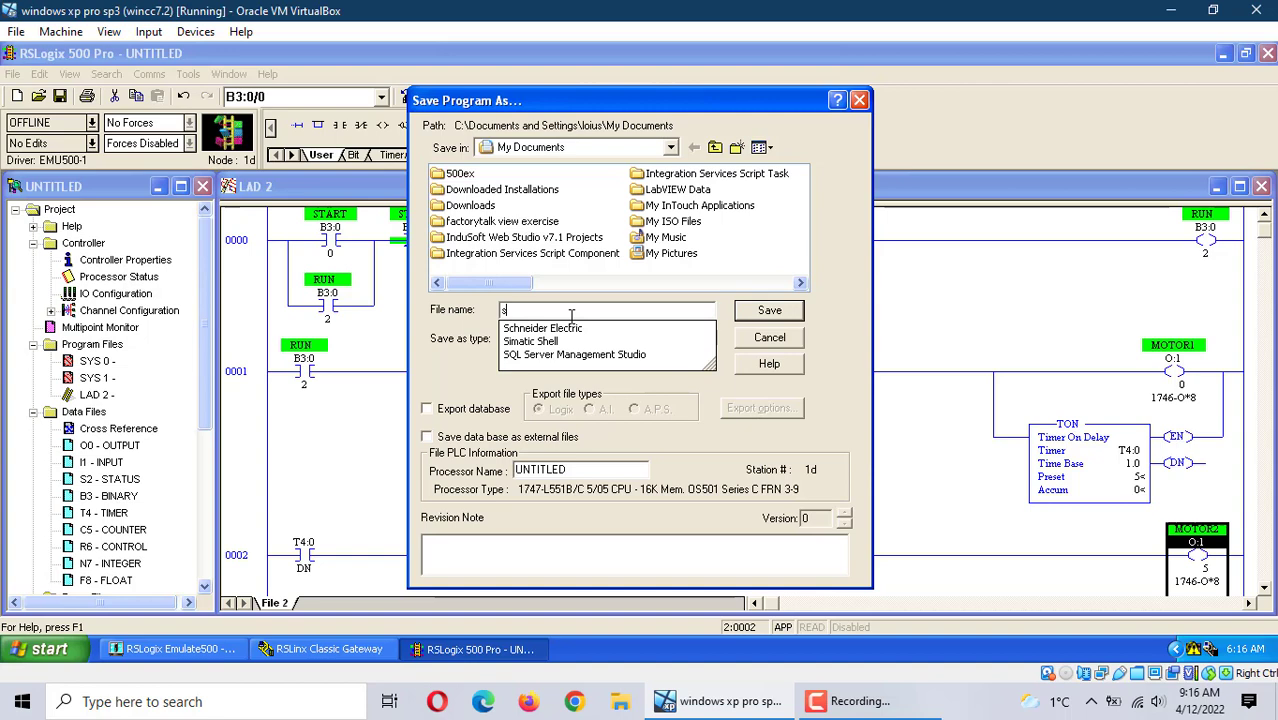
pyautogui.press('BackSpace')
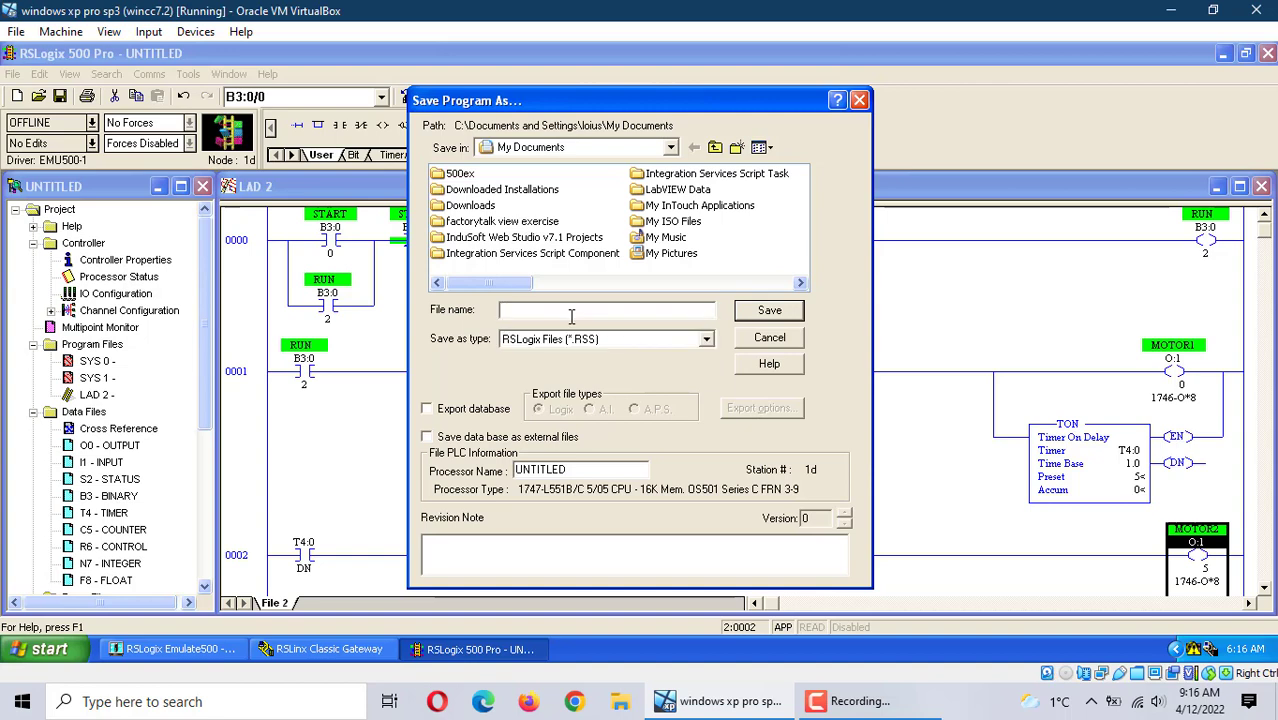
pyautogui.write('rsl')
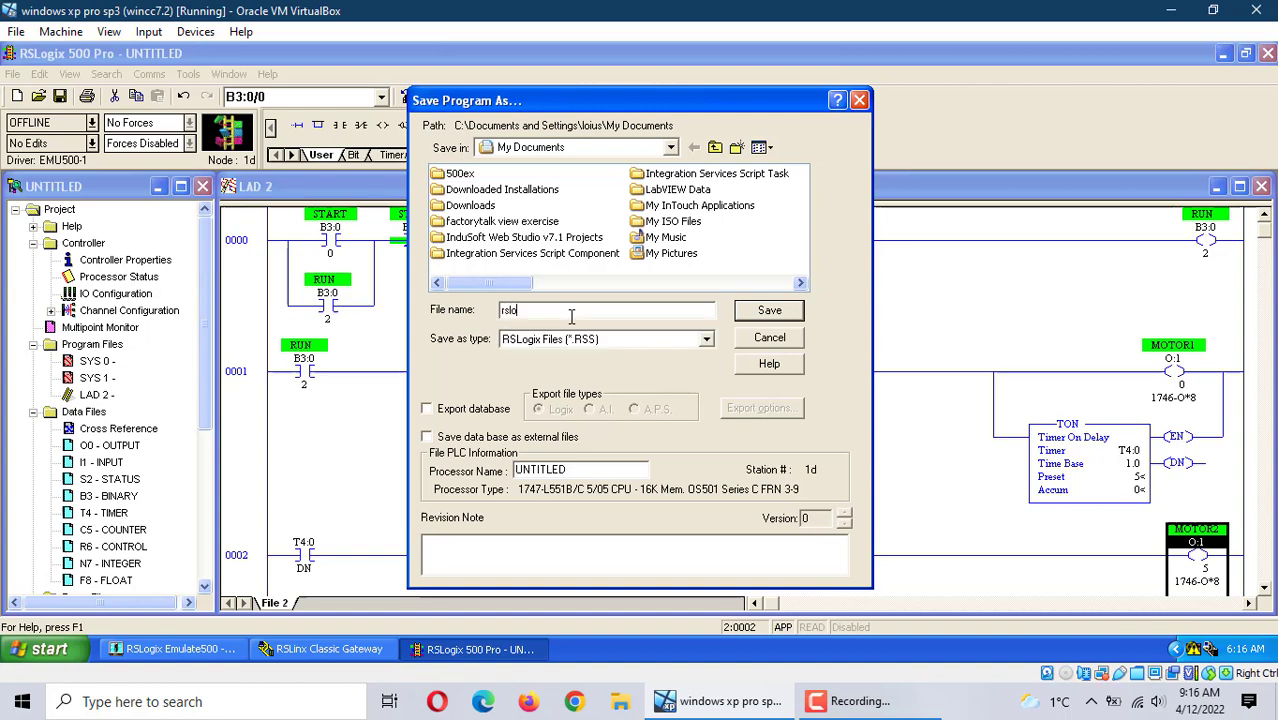
pyautogui.write('ogix500')
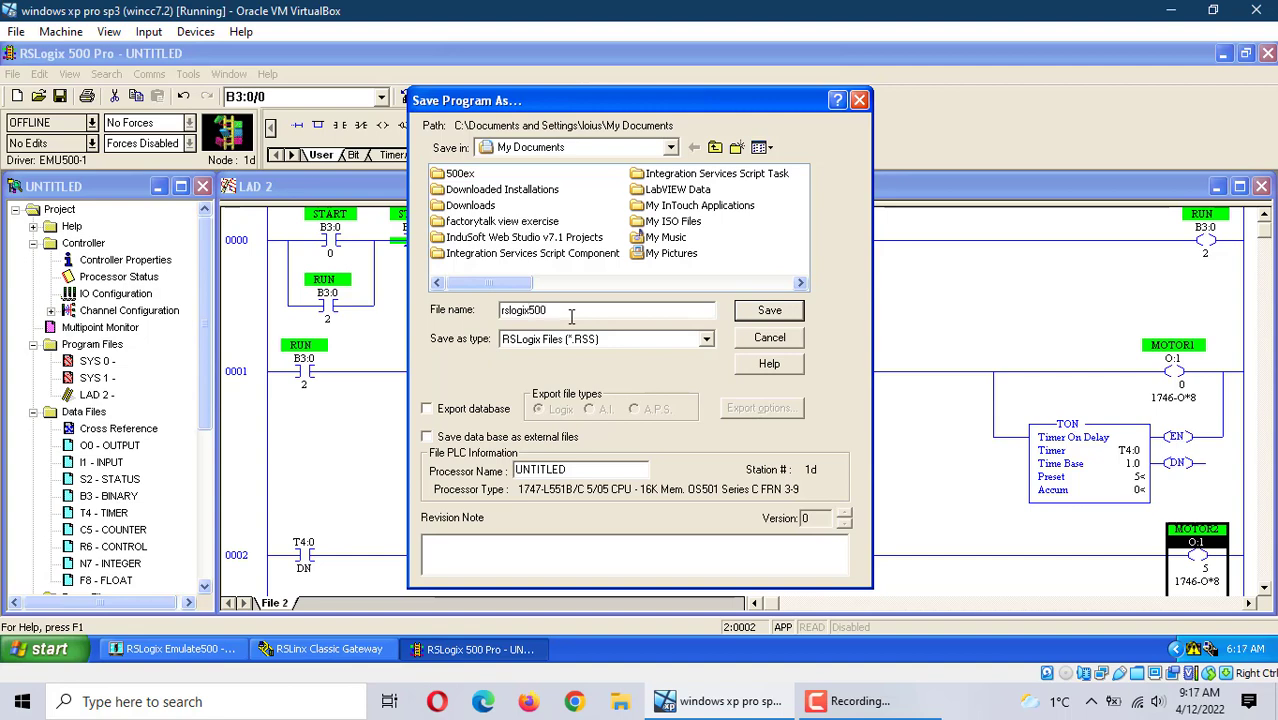
pyautogui.write('_kepware')
pyautogui.doubleClick(460, 173)
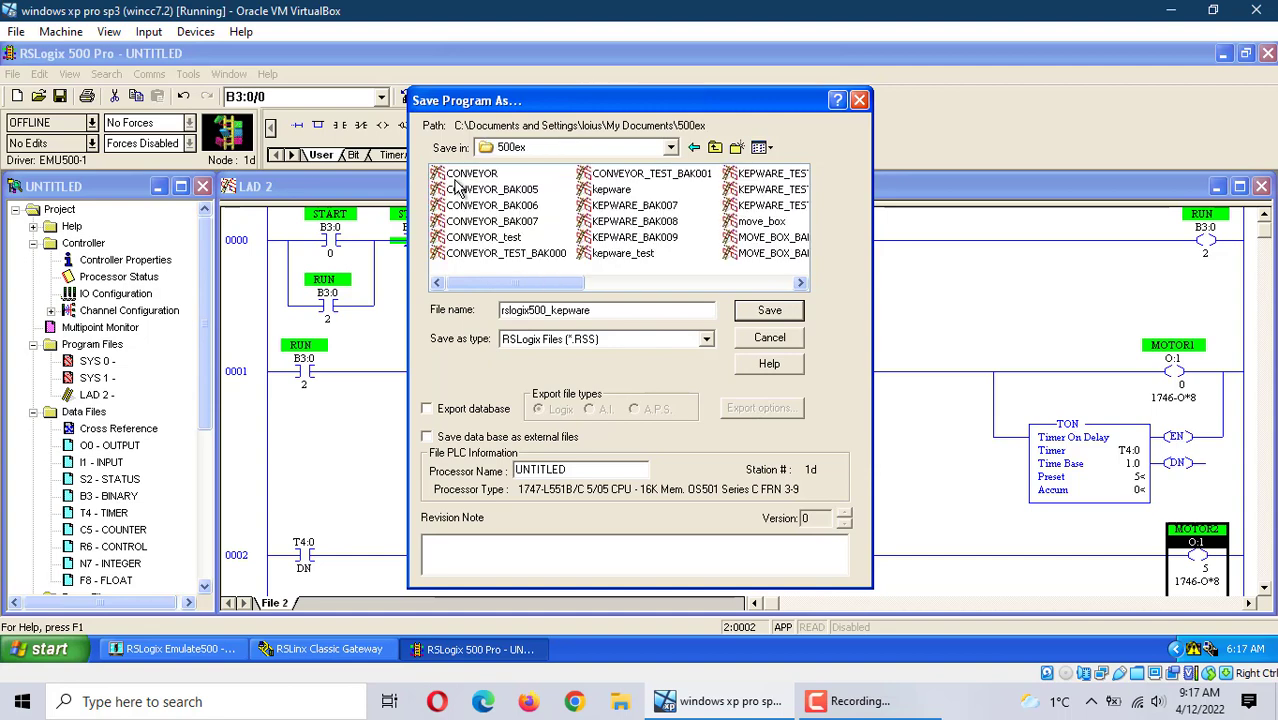
pyautogui.click(769, 311)
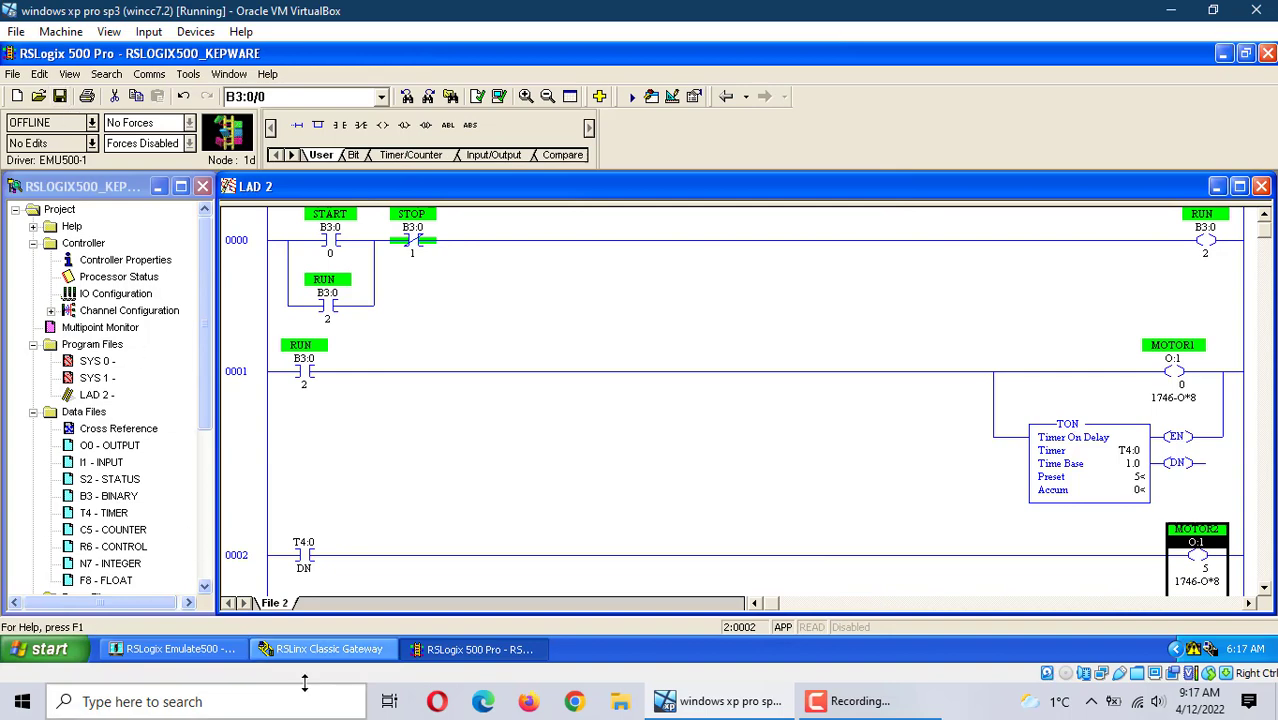
# Unload KEPWARE_TEST, load rslogix500_kepware as station 1, and minimize Emulate 500.
pyautogui.click(172, 649)
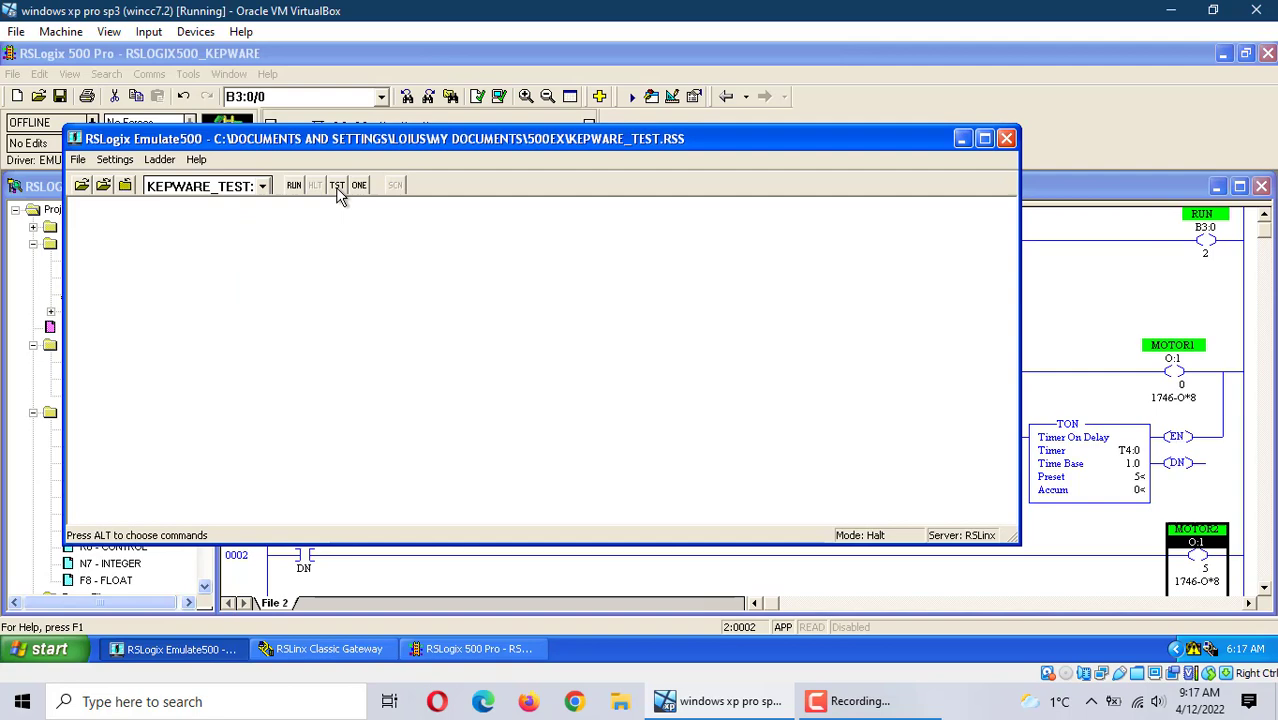
pyautogui.click(125, 186)
pyautogui.click(82, 186)
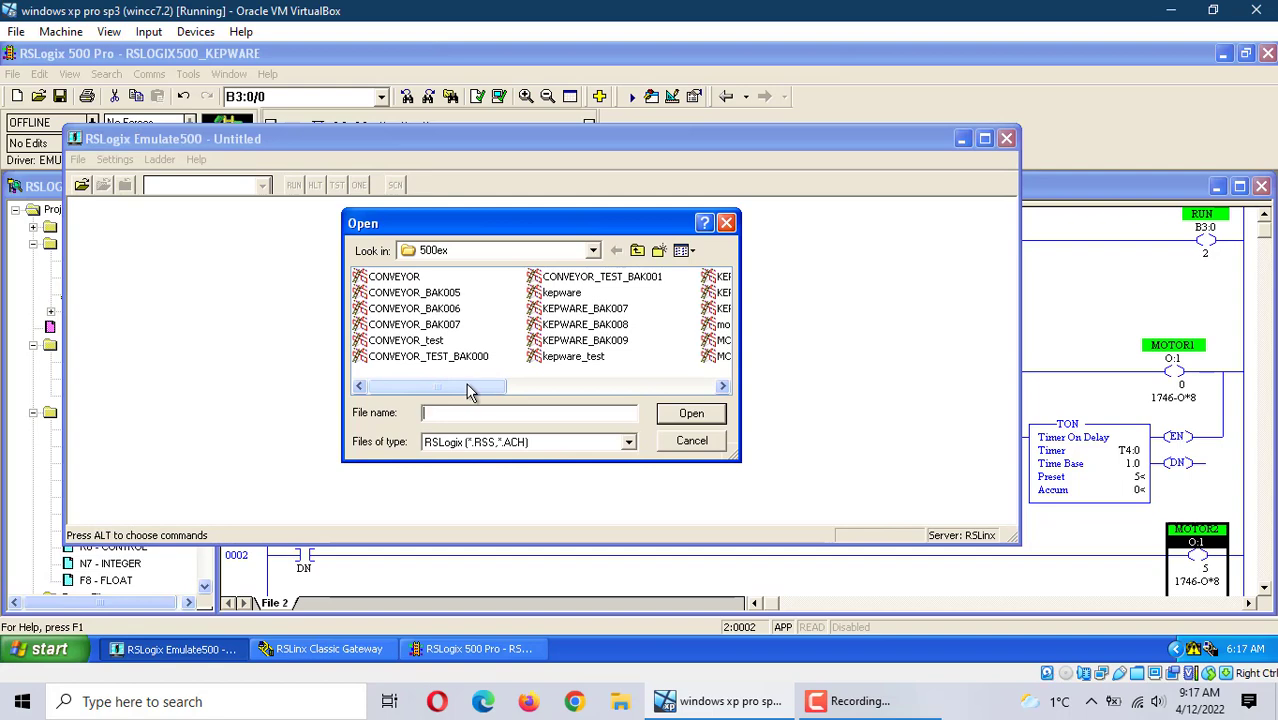
pyautogui.moveTo(470, 390); pyautogui.dragTo(697, 390)
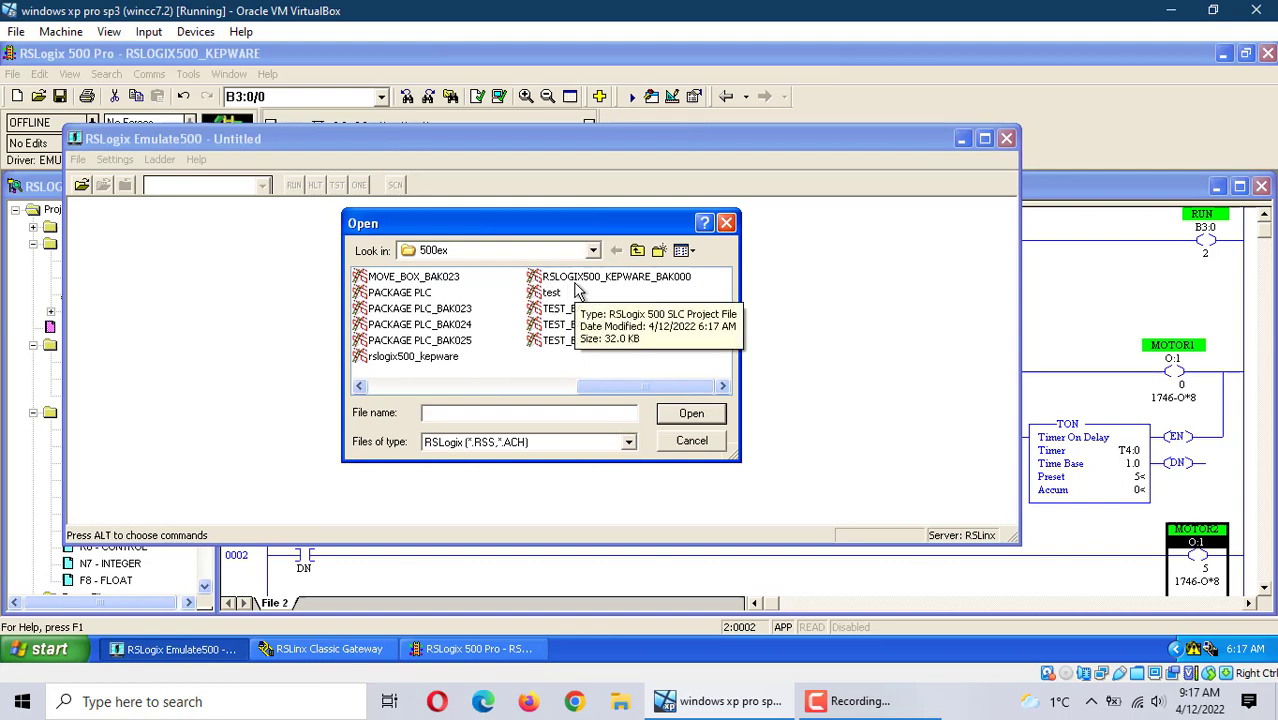
pyautogui.click(412, 357)
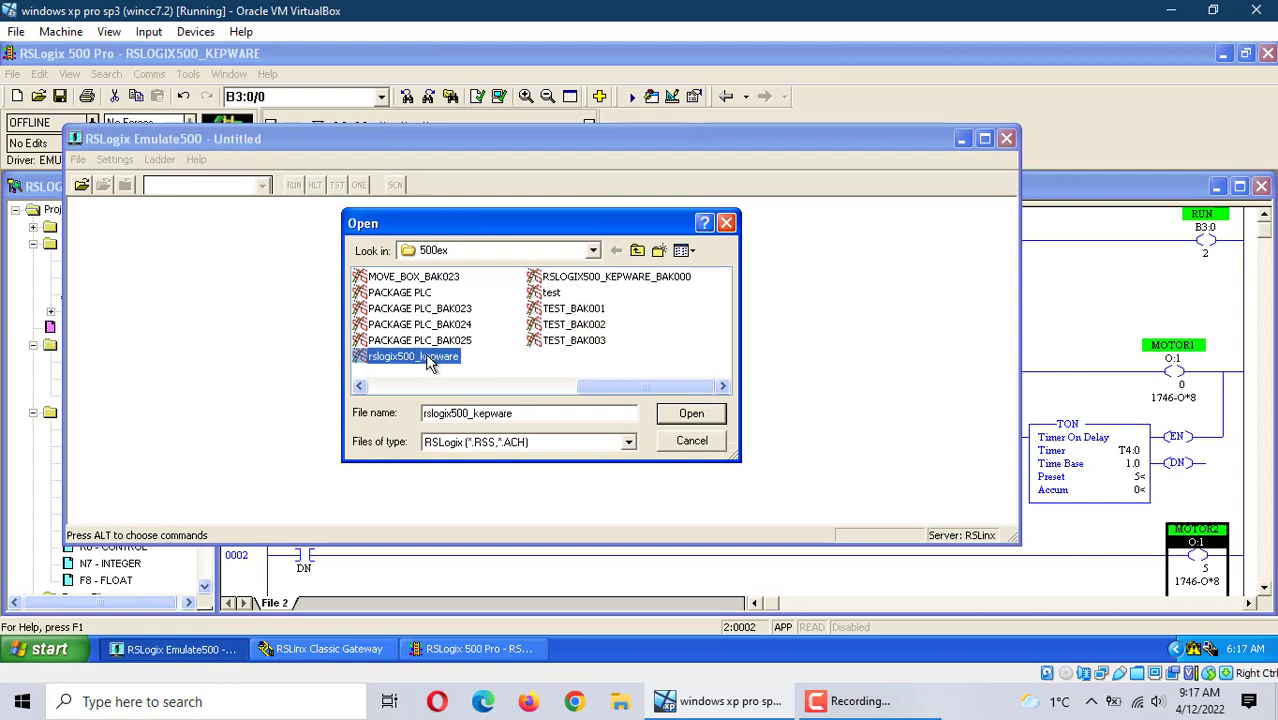
pyautogui.click(690, 414)
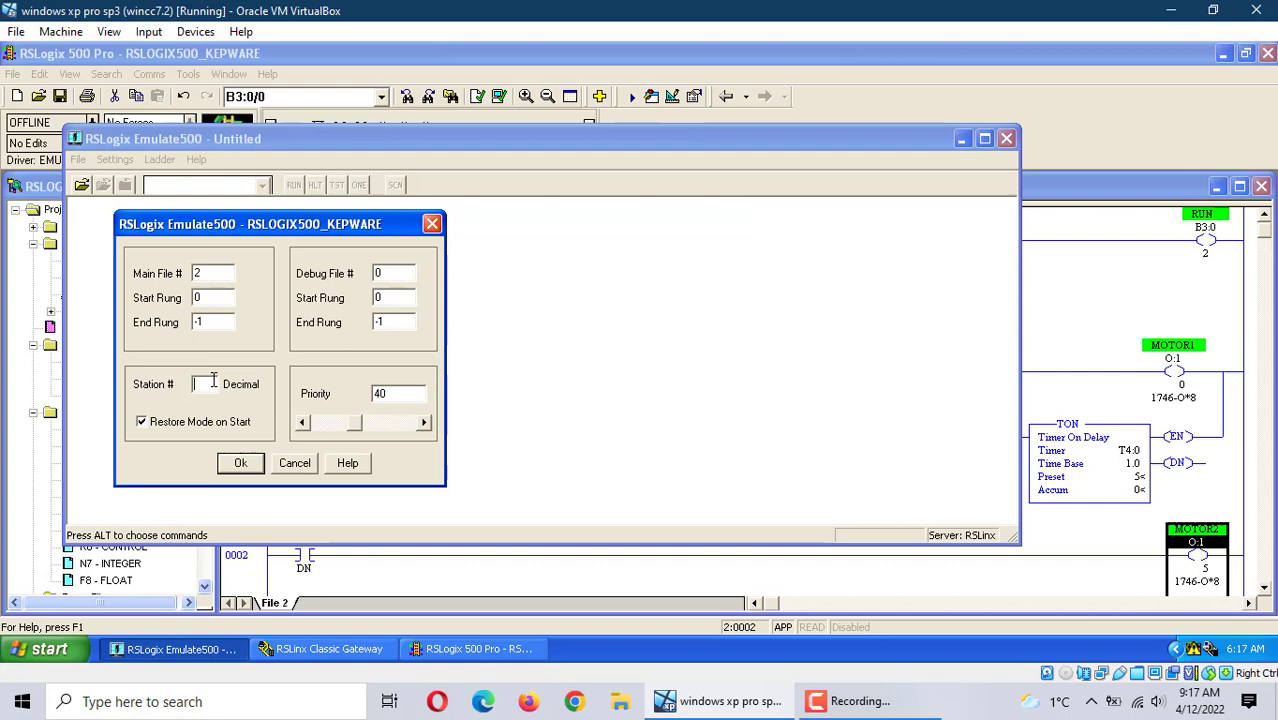
pyautogui.write('1')
pyautogui.click(241, 462)
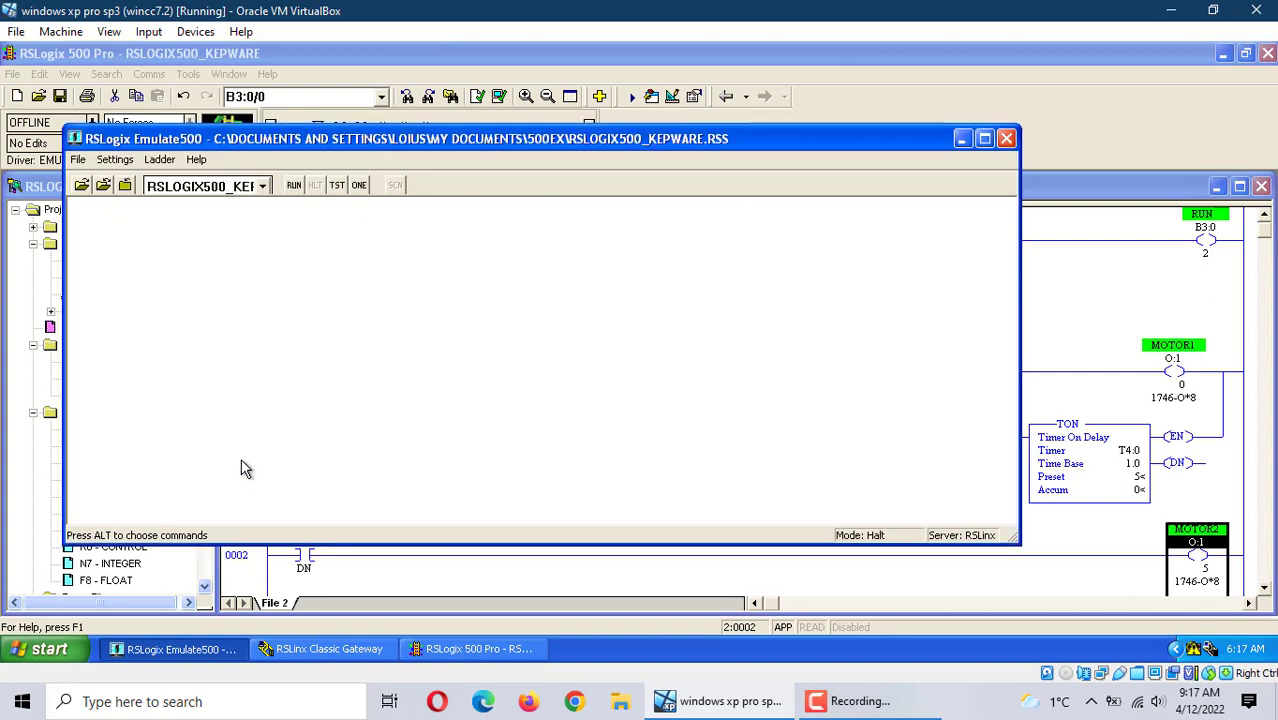
pyautogui.click(962, 138)
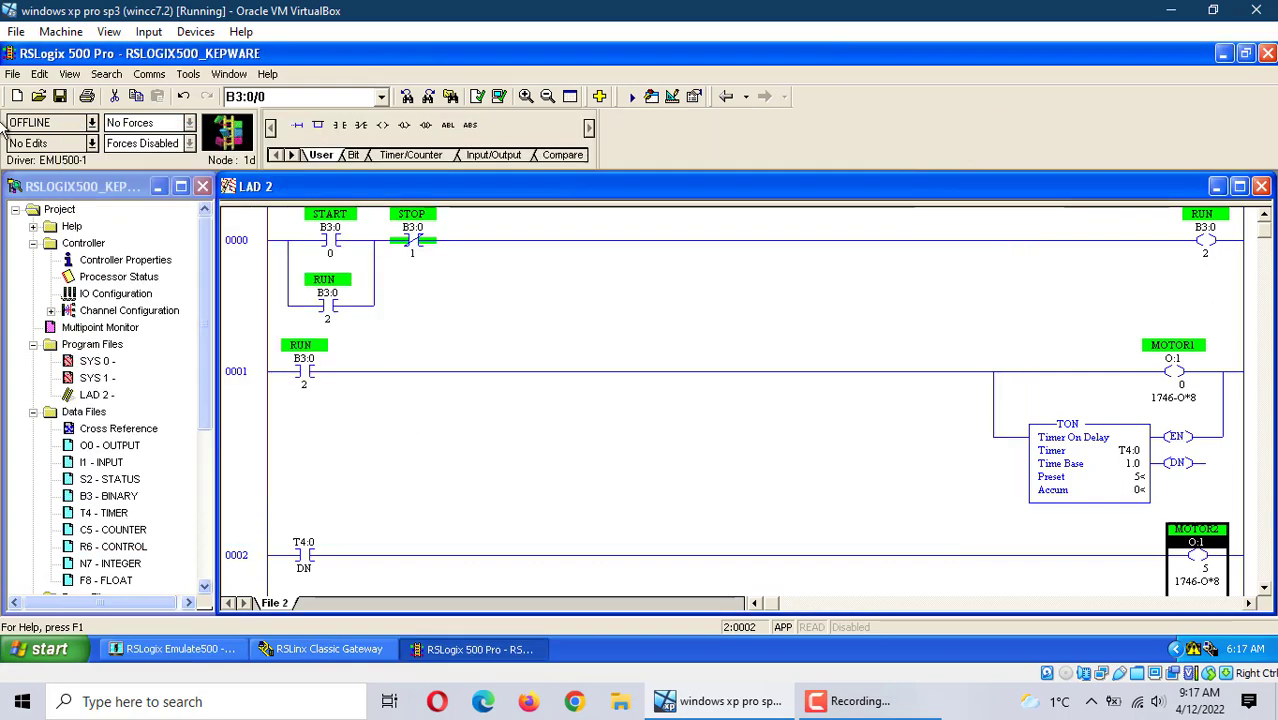
# Download the ladder program to the emulated SLC 5/05 and go online.
pyautogui.click(91, 123)
pyautogui.click(51, 158)
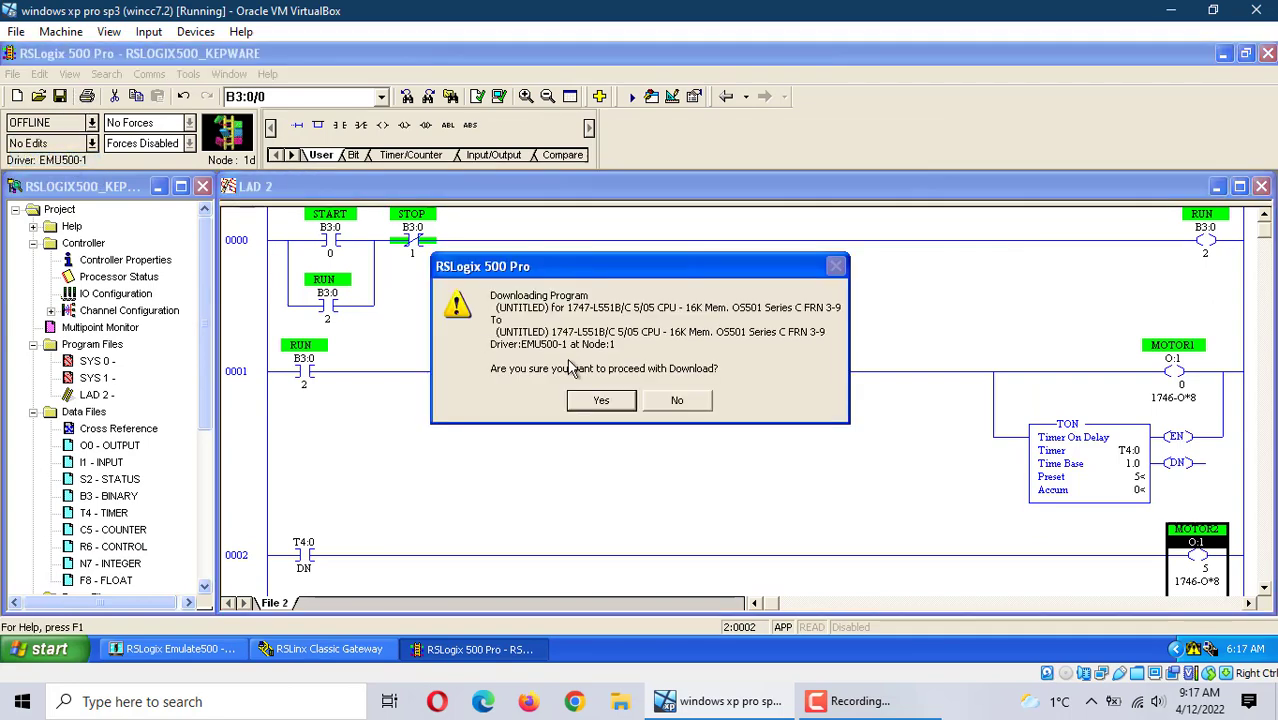
pyautogui.click(601, 400)
pyautogui.click(601, 372)
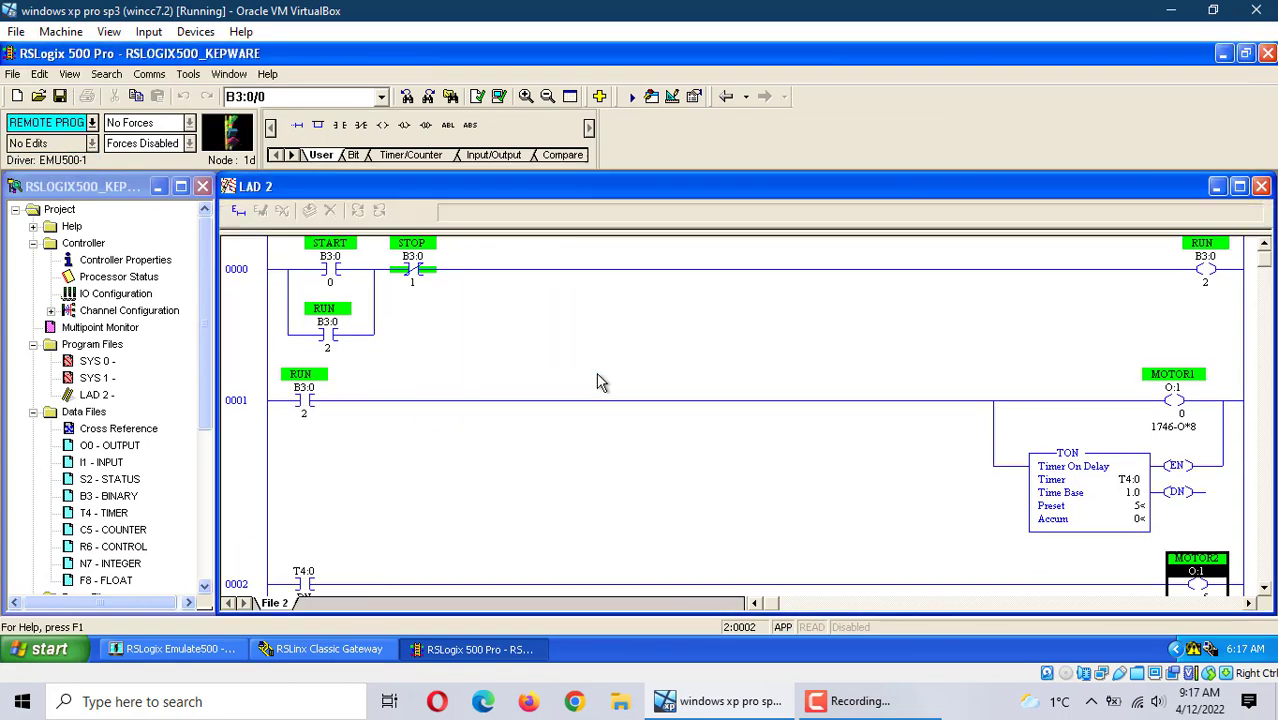
# Switch the processor to Run mode and confirm.
pyautogui.click(91, 123)
pyautogui.click(34, 190)
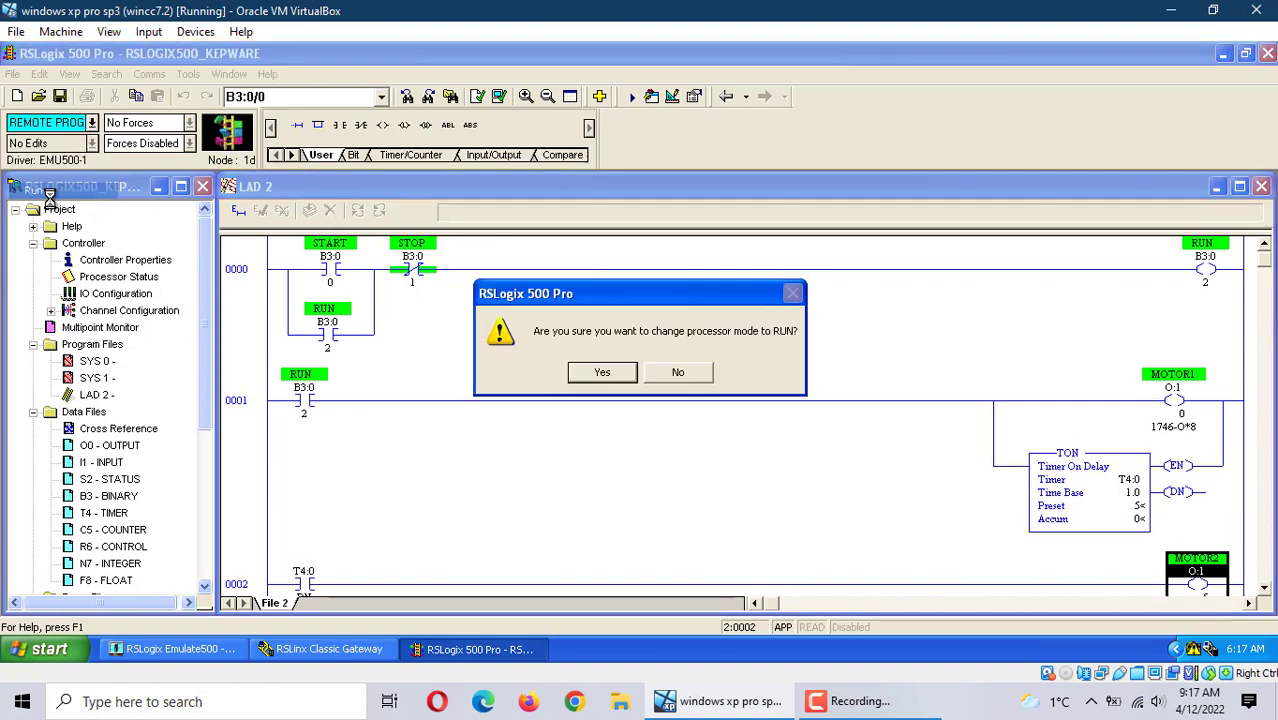
pyautogui.click(601, 372)
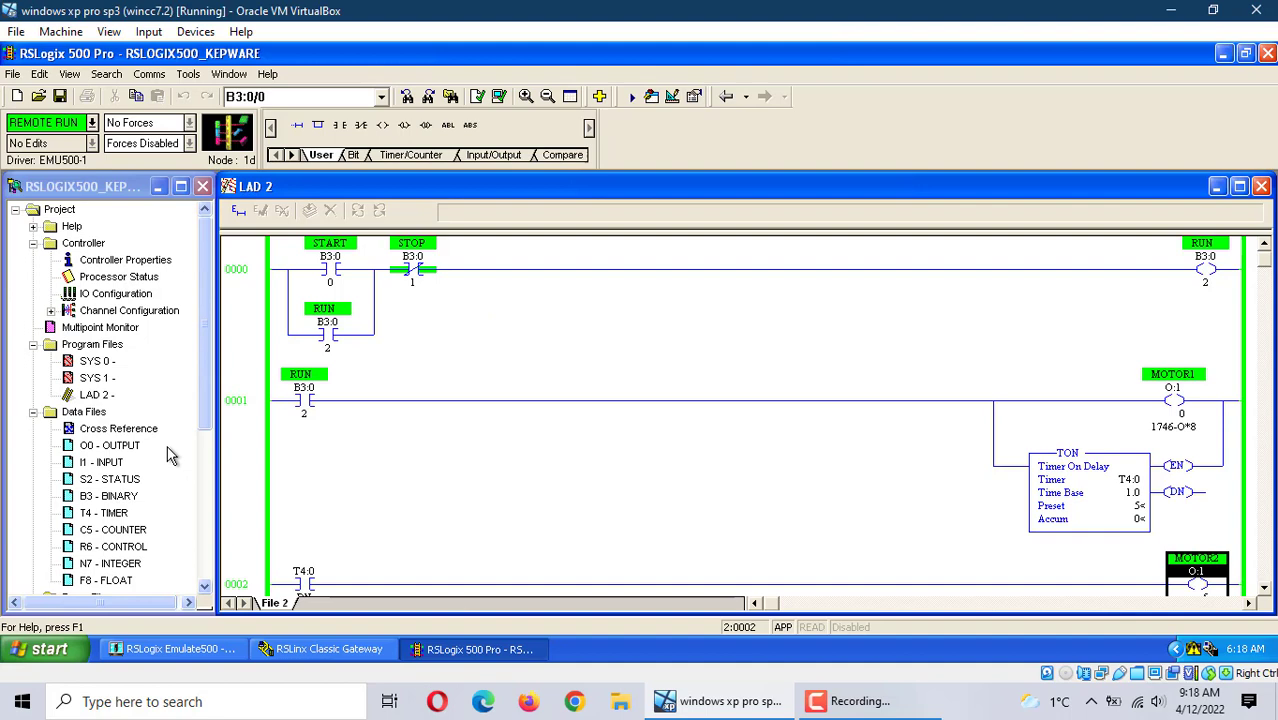
# Open the B3 binary data table, move it aside, and toggle the START bit.
pyautogui.doubleClick(110, 496)
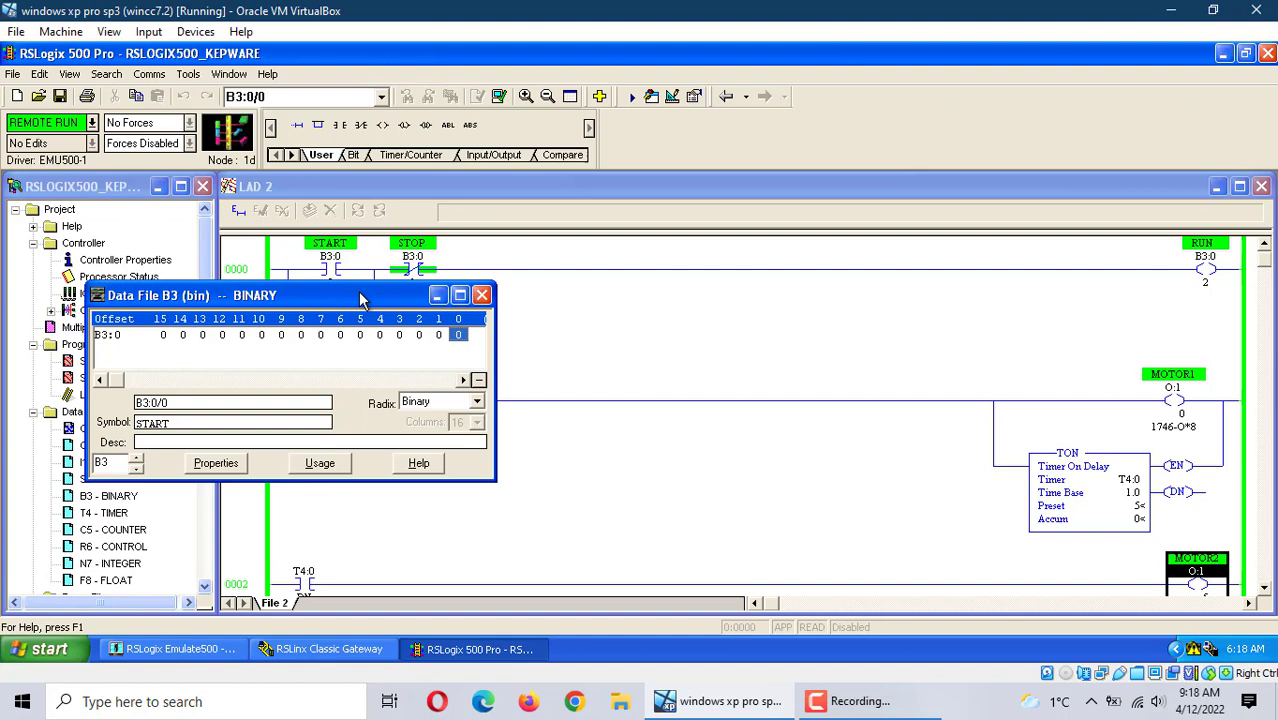
pyautogui.moveTo(362, 299); pyautogui.dragTo(445, 375)
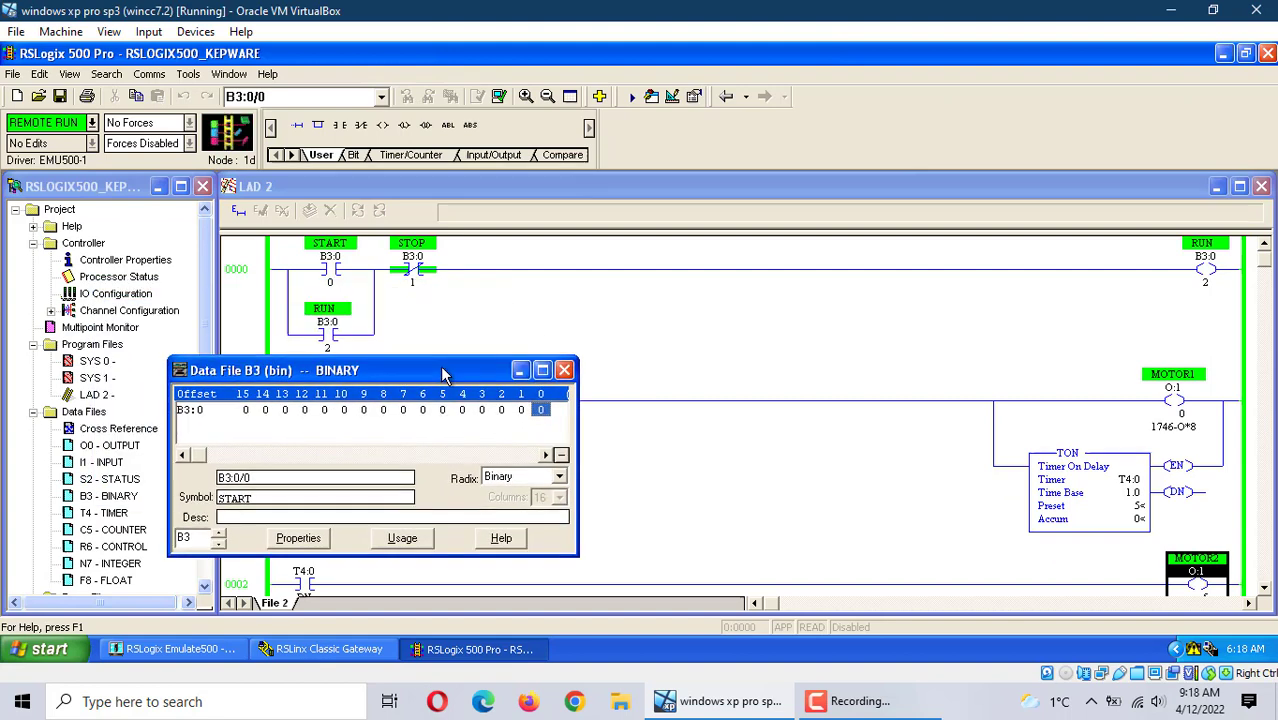
pyautogui.click(520, 372)
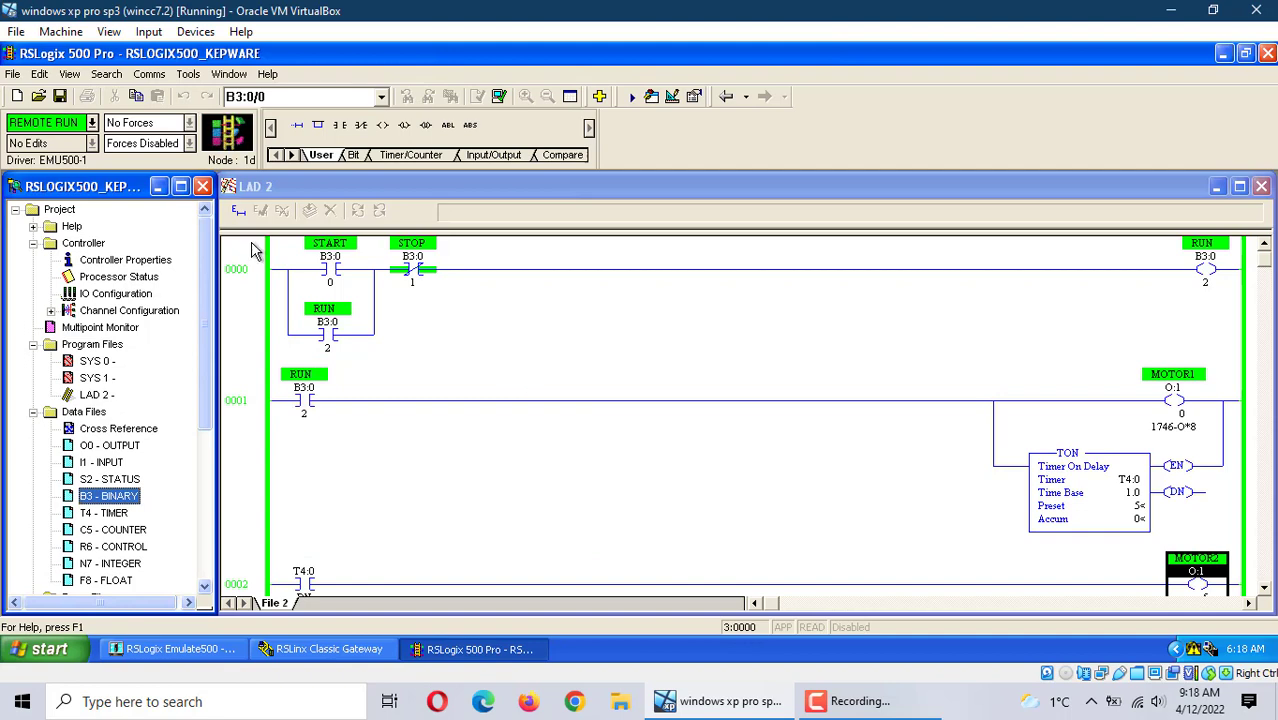
pyautogui.rightClick(327, 281)
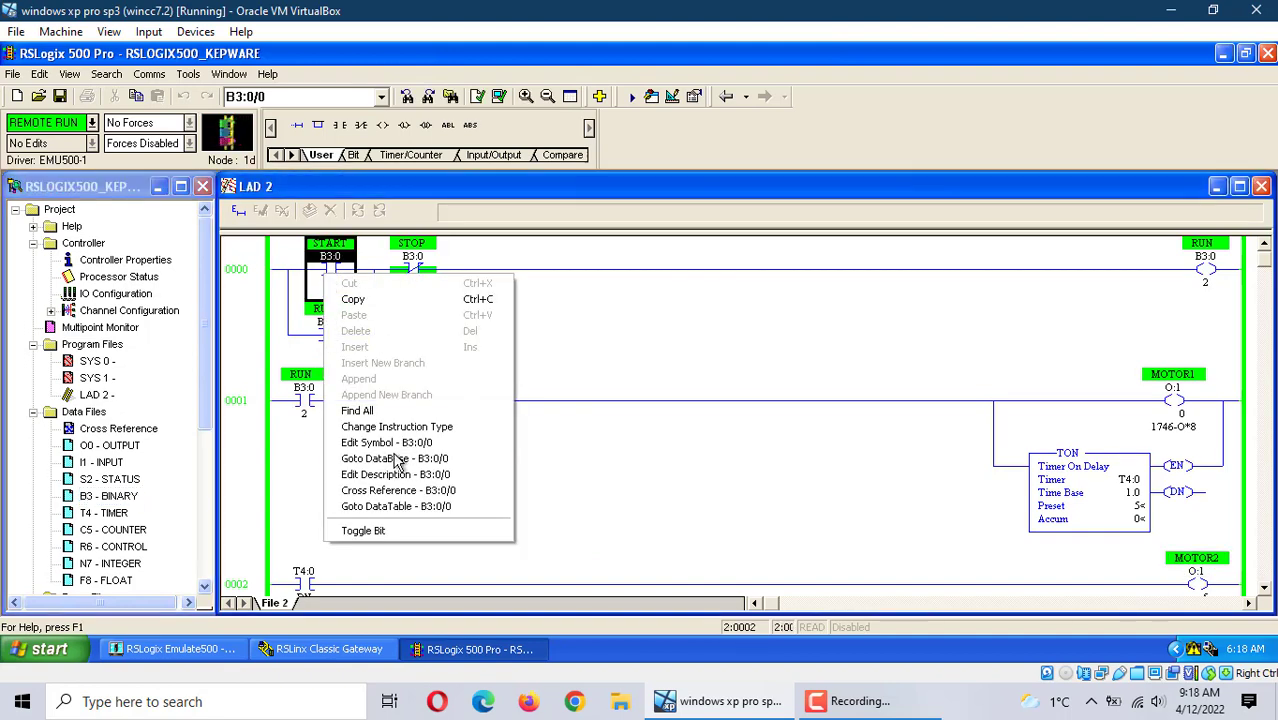
pyautogui.click(378, 531)
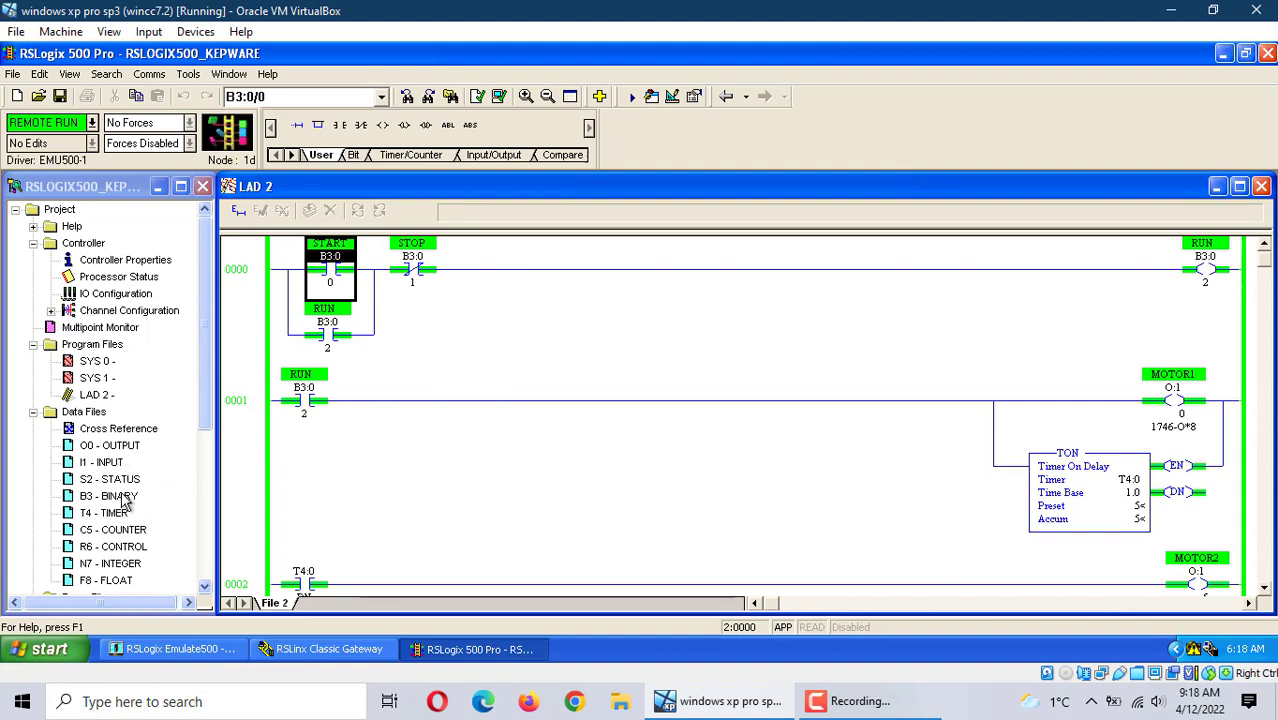
# Reopen the B3 data table and toggle the STOP bit.
pyautogui.doubleClick(108, 496)
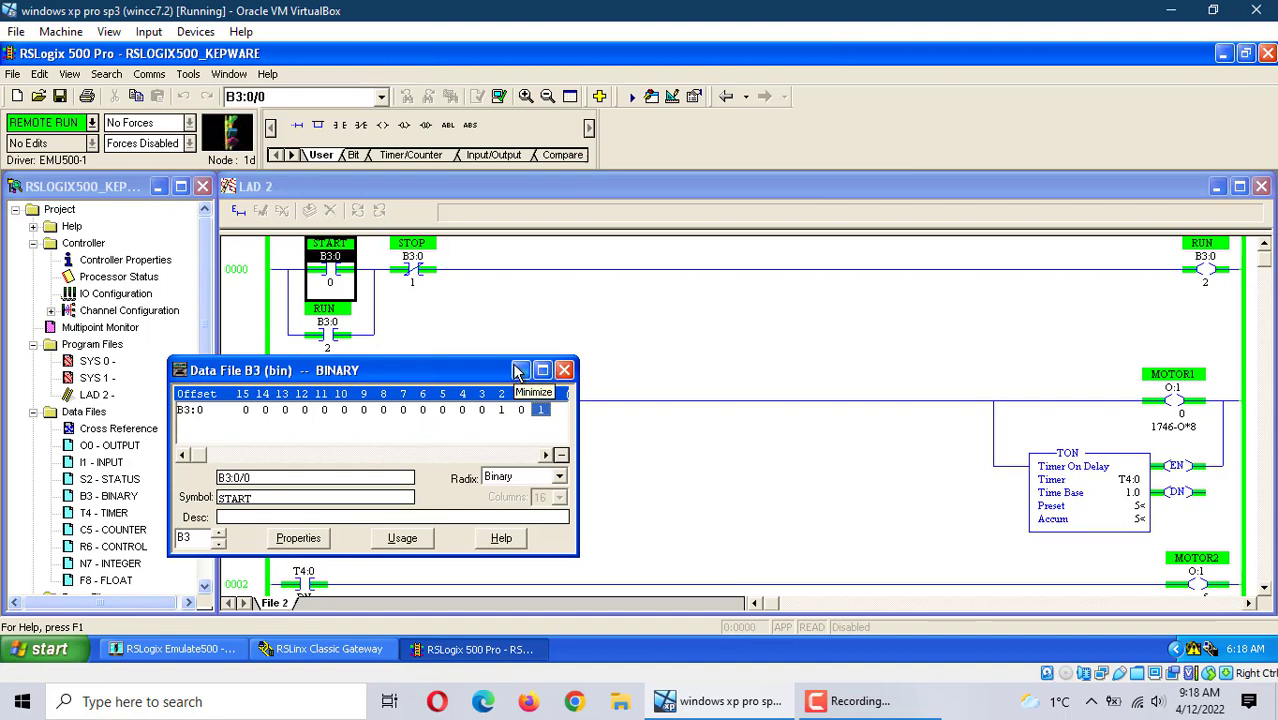
pyautogui.click(413, 278)
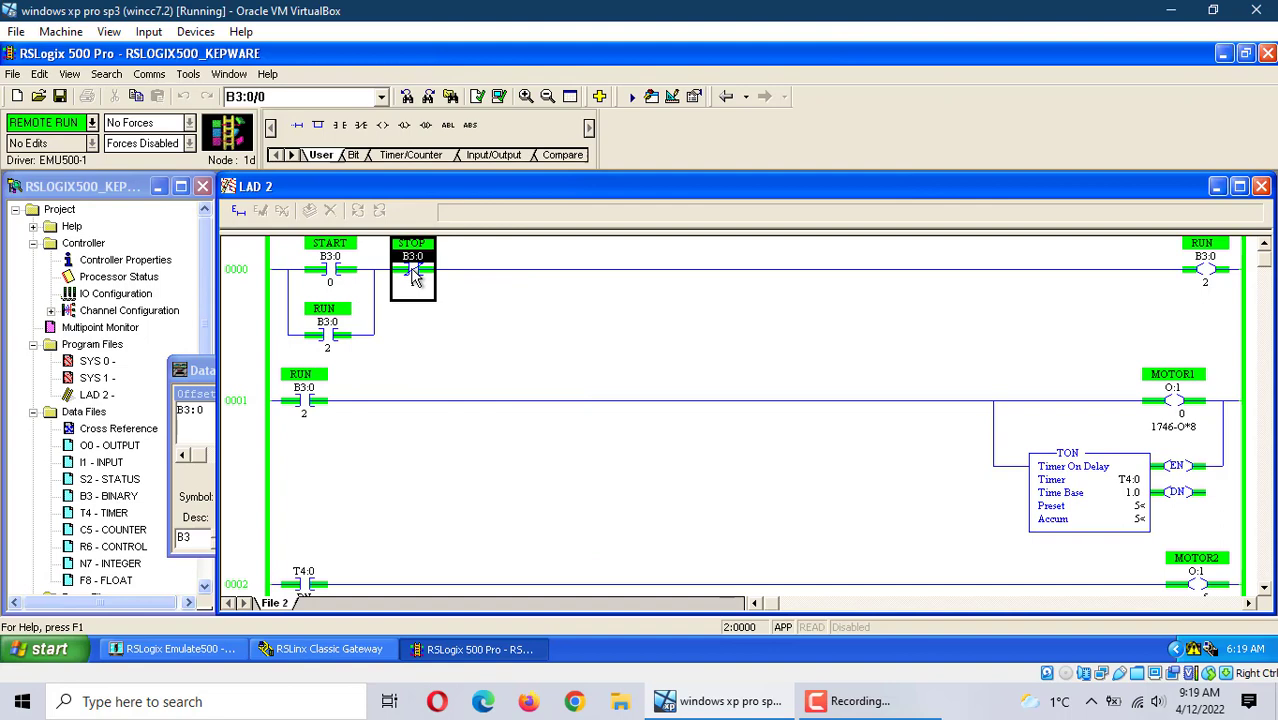
pyautogui.rightClick(415, 278)
pyautogui.click(451, 526)
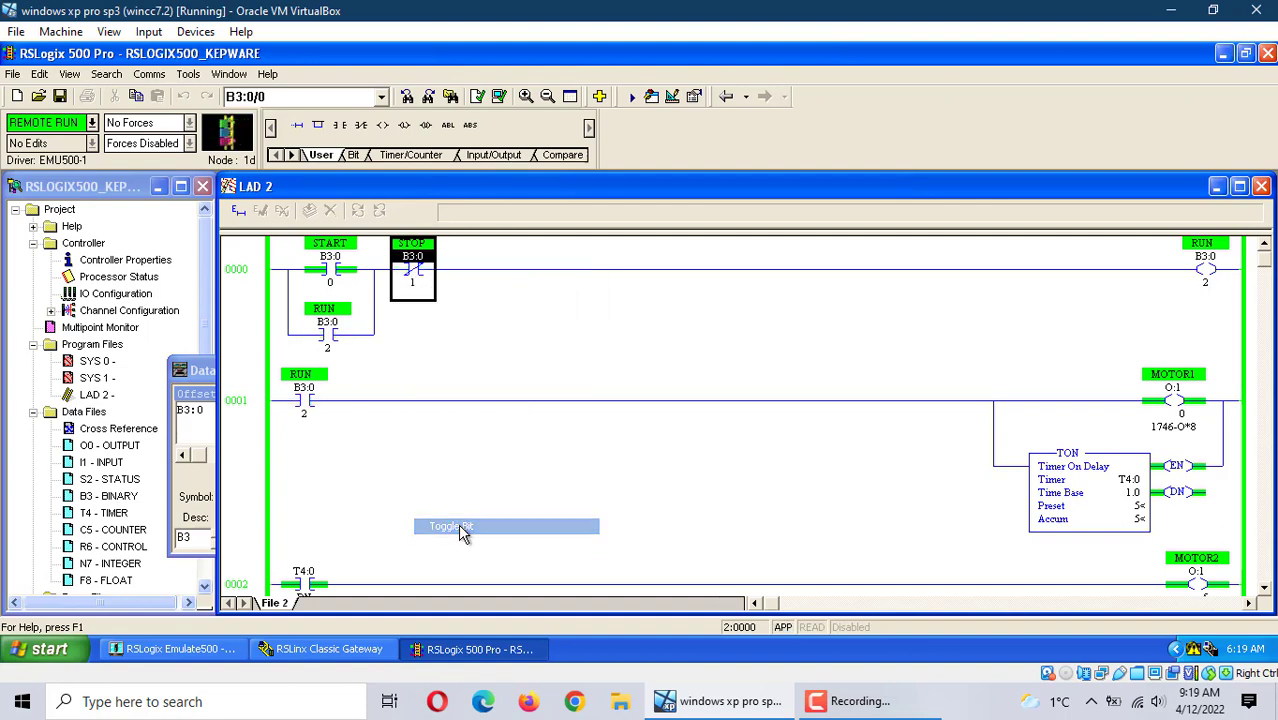
pyautogui.click(180, 370)
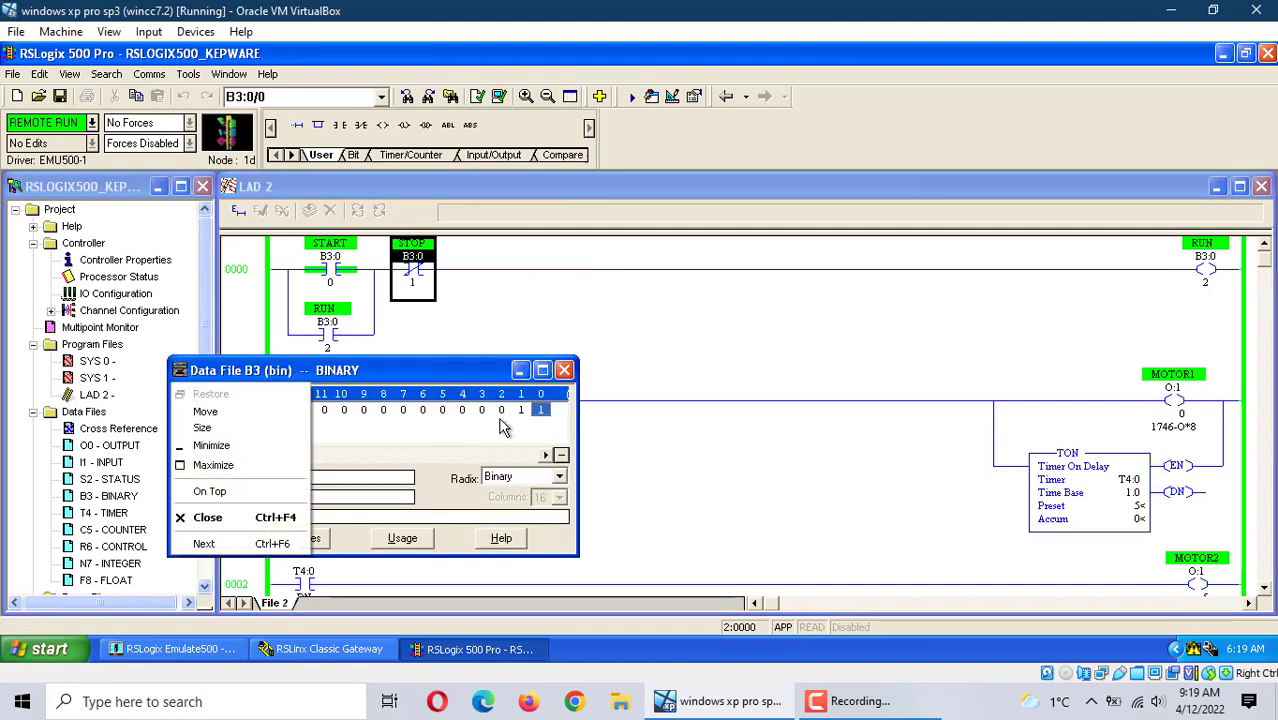
pyautogui.click(435, 370)
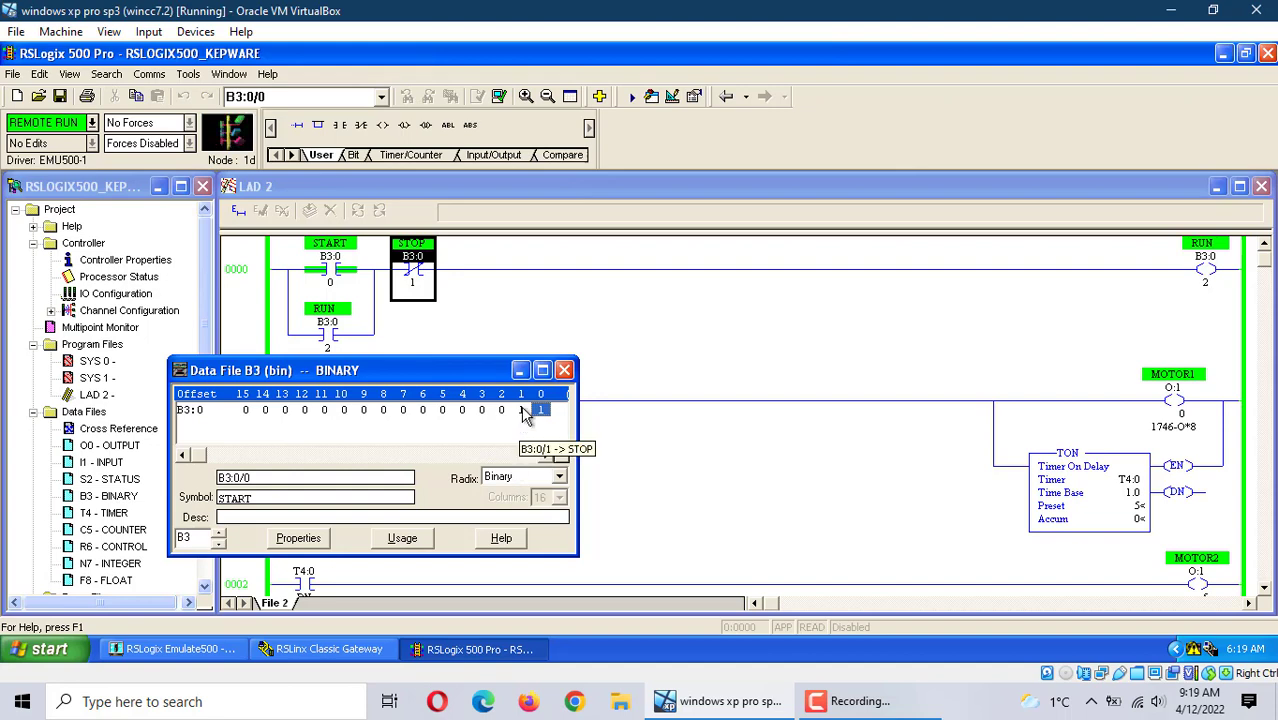
# Toggle START and STOP again so both read 0, then close the B3 table.
pyautogui.click(330, 270)
pyautogui.rightClick(330, 270)
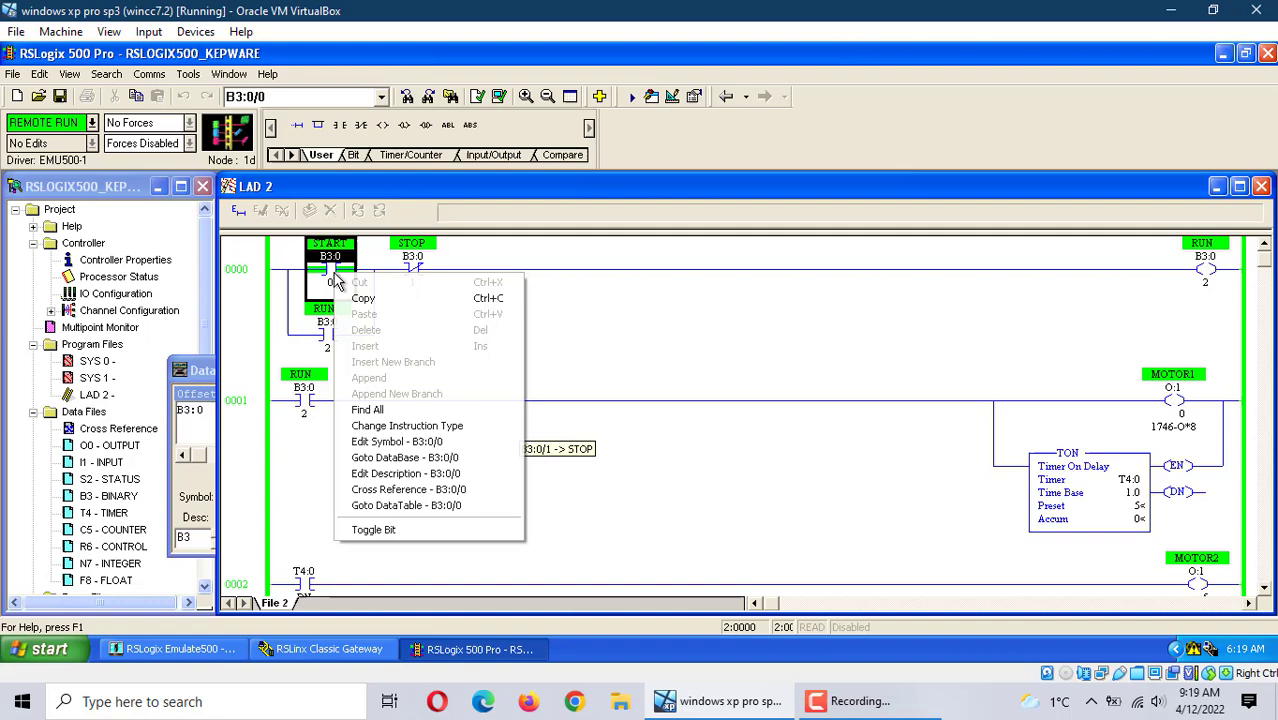
pyautogui.click(373, 529)
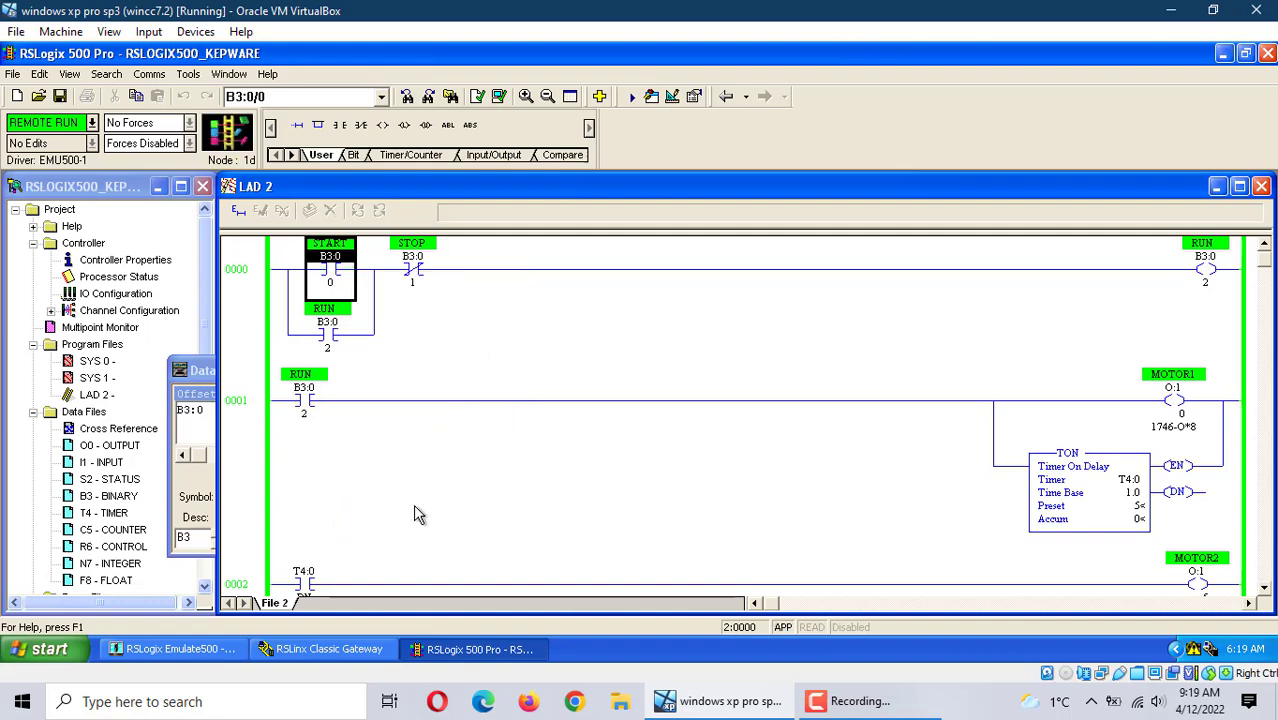
pyautogui.rightClick(413, 280)
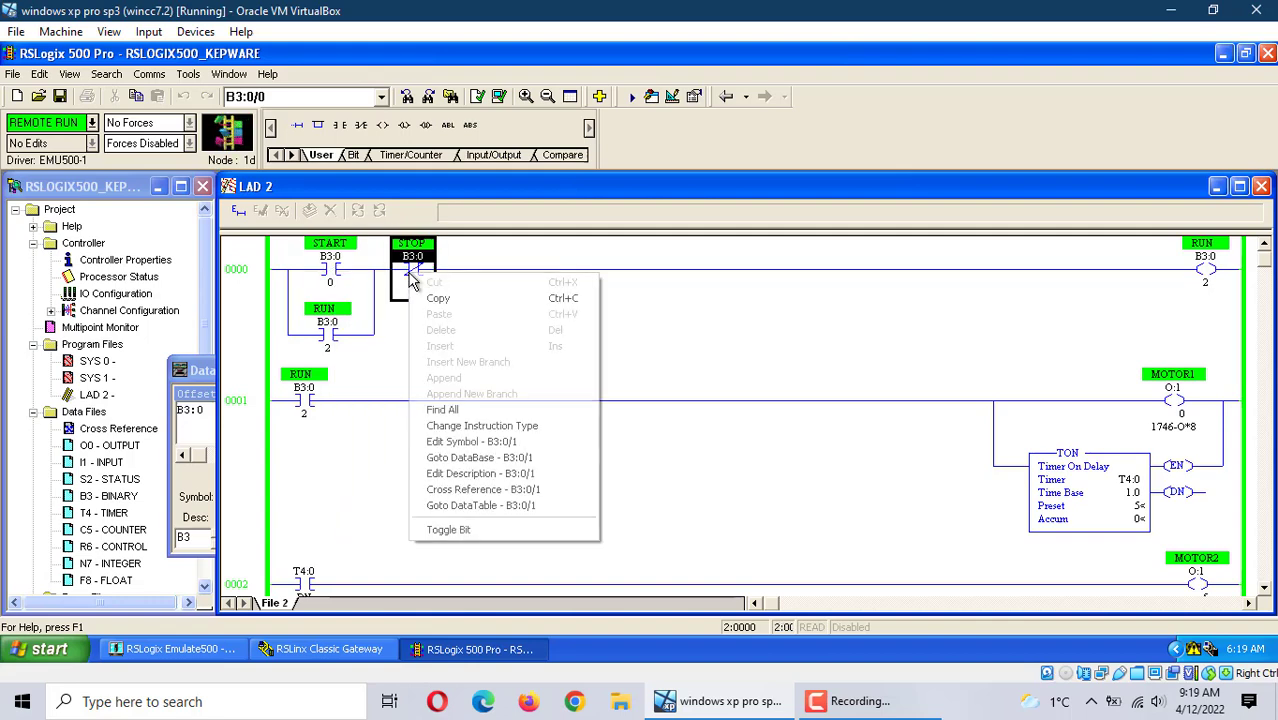
pyautogui.click(463, 532)
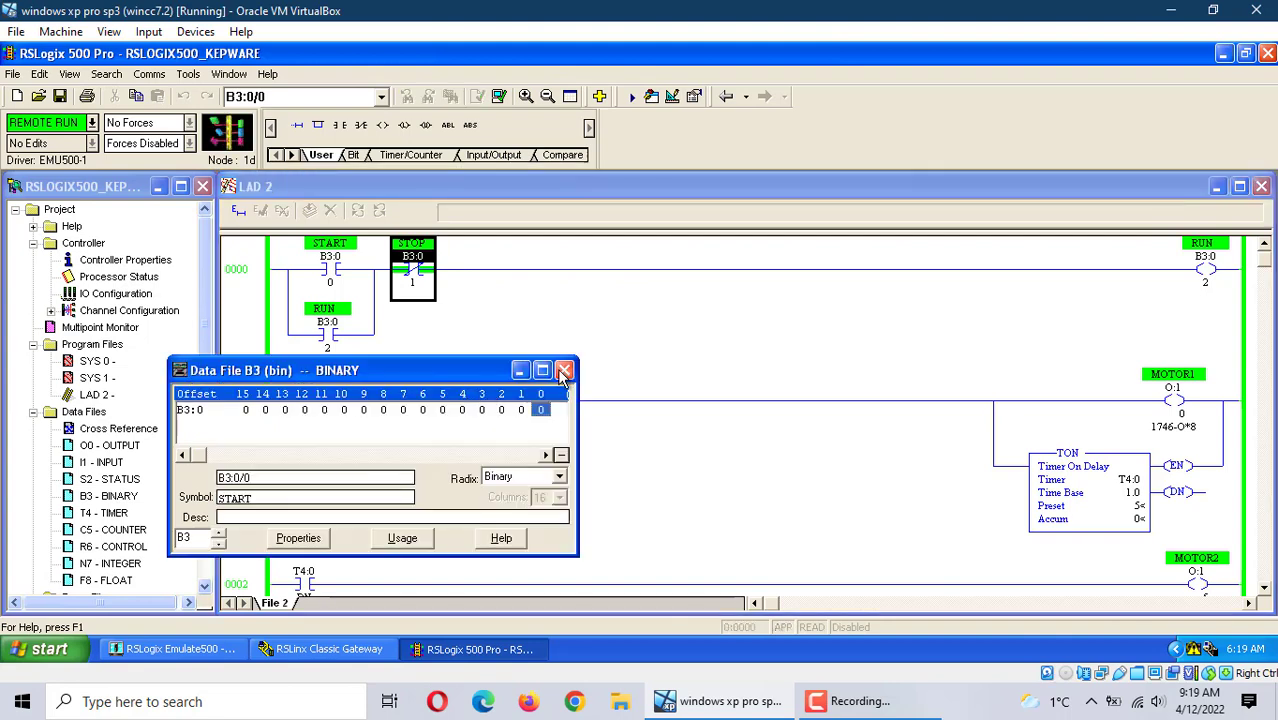
pyautogui.click(563, 374)
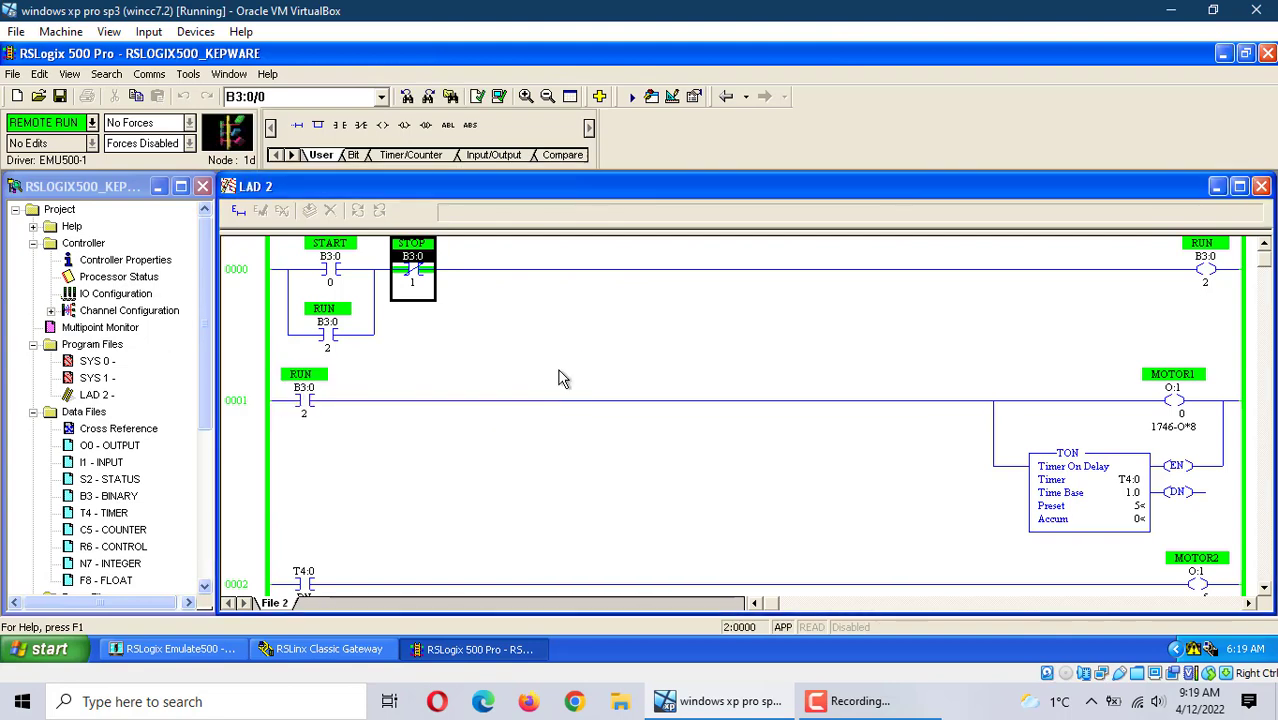
# Launch RSLinx Classic and select rslogix500_kepware in DDE/OPC Topic Configuration.
pyautogui.click(1224, 54)
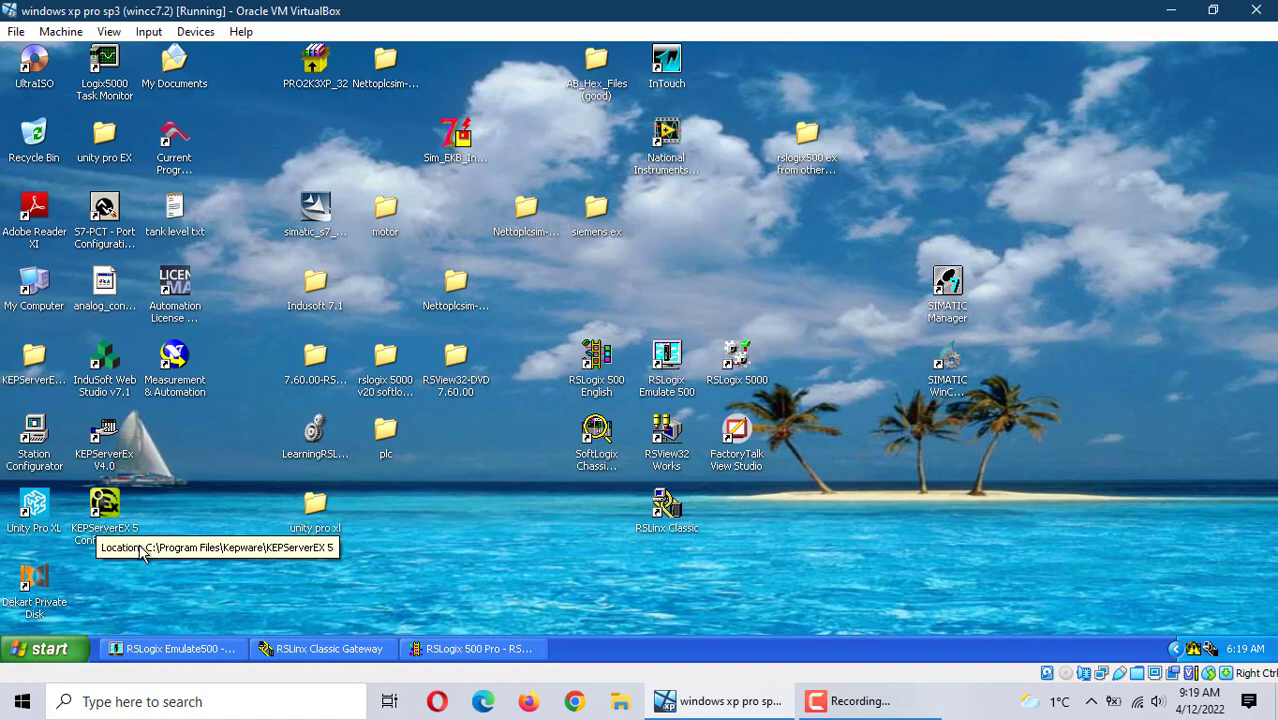
pyautogui.doubleClick(667, 510)
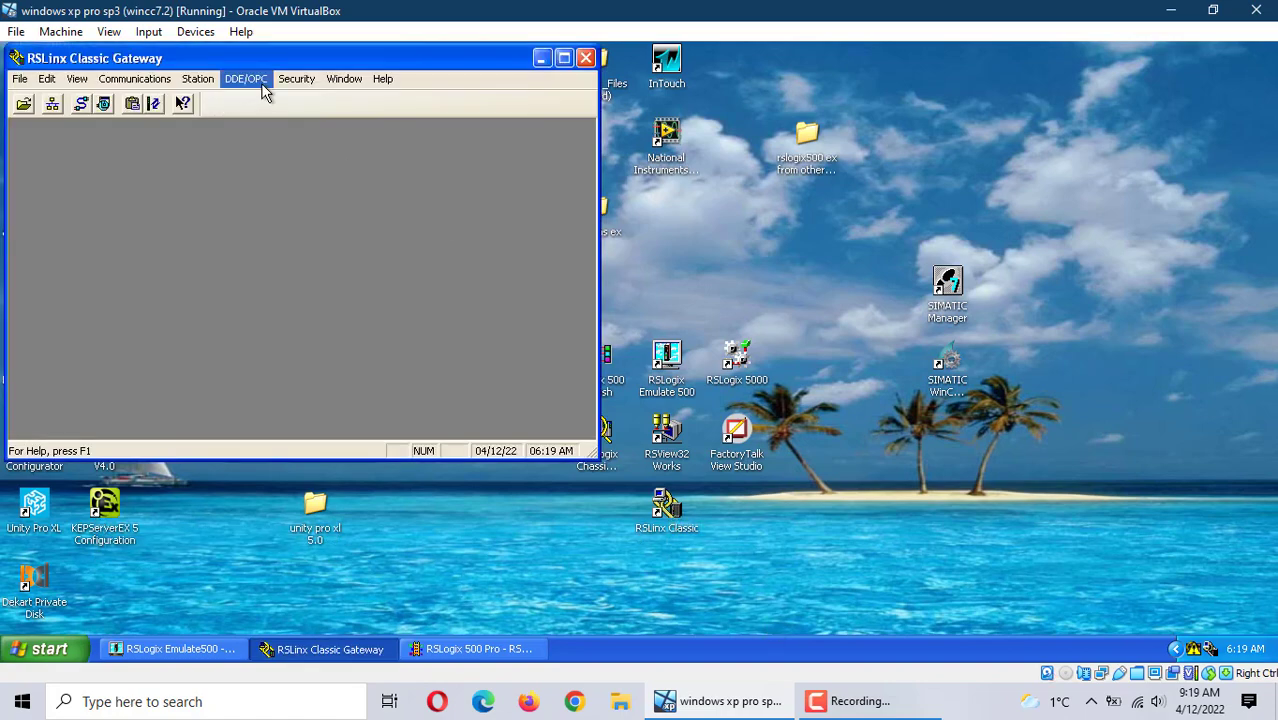
pyautogui.click(246, 79)
pyautogui.click(286, 98)
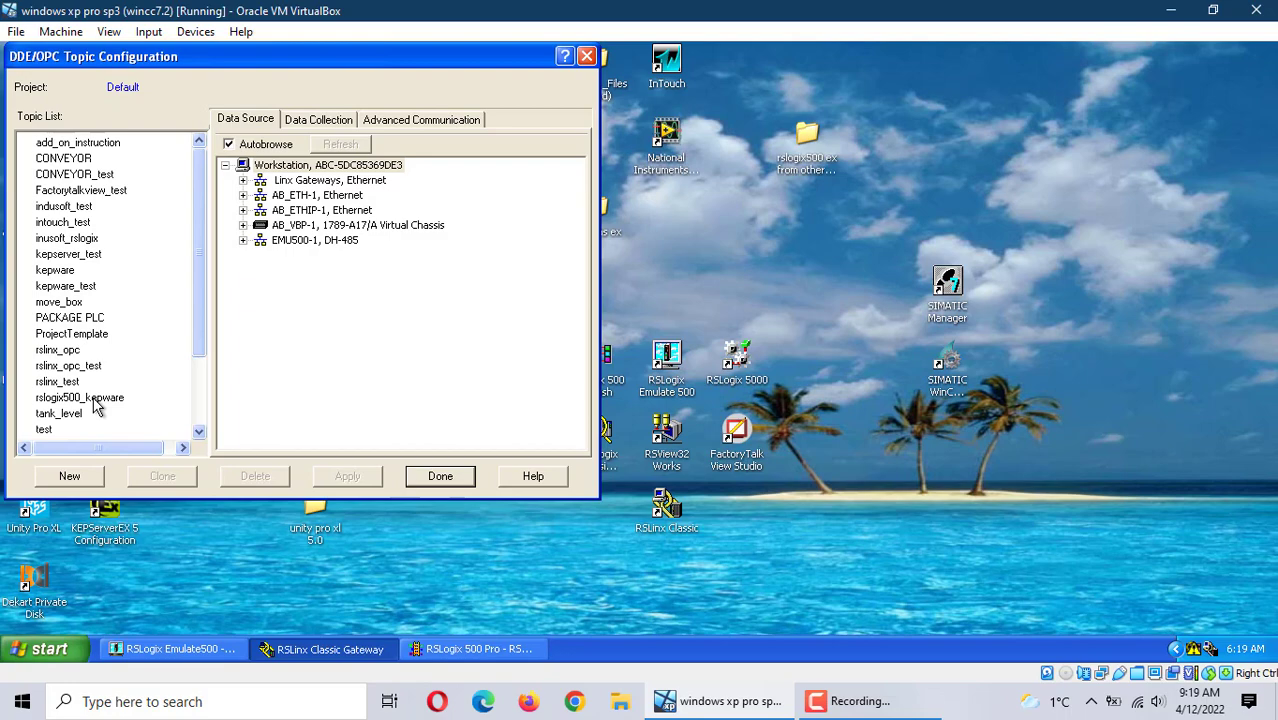
pyautogui.click(79, 397)
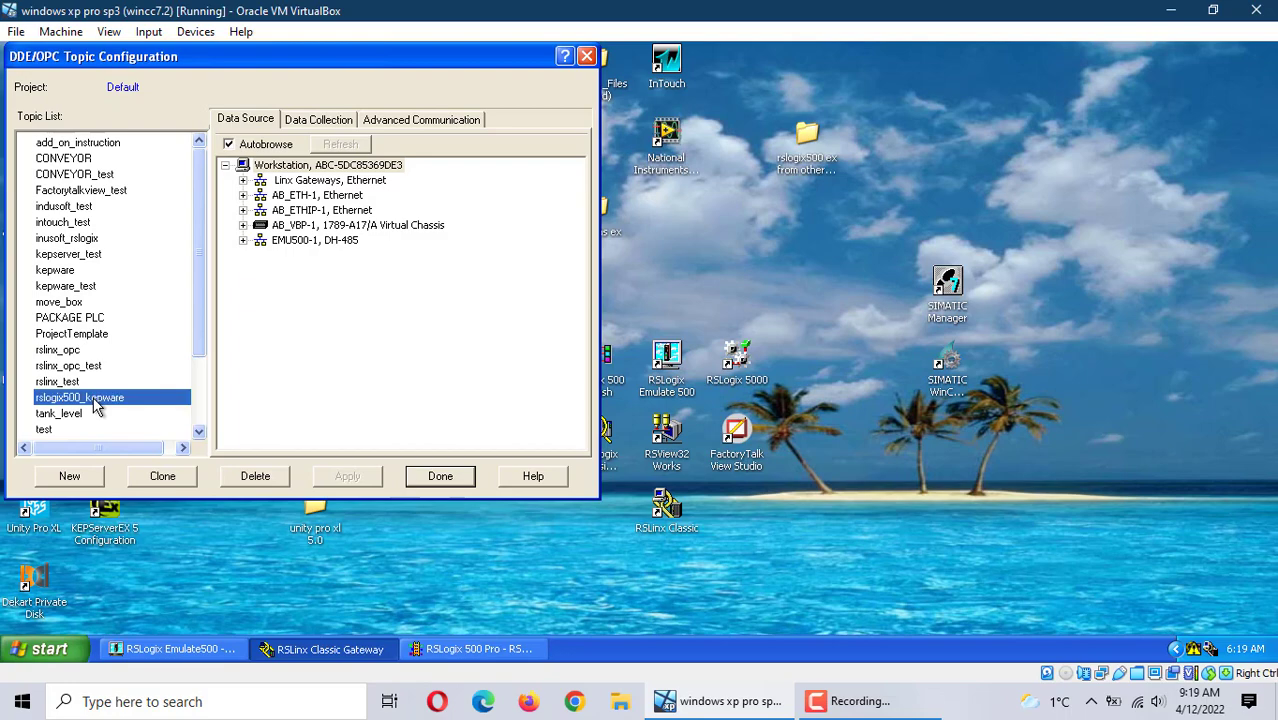
# Set the topic's data source to 01 SLC-5/05 on EMU500-1 and apply it.
pyautogui.click(268, 650)
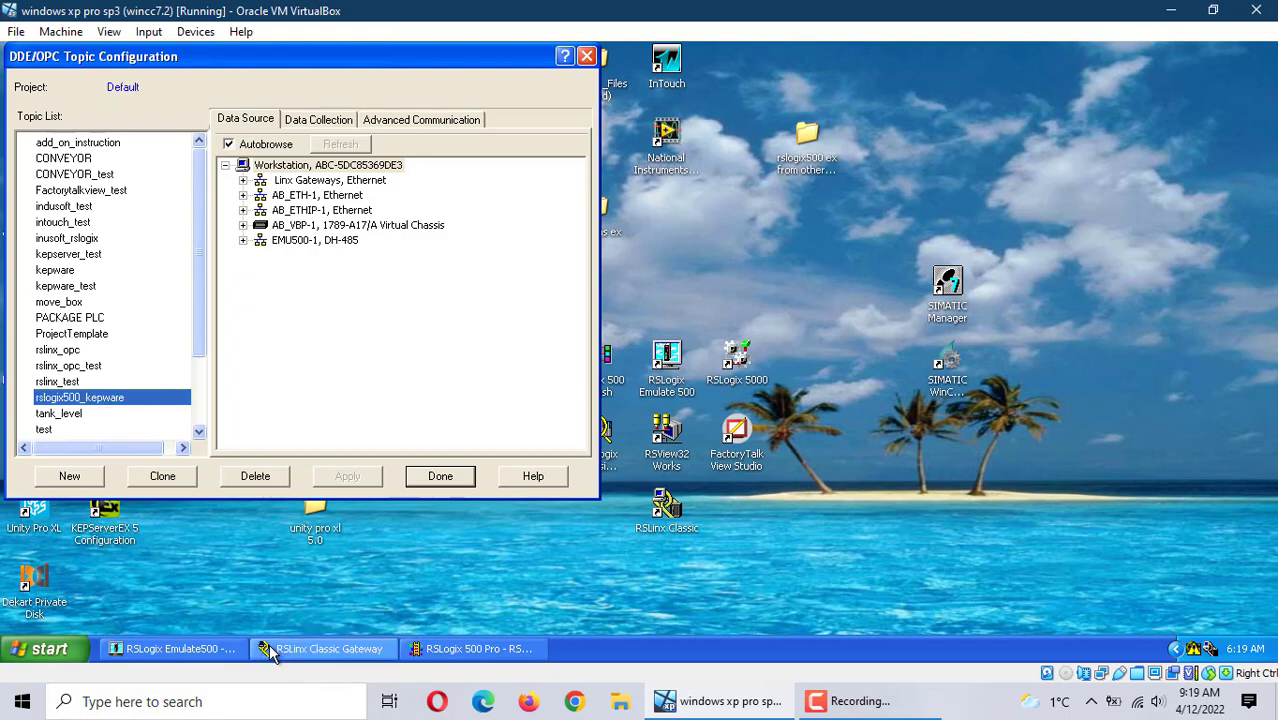
pyautogui.click(470, 649)
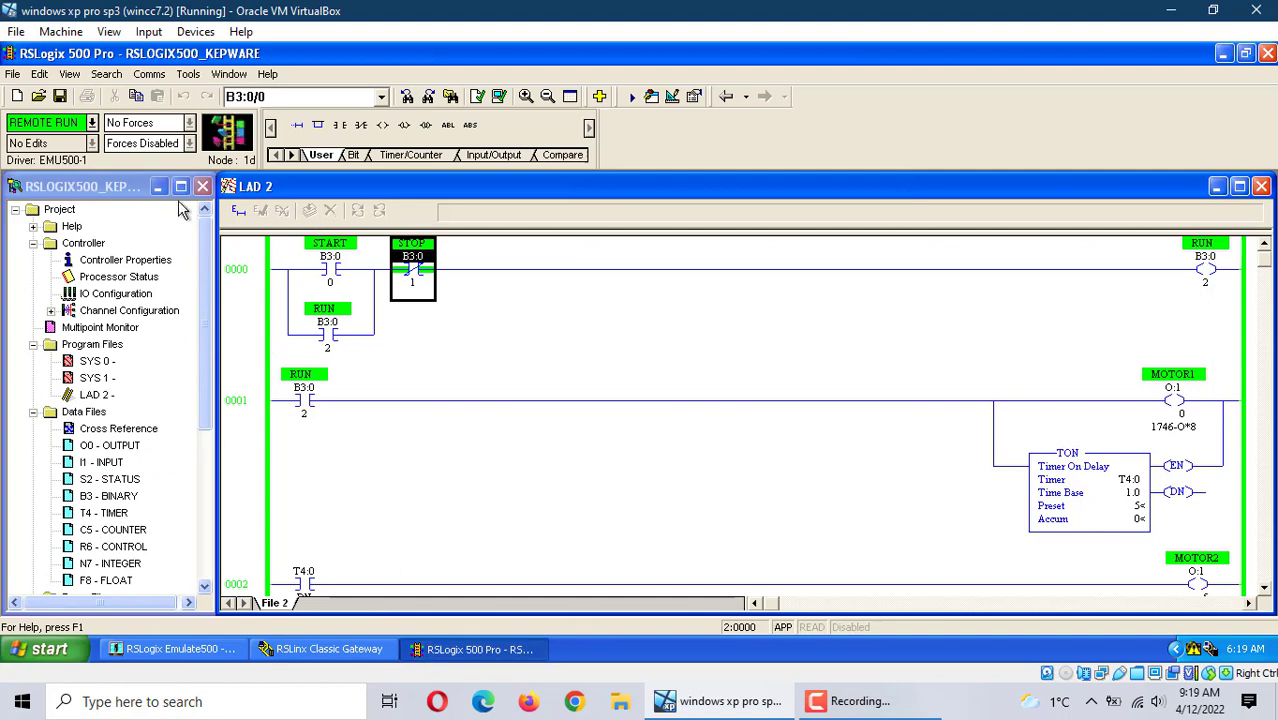
pyautogui.click(330, 649)
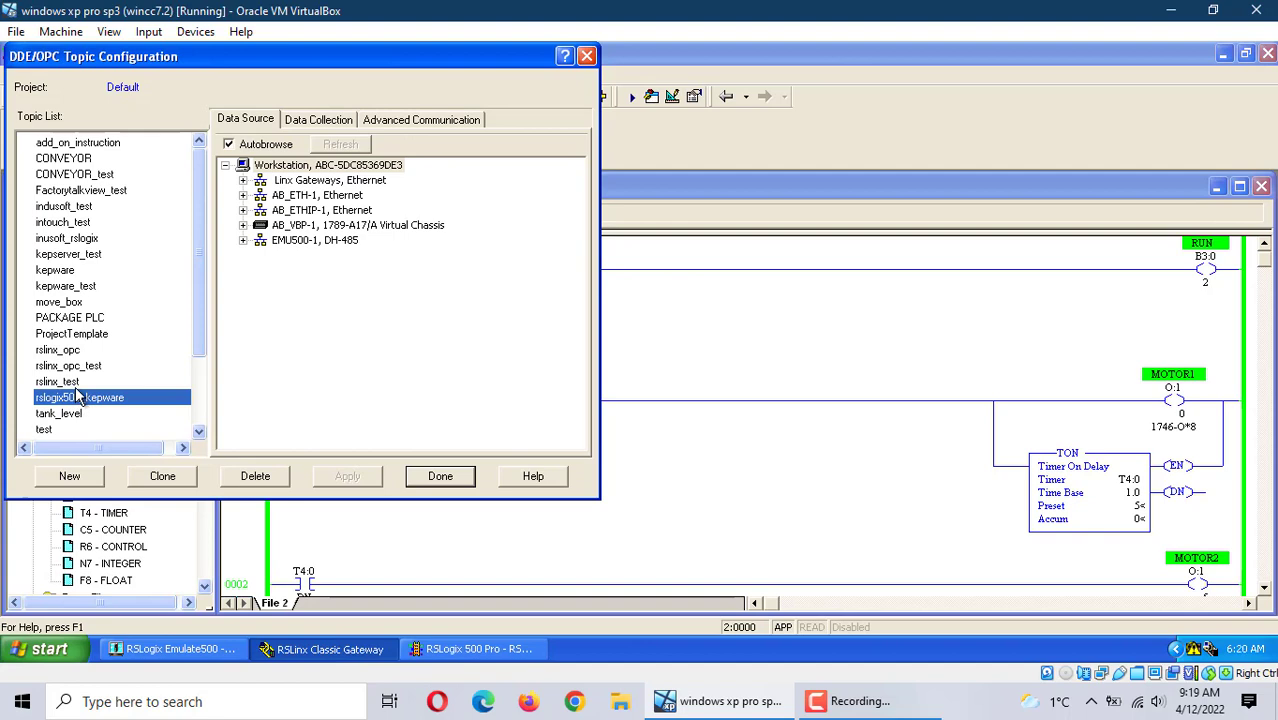
pyautogui.click(243, 240)
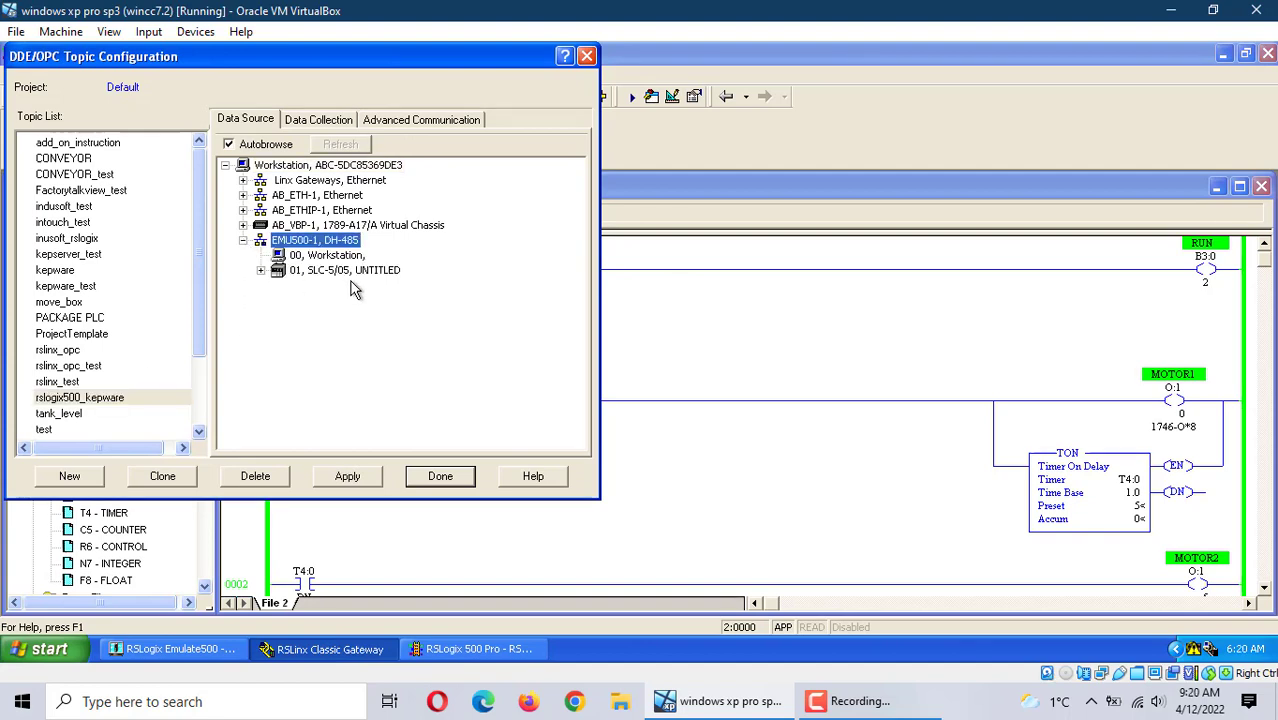
pyautogui.click(340, 270)
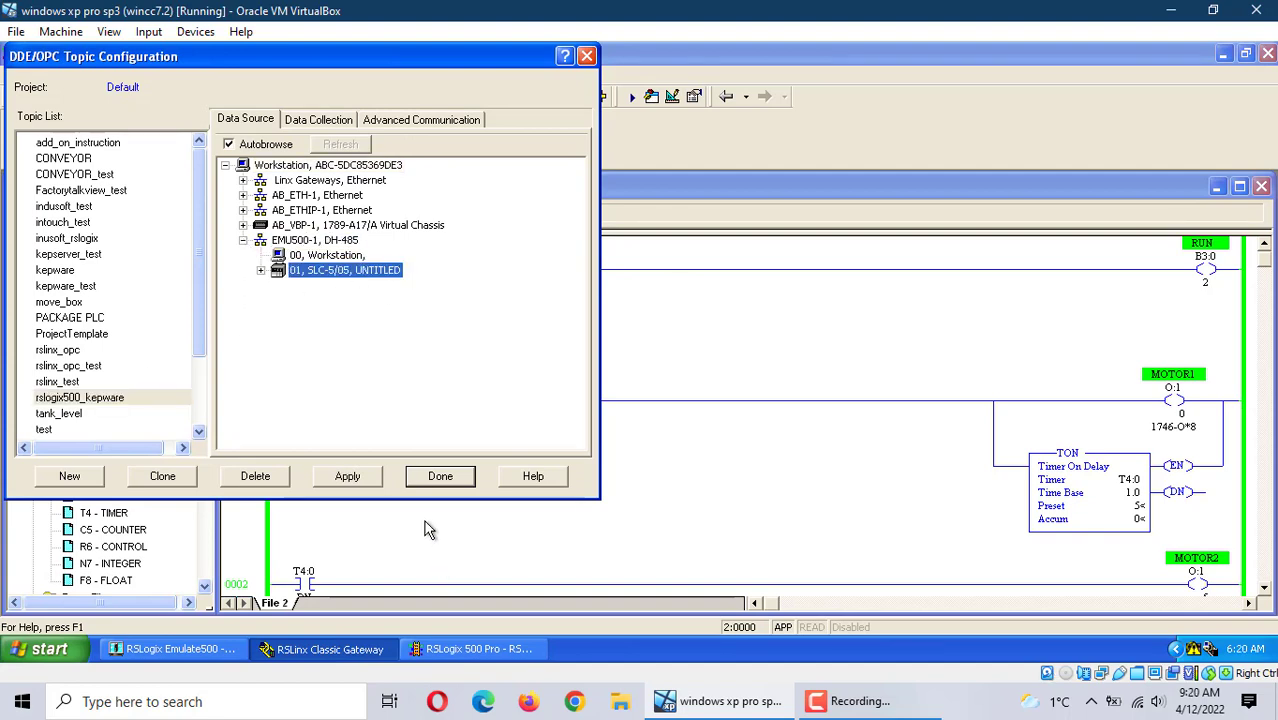
pyautogui.click(346, 476)
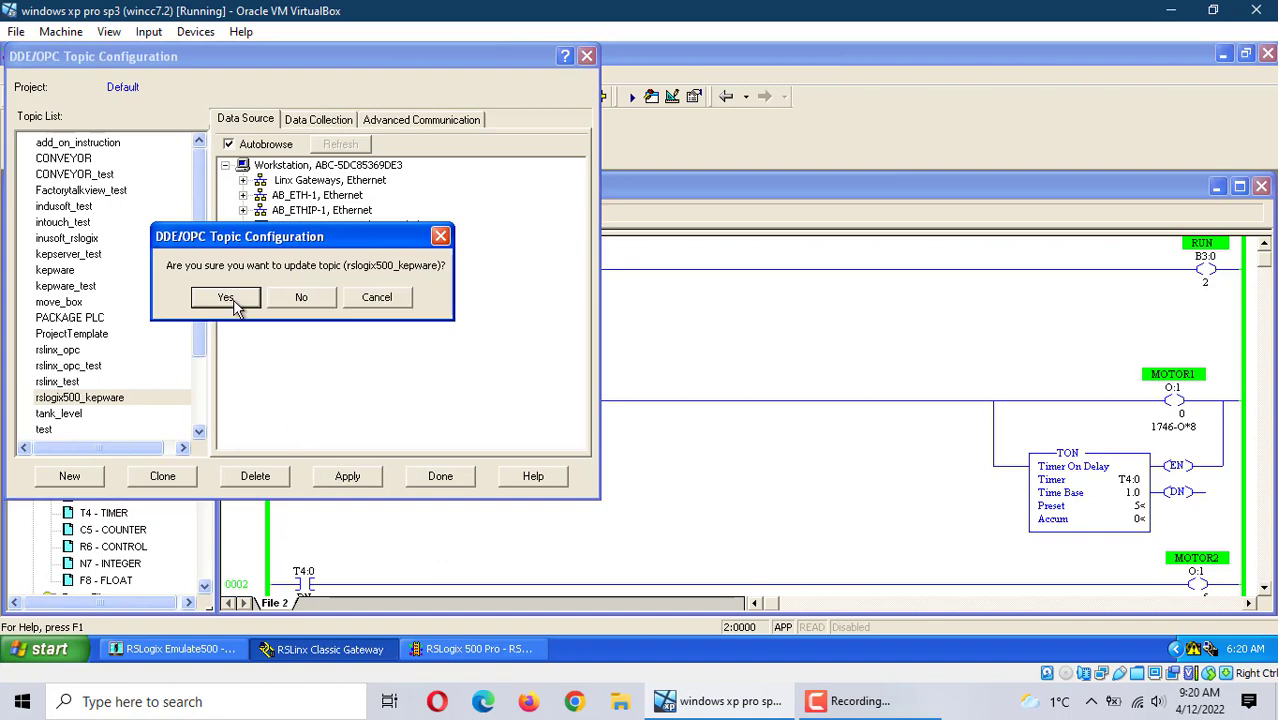
pyautogui.click(237, 297)
pyautogui.click(440, 476)
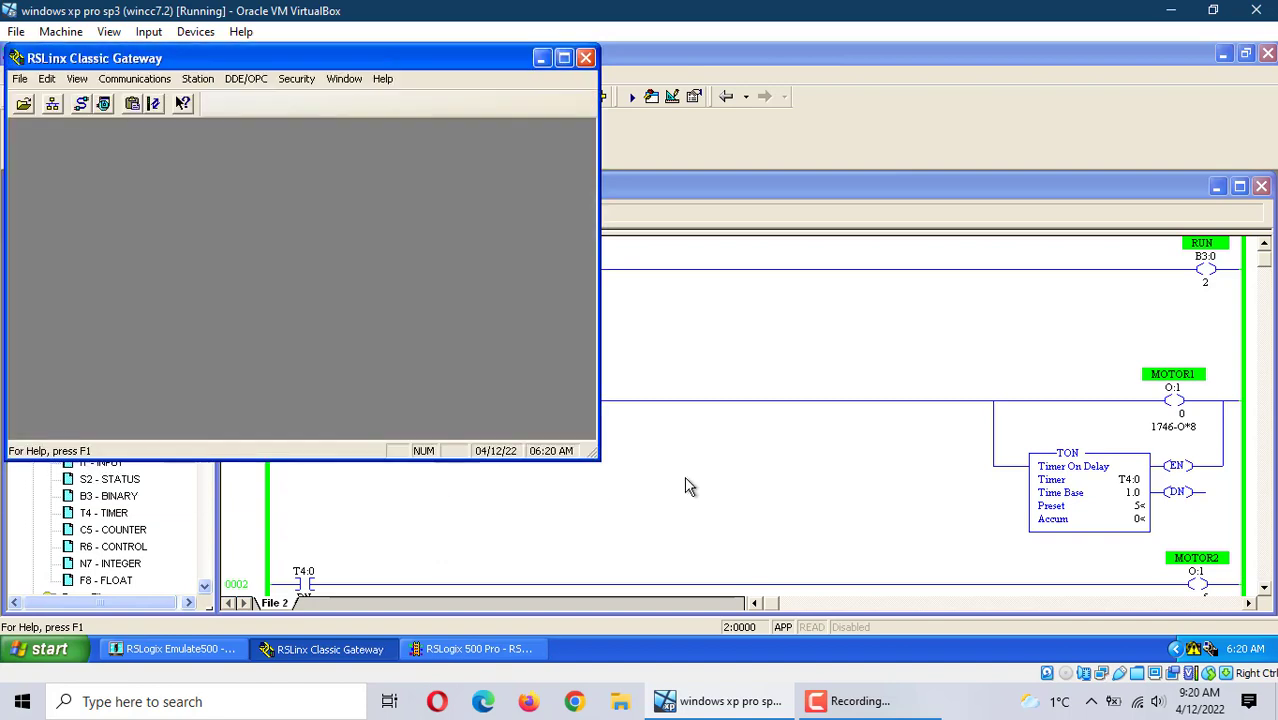
# Close RSLinx, minimize RSLogix, and launch KEPServerEX Configuration.
pyautogui.click(586, 58)
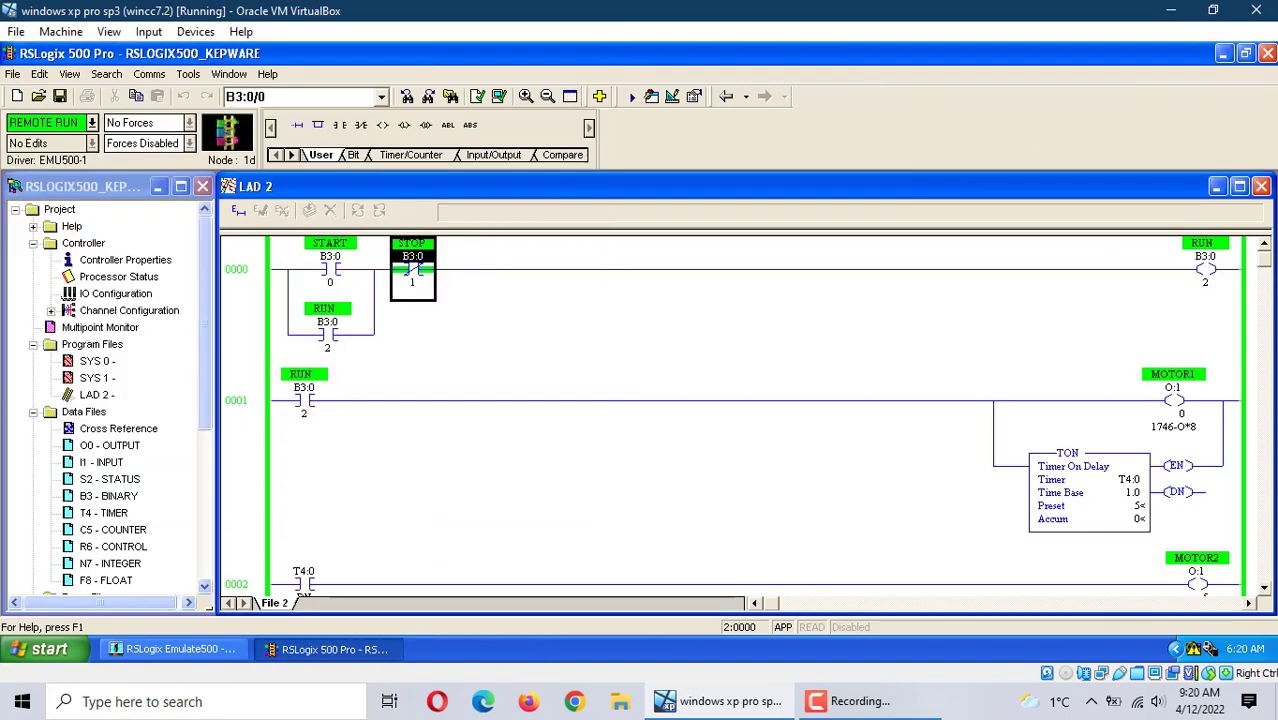
pyautogui.click(1223, 54)
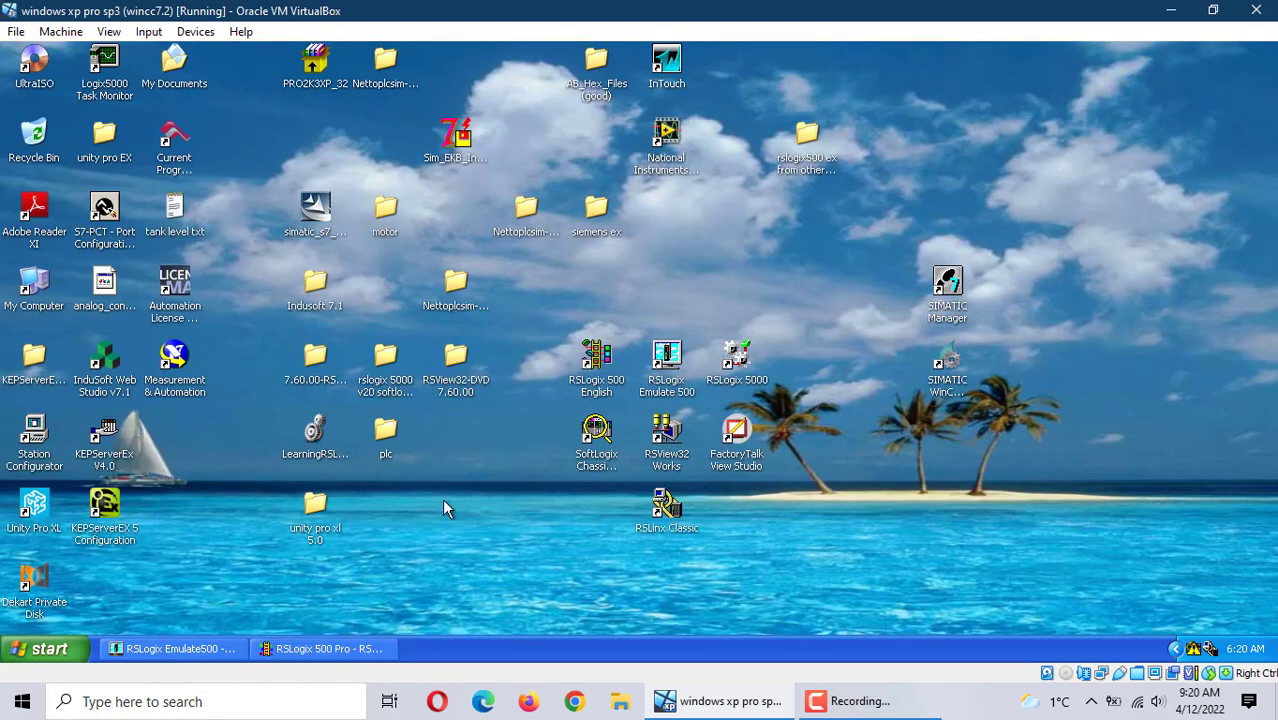
pyautogui.doubleClick(105, 510)
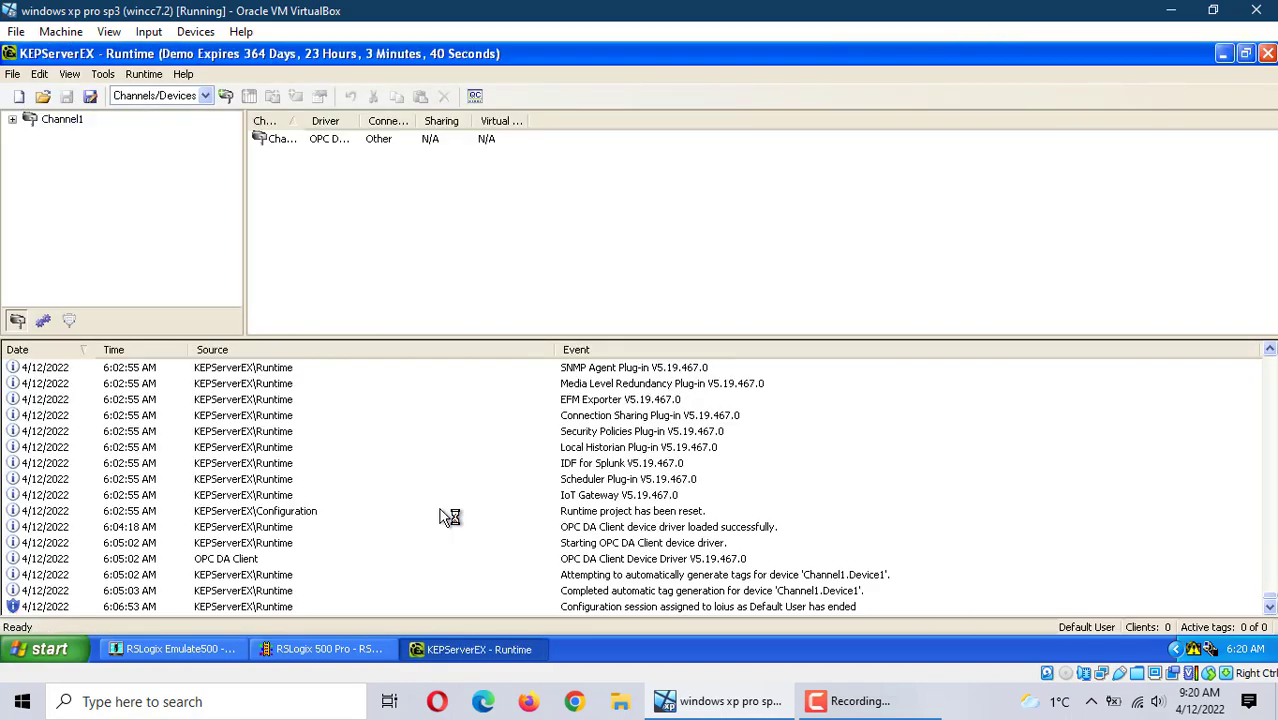
# Replace the runtime project with a new empty one and start adding a channel.
pyautogui.click(16, 96)
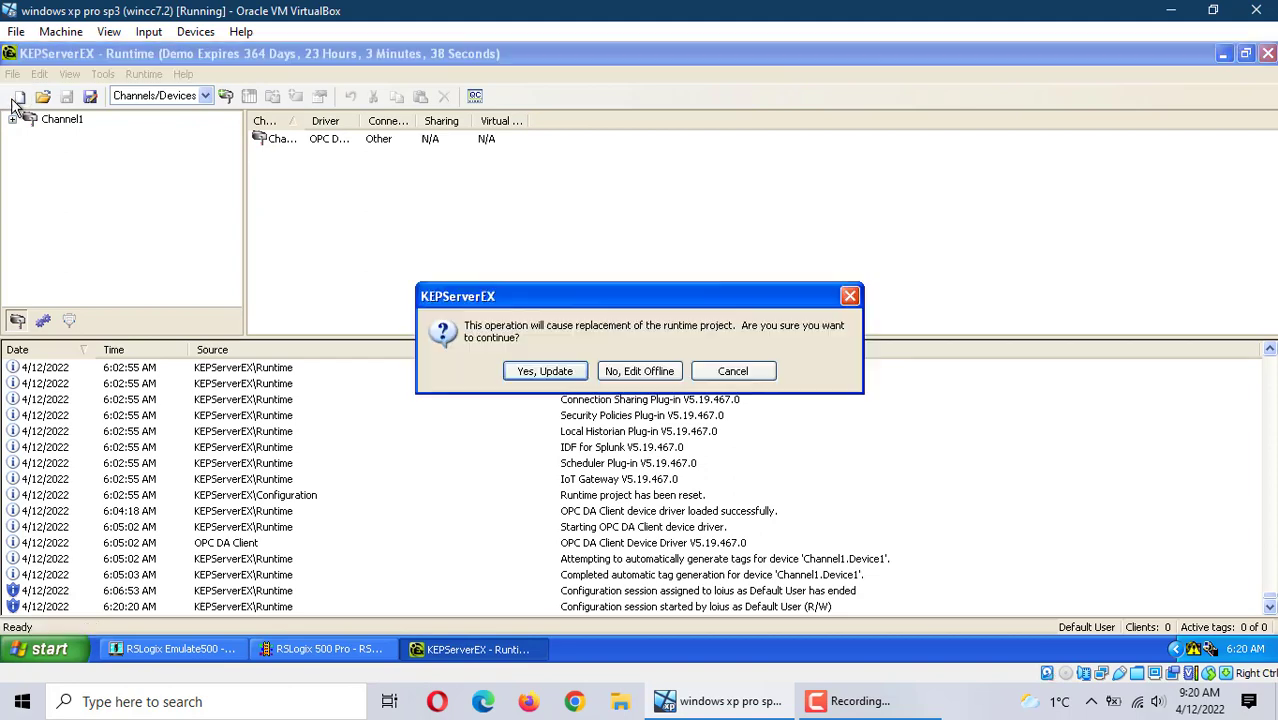
pyautogui.click(544, 371)
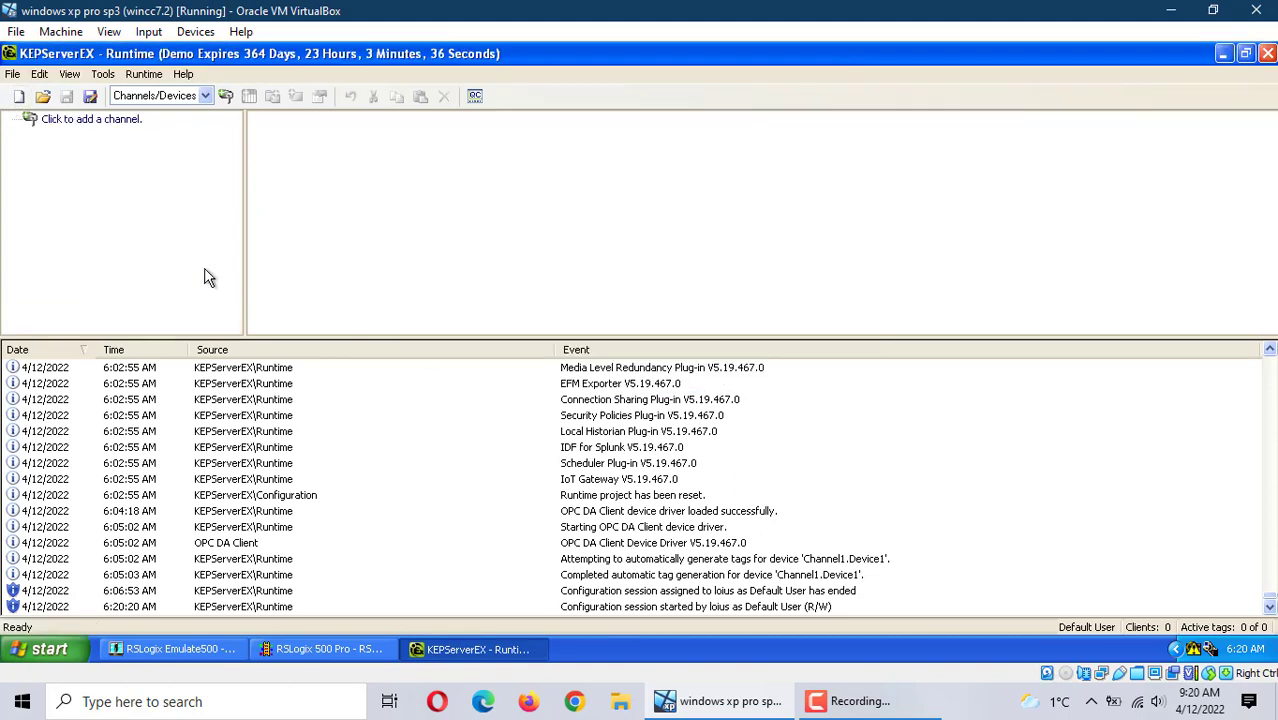
pyautogui.click(90, 119)
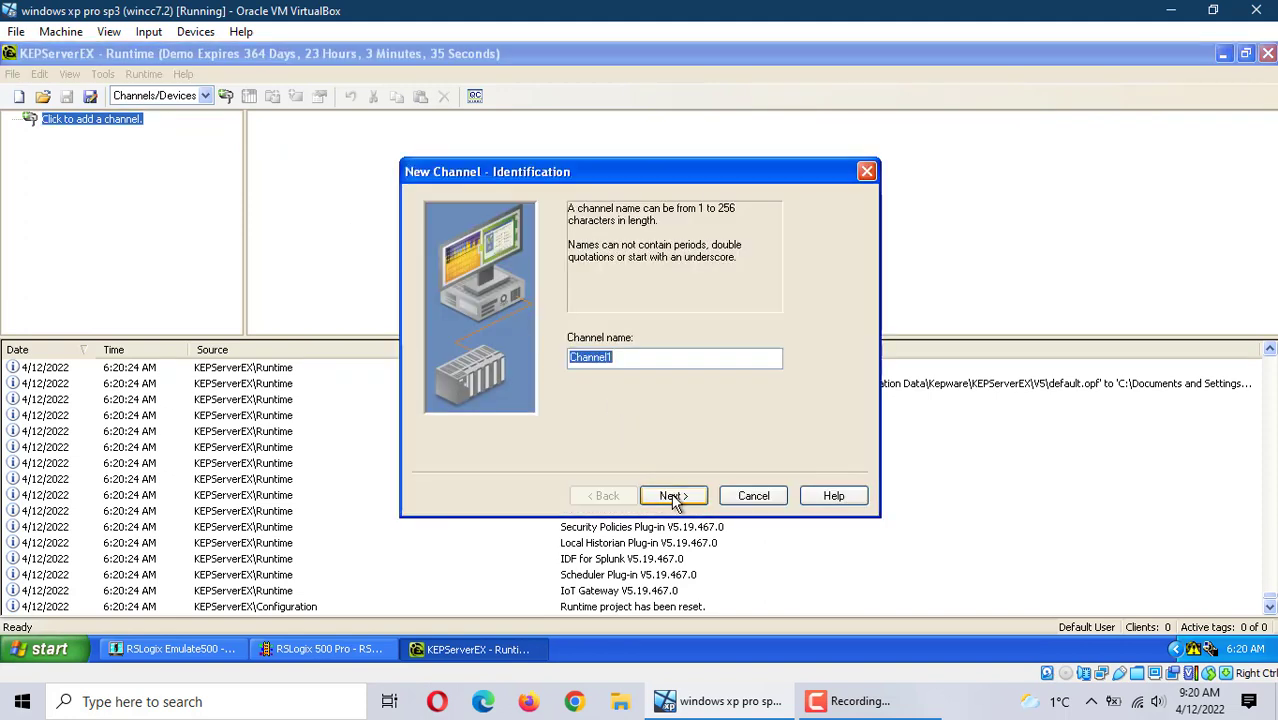
# Name the channel Channel1 with the OPC DA Client driver and default write optimization.
pyautogui.click(673, 496)
pyautogui.click(807, 358)
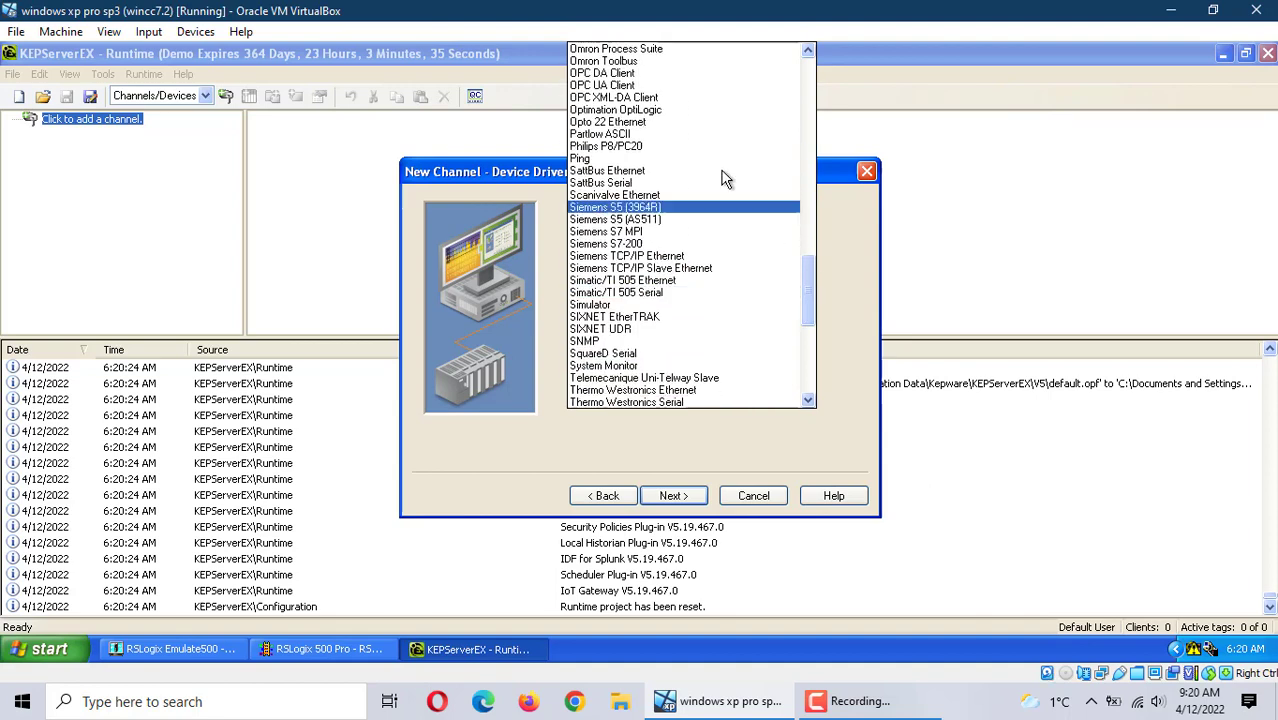
pyautogui.click(640, 73)
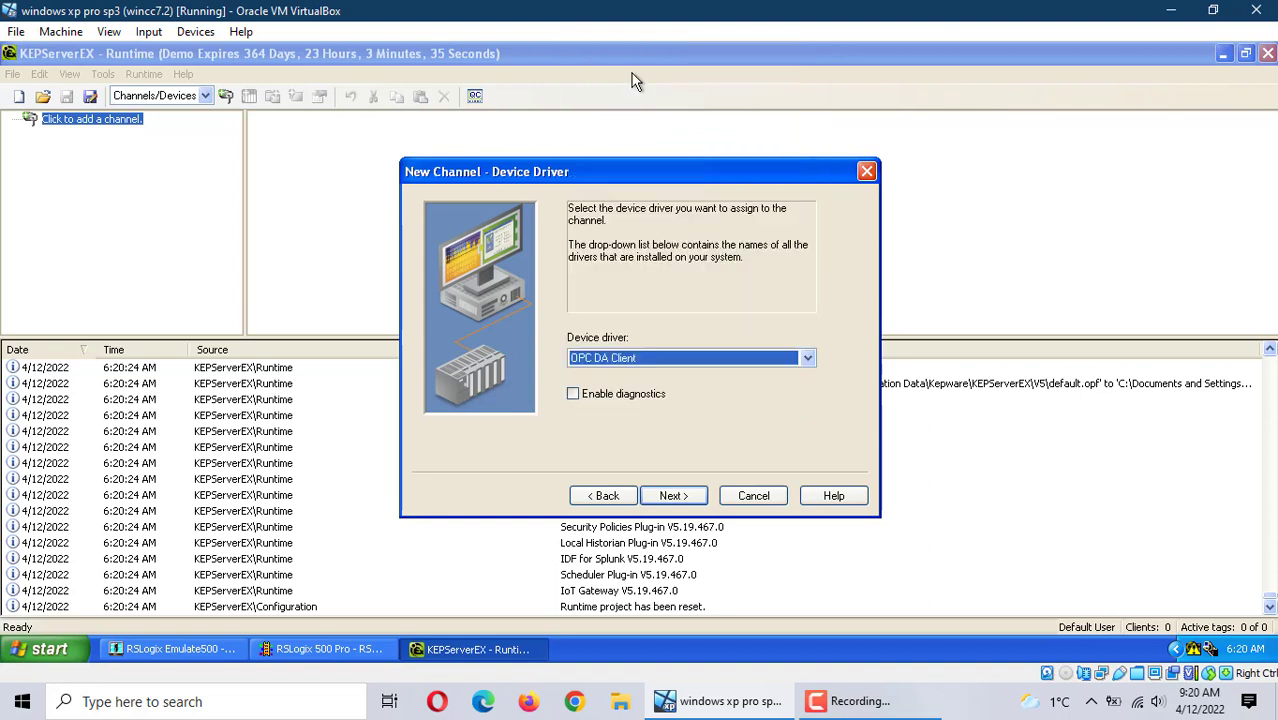
pyautogui.click(672, 496)
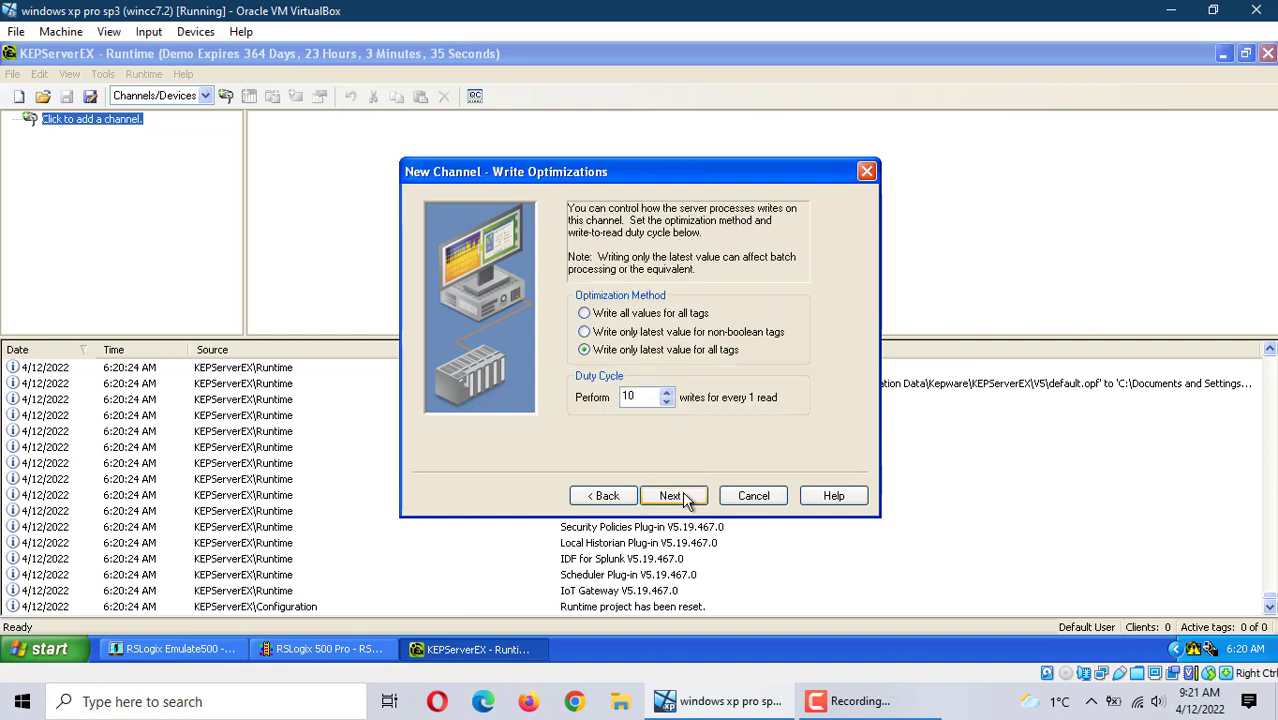
pyautogui.click(672, 496)
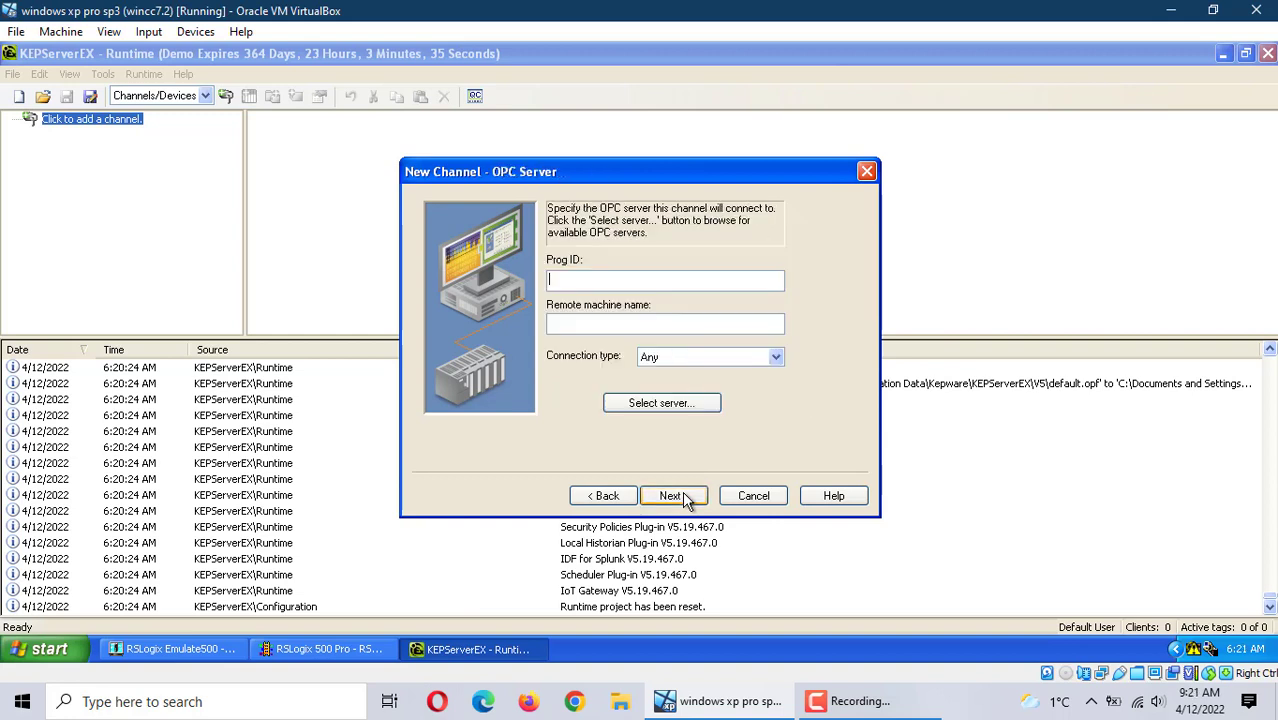
# Connect Channel1 to RSLinx OPC Server on the local machine with default retry intervals.
pyautogui.click(661, 403)
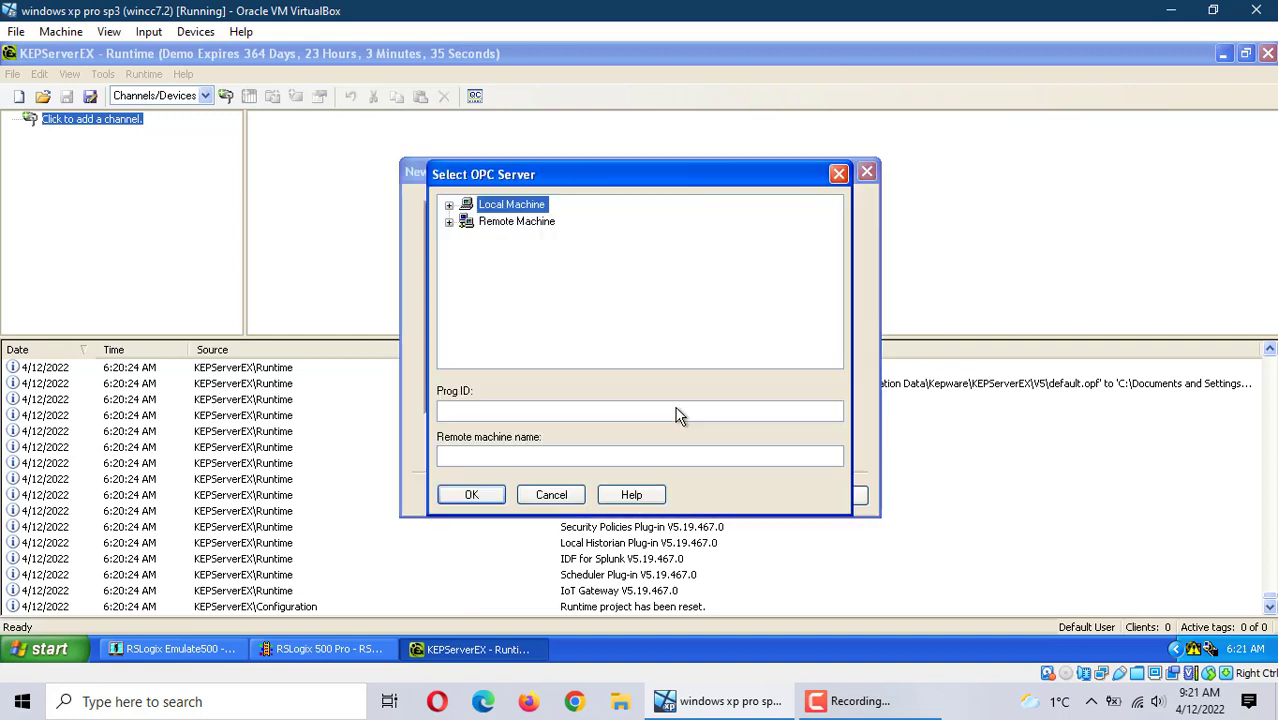
pyautogui.click(450, 205)
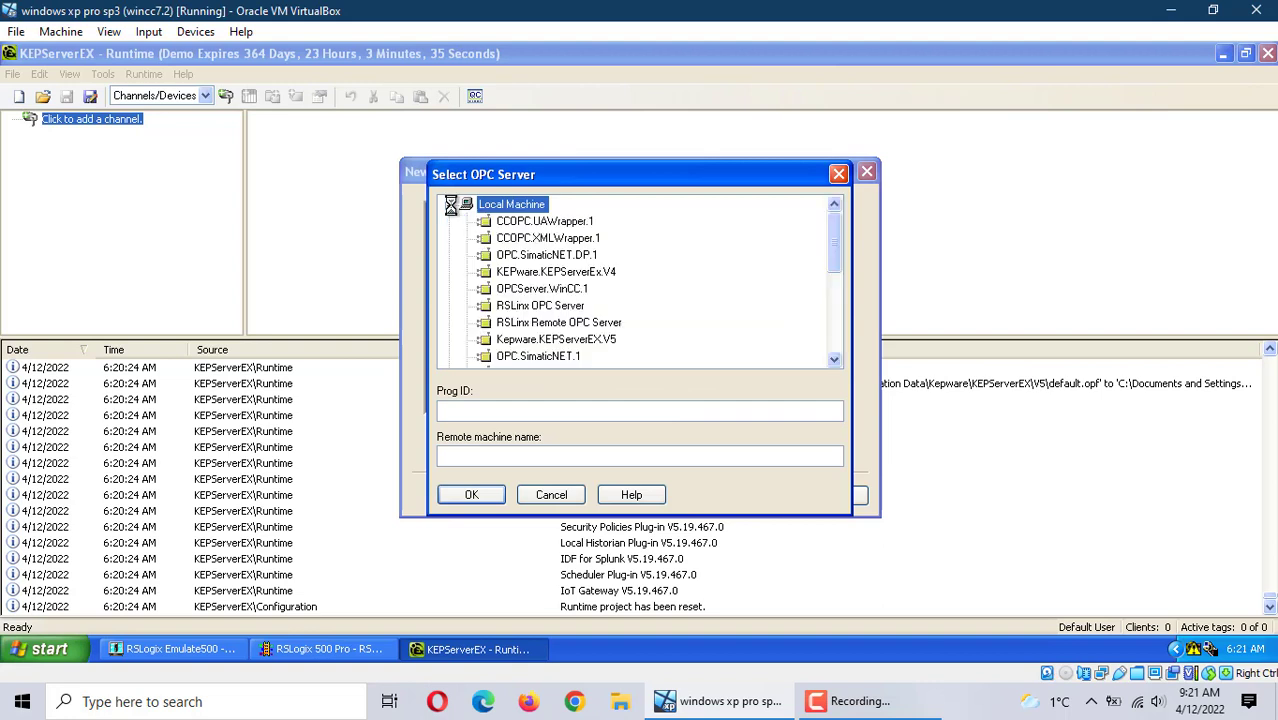
pyautogui.click(536, 306)
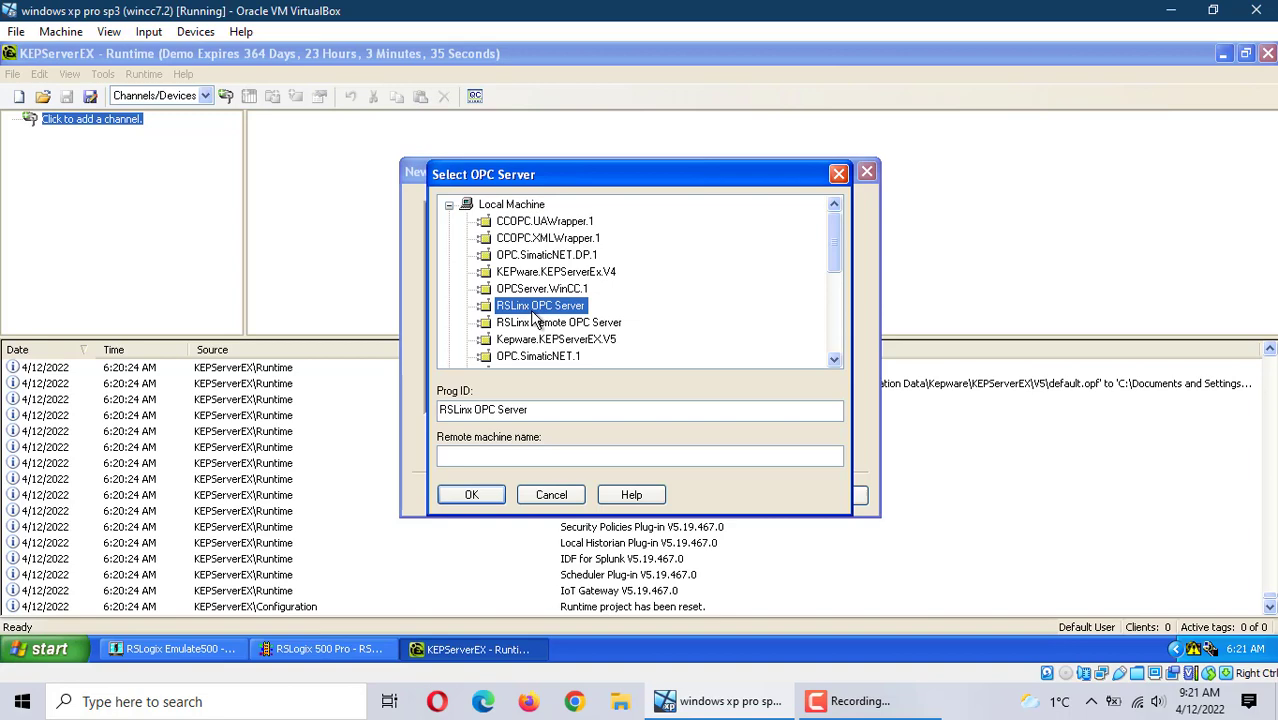
pyautogui.click(472, 495)
pyautogui.click(672, 495)
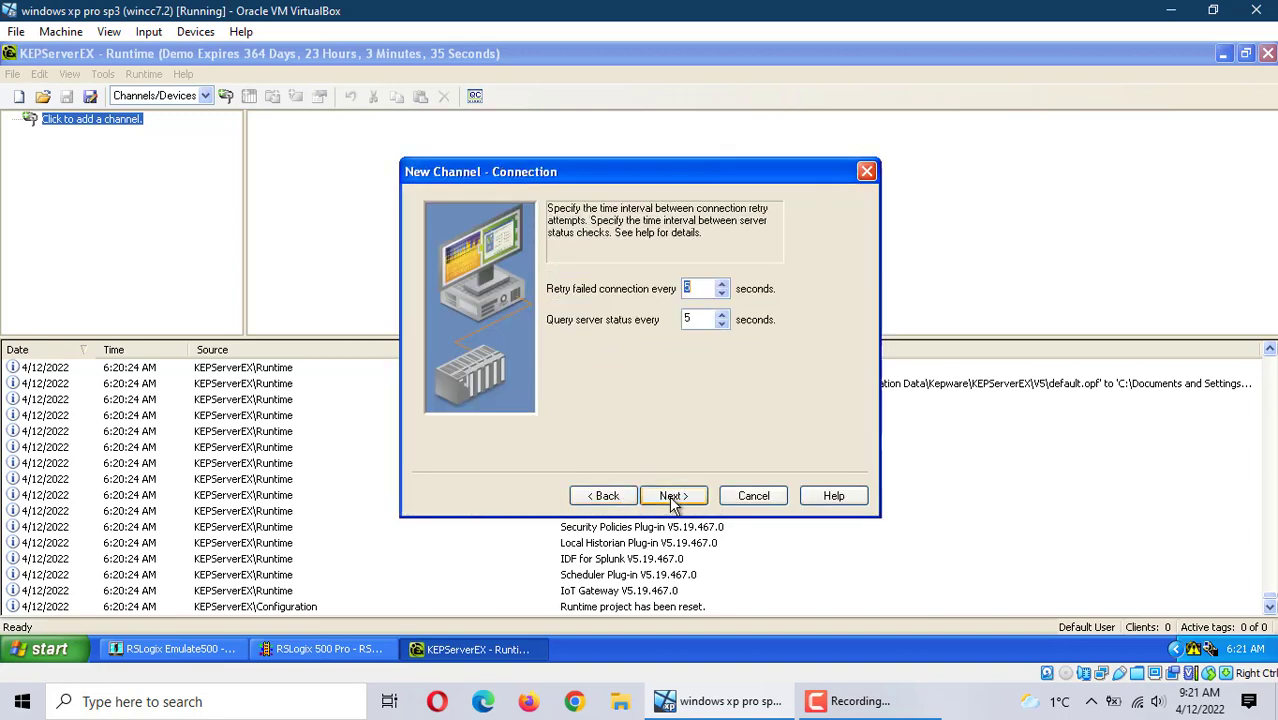
# Finish Channel1 and add Device1 with default scan, group and watchdog settings.
pyautogui.click(673, 495)
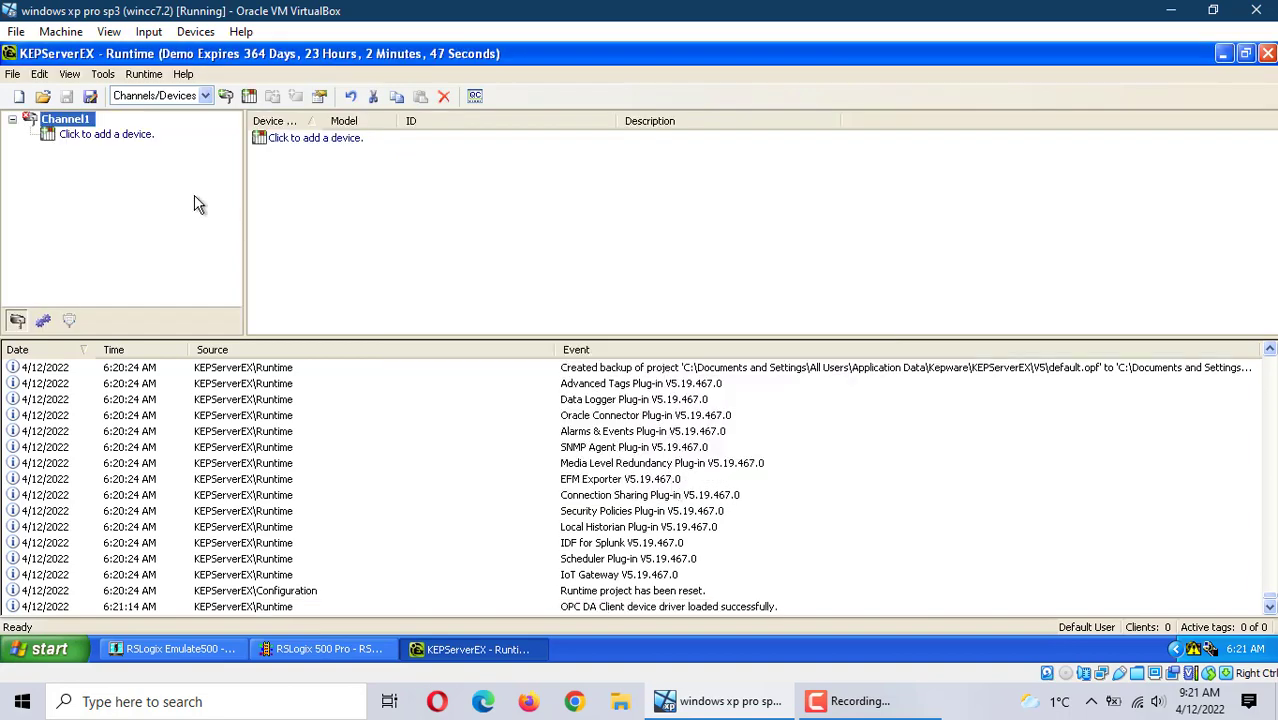
pyautogui.click(106, 134)
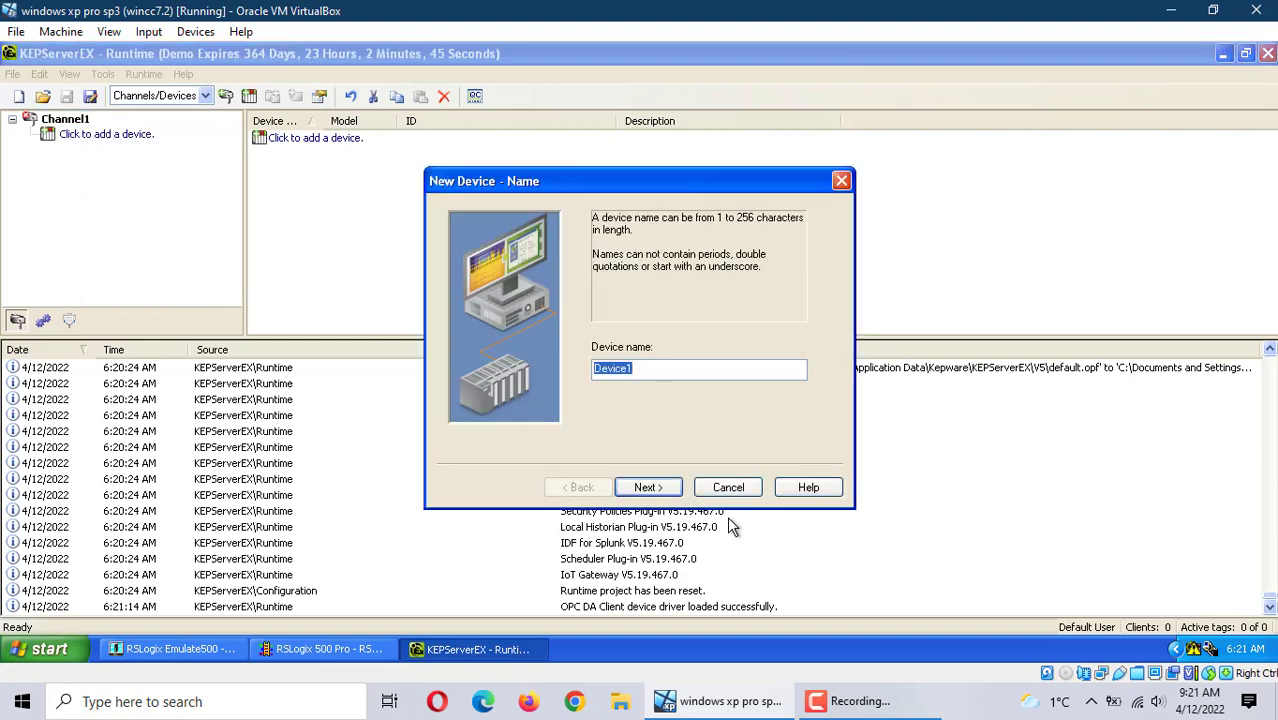
pyautogui.click(648, 487)
pyautogui.click(648, 487)
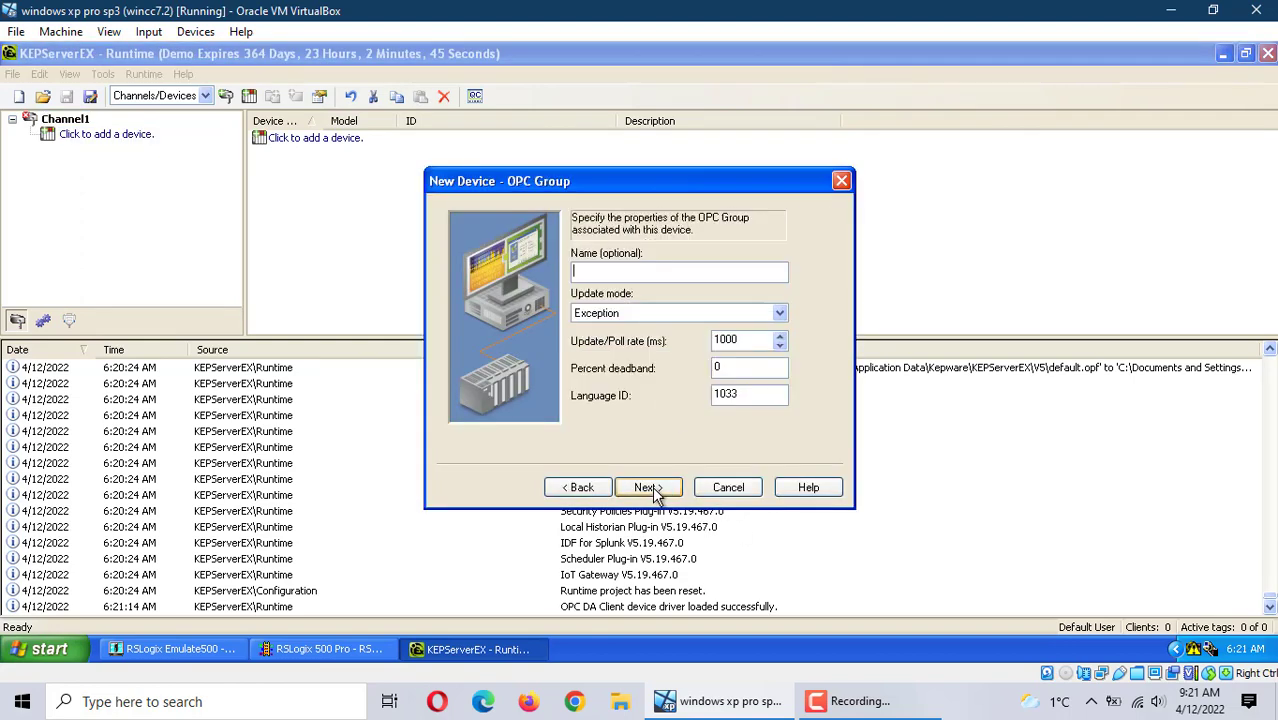
pyautogui.click(648, 487)
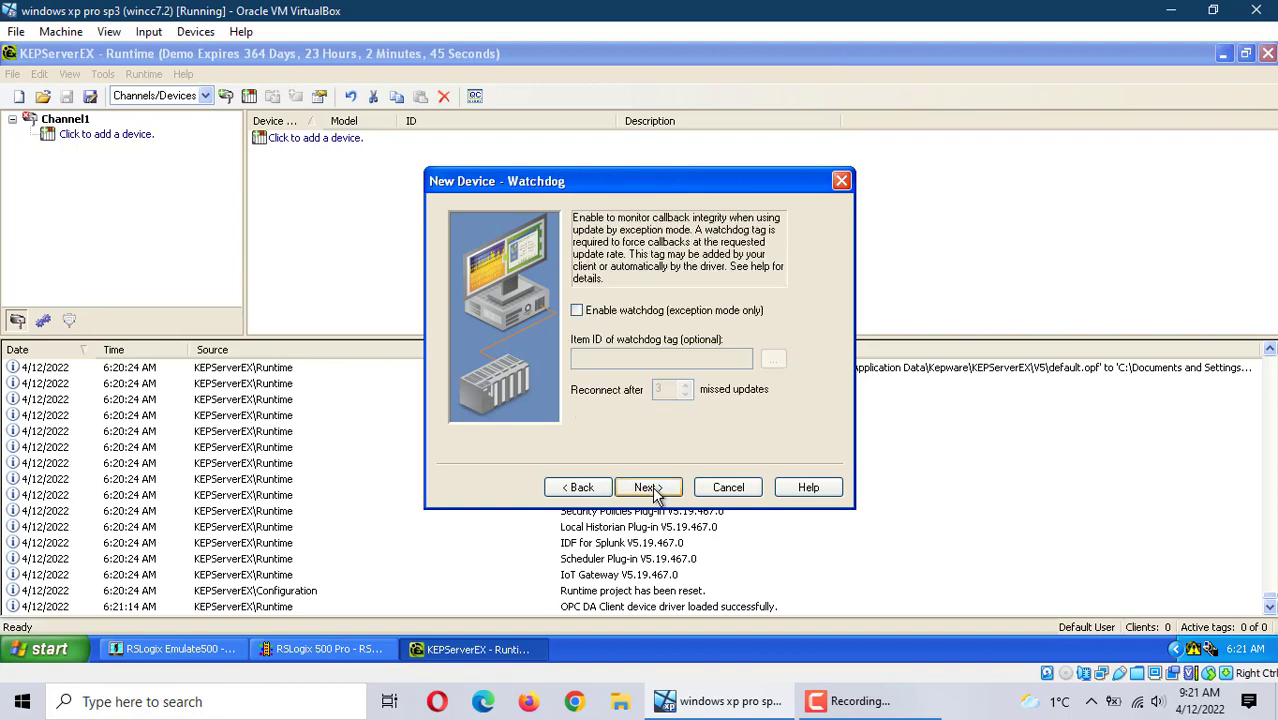
pyautogui.click(648, 487)
# Browse import items to RSLinx OPC Server > rslogix500_kepware > Online.
pyautogui.click(671, 298)
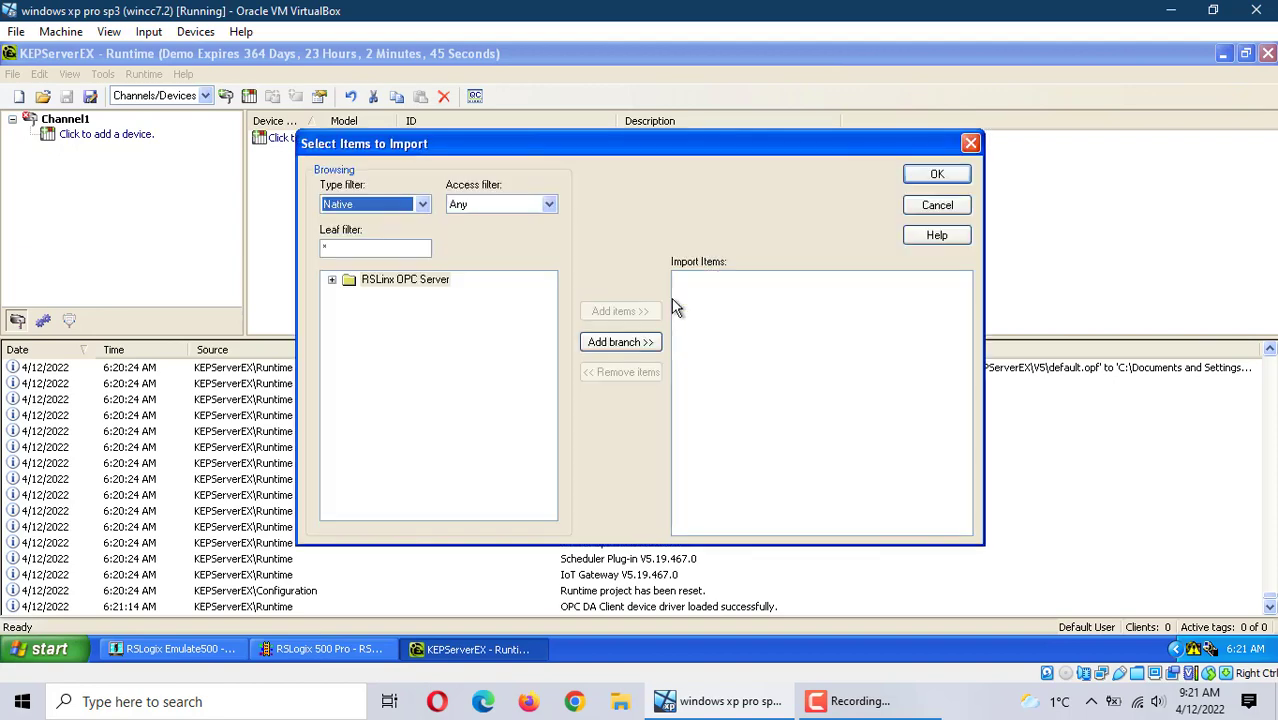
pyautogui.click(333, 281)
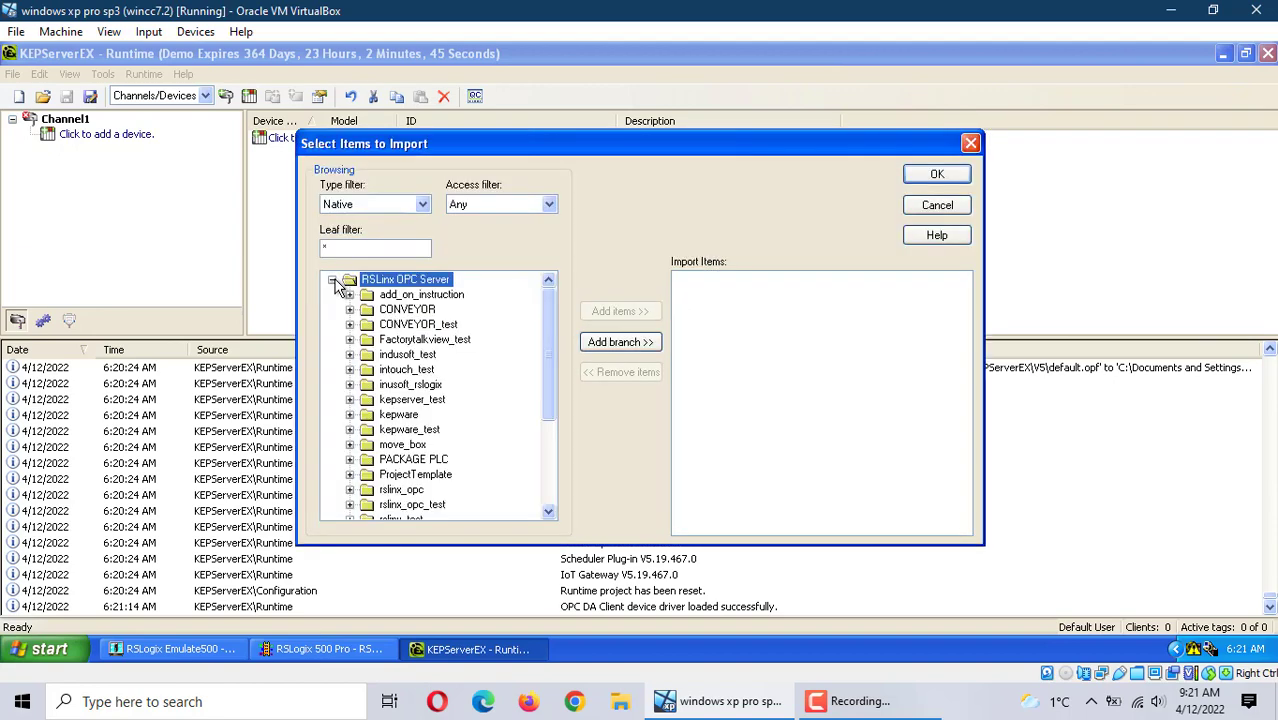
pyautogui.moveTo(546, 365); pyautogui.dragTo(537, 448)
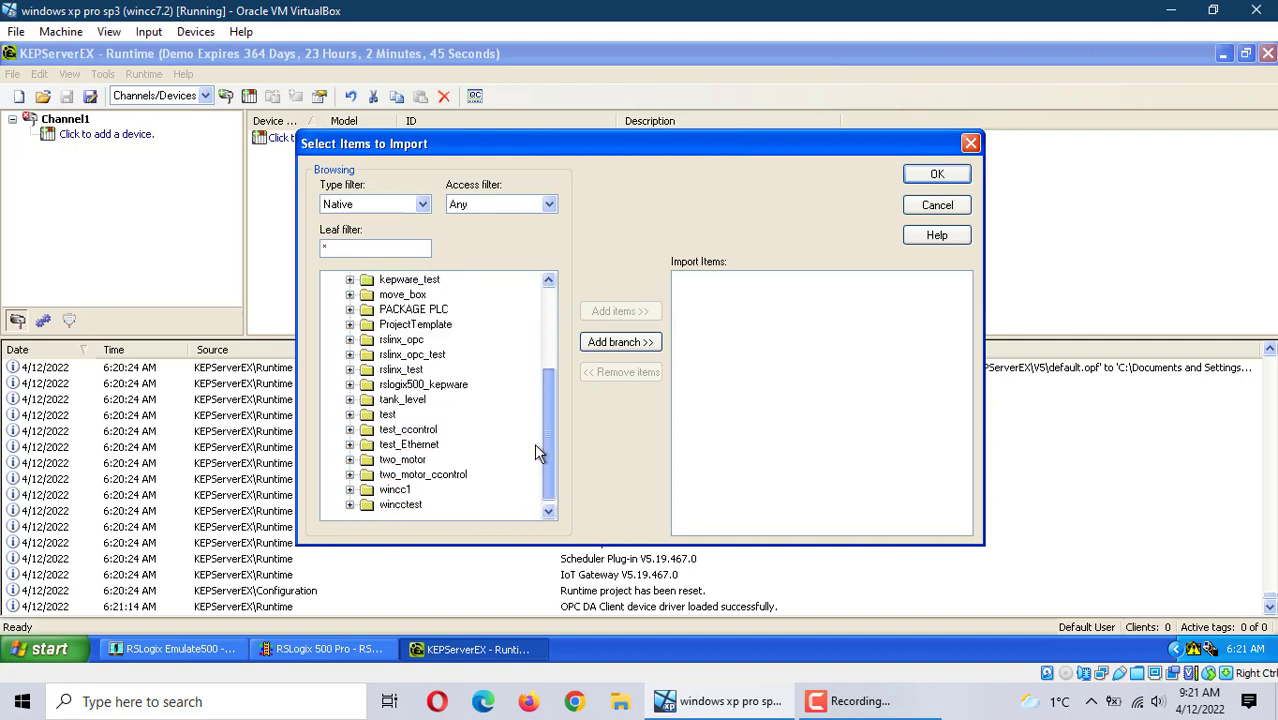
pyautogui.click(350, 384)
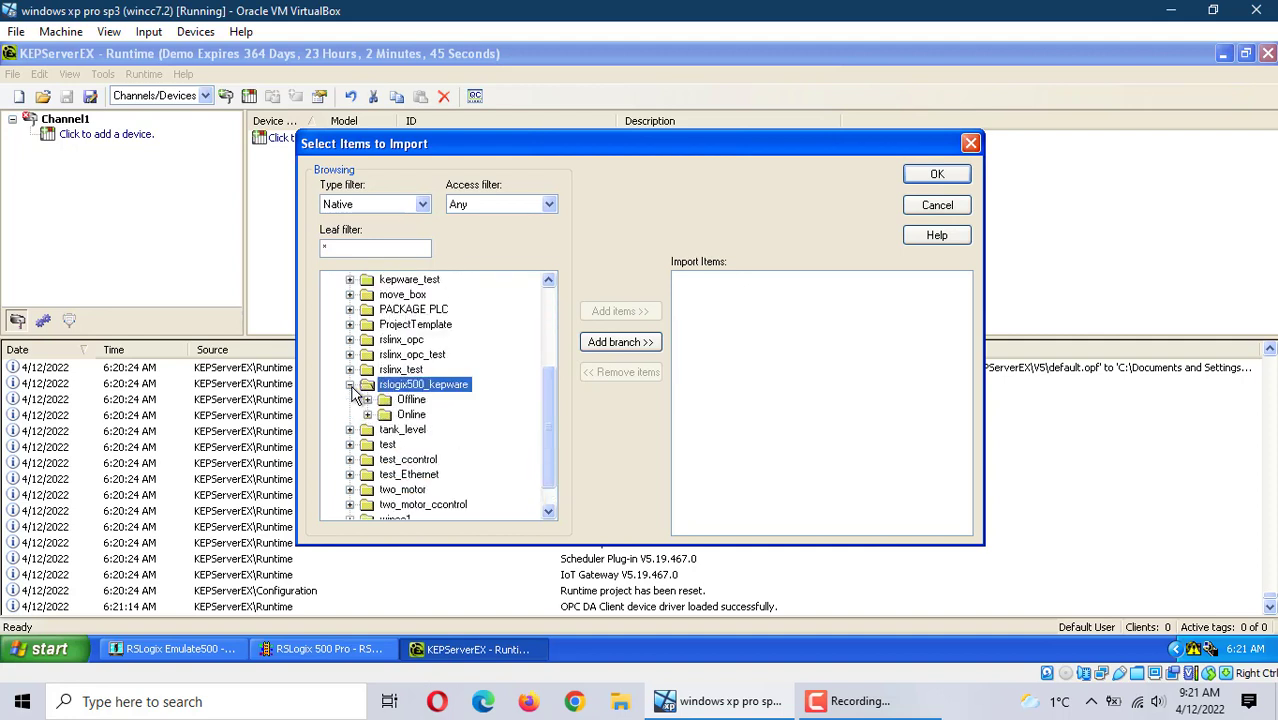
pyautogui.click(368, 414)
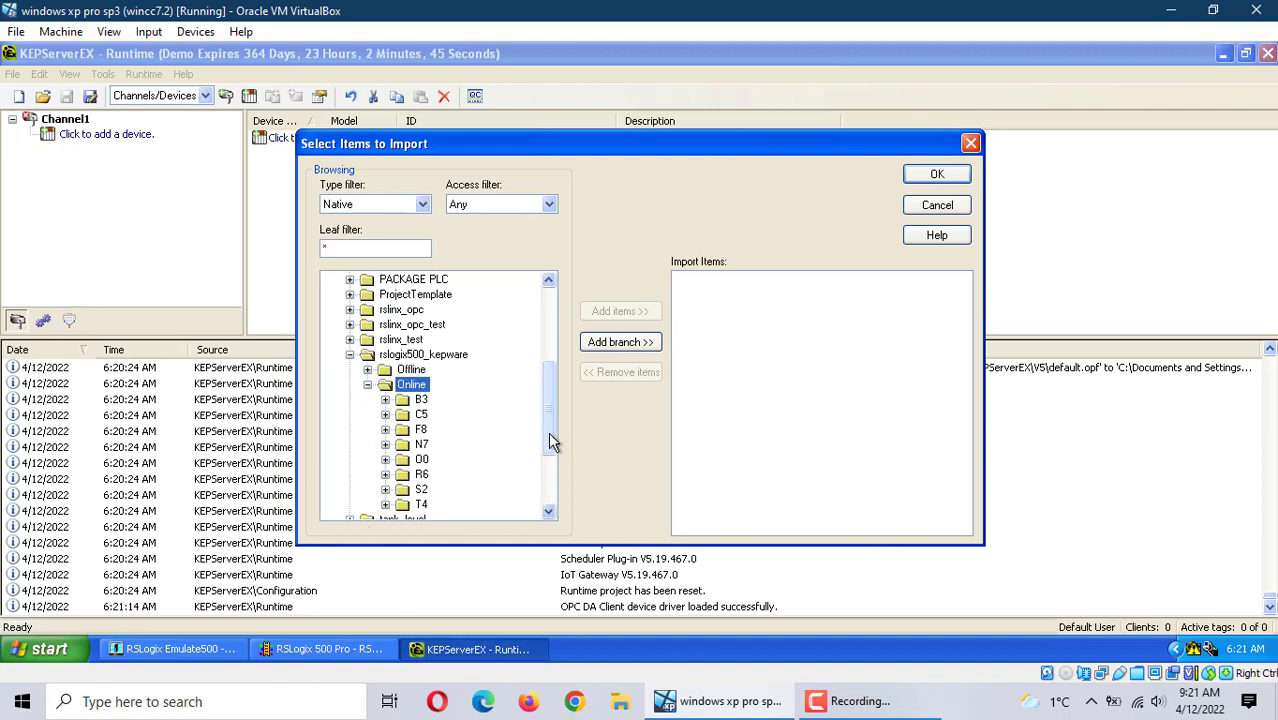
pyautogui.moveTo(548, 432); pyautogui.dragTo(549, 476)
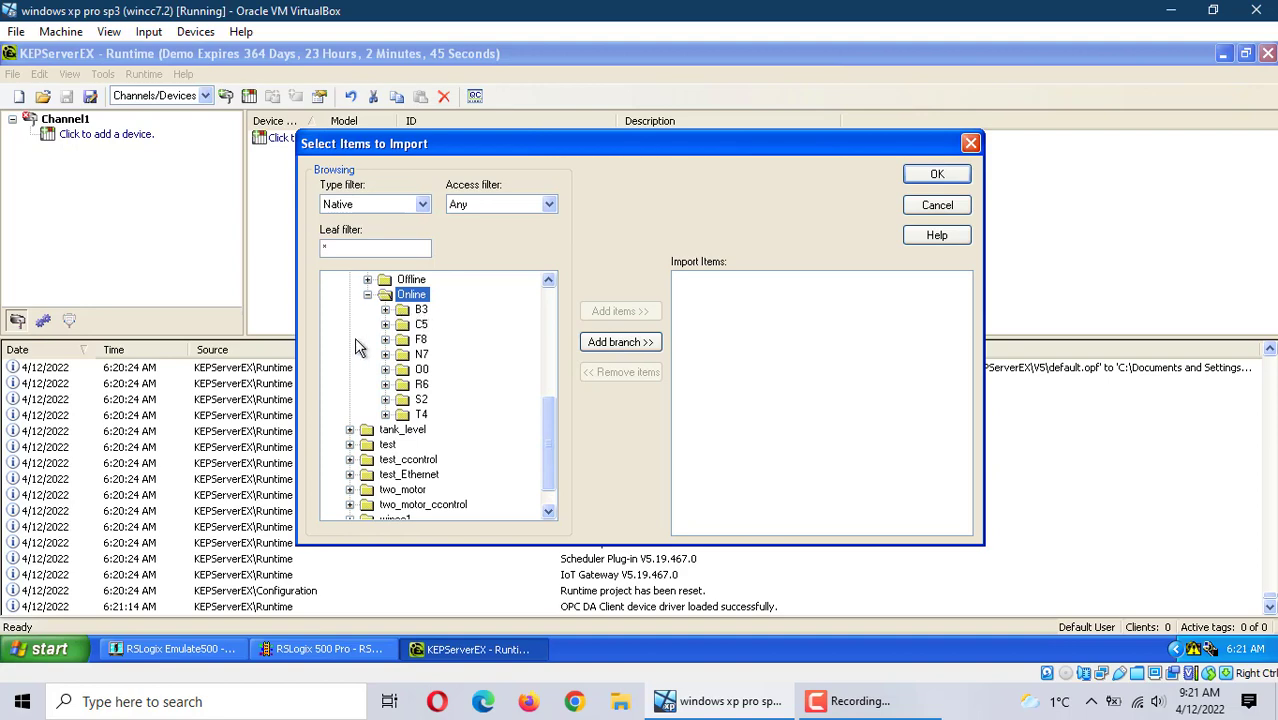
pyautogui.click(330, 649)
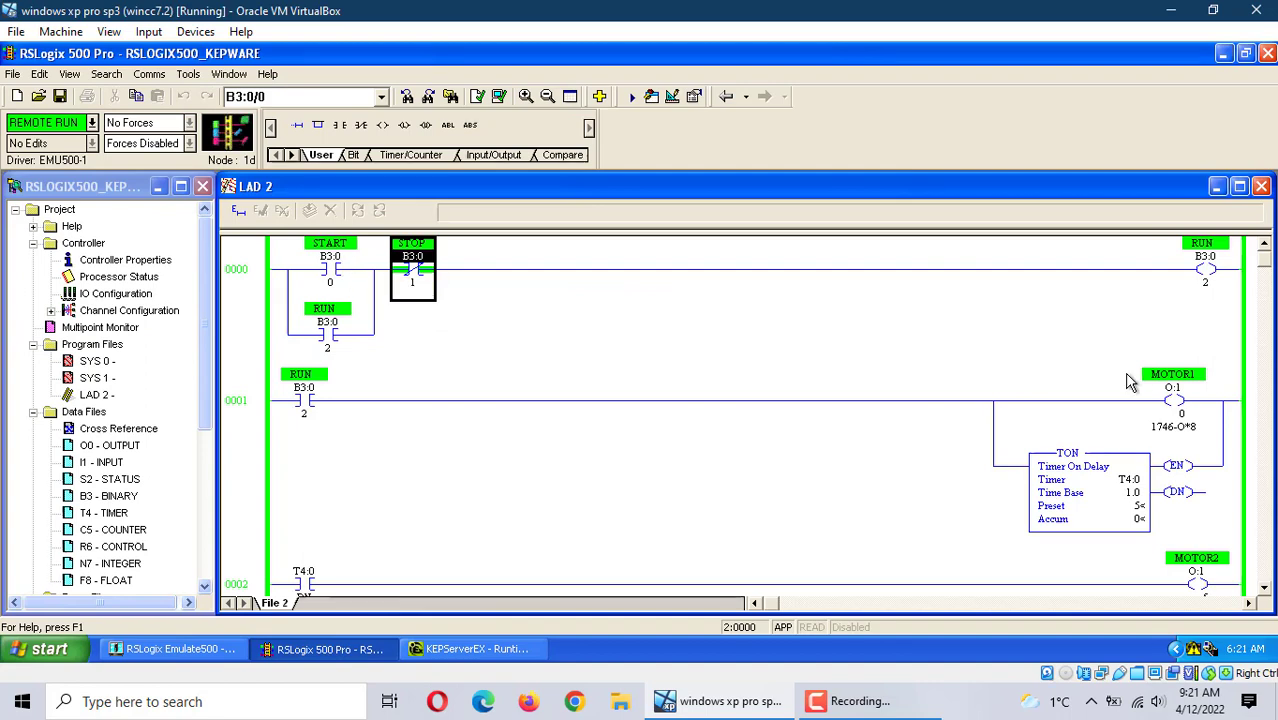
pyautogui.click(470, 648)
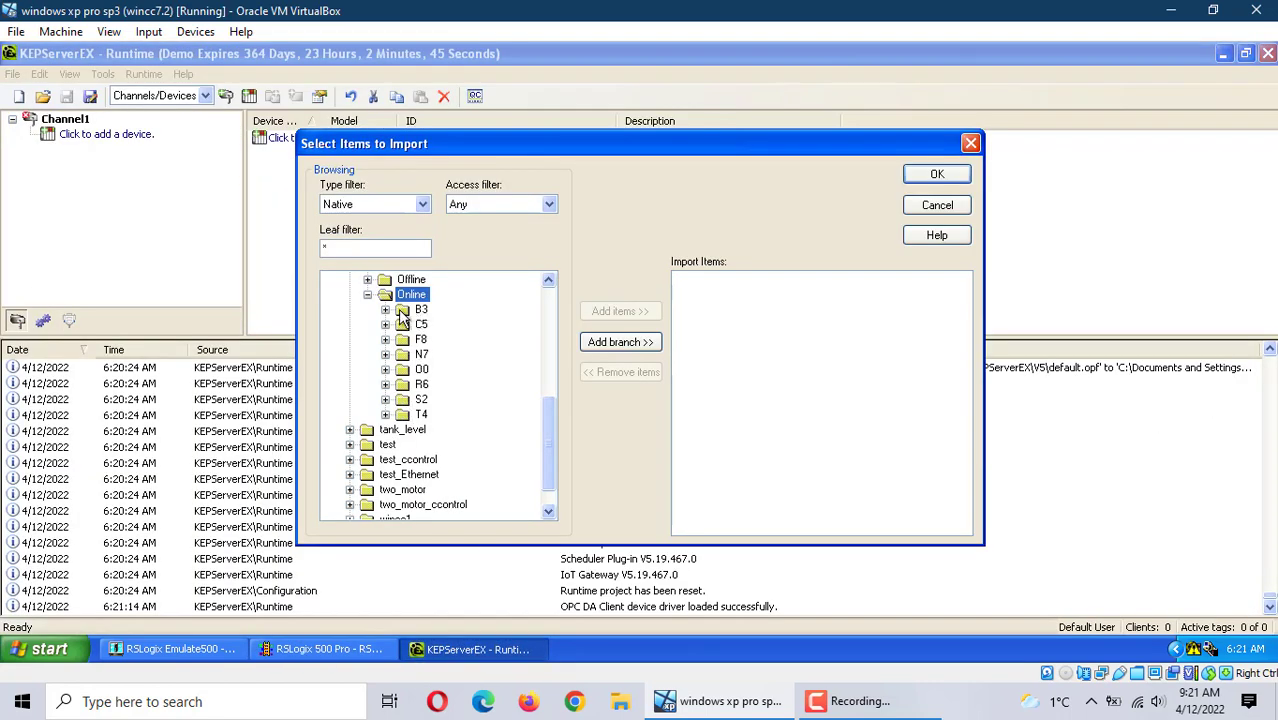
# Add B3:0 and O:1.0 to the import items list.
pyautogui.click(386, 310)
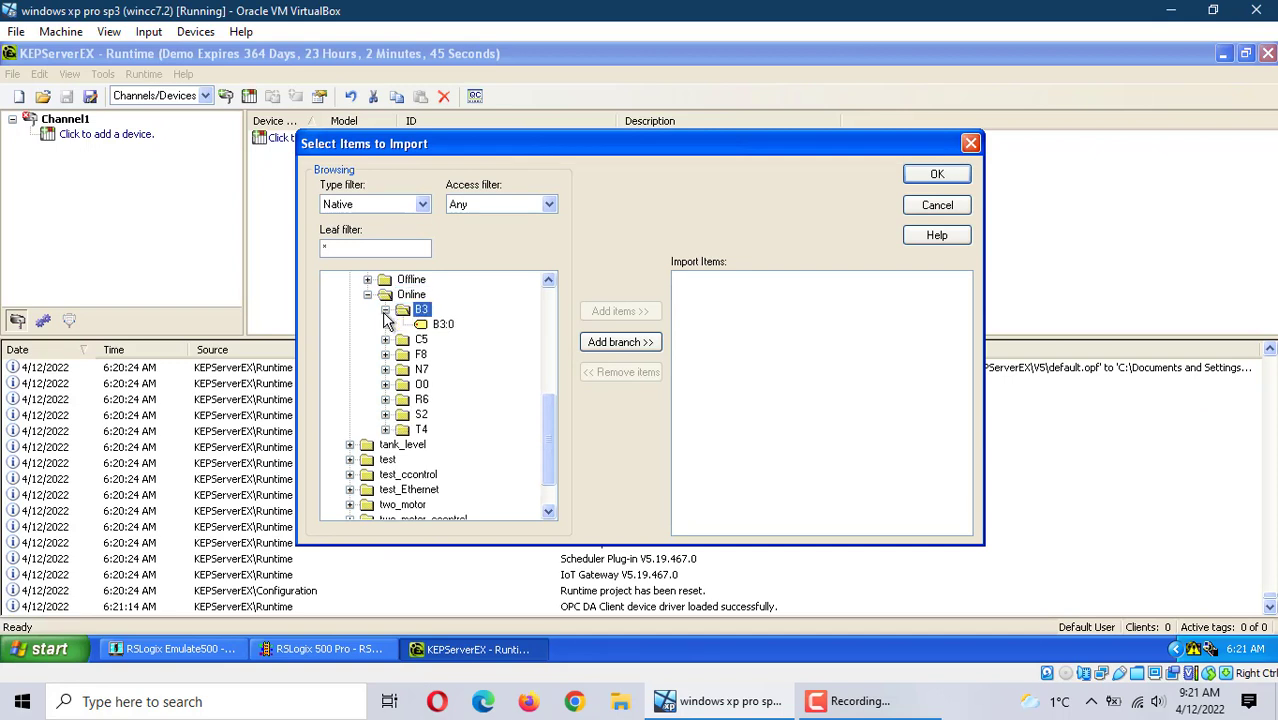
pyautogui.click(441, 325)
pyautogui.click(633, 310)
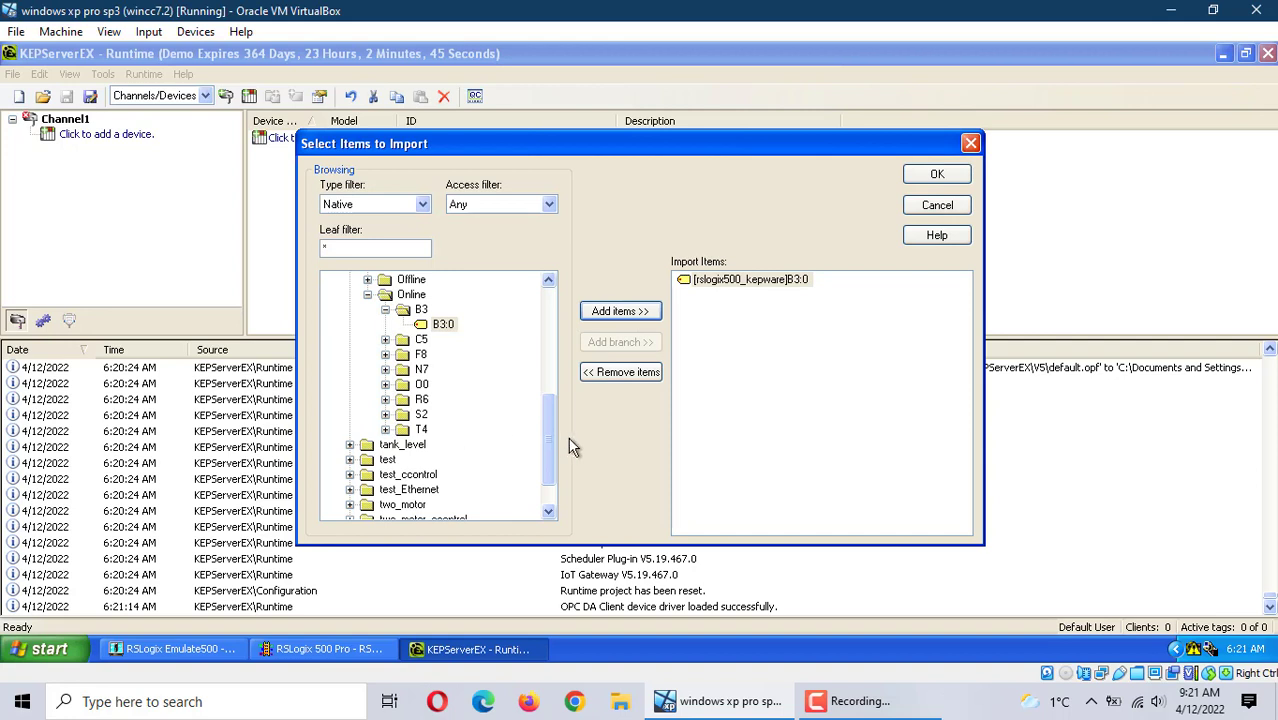
pyautogui.click(421, 384)
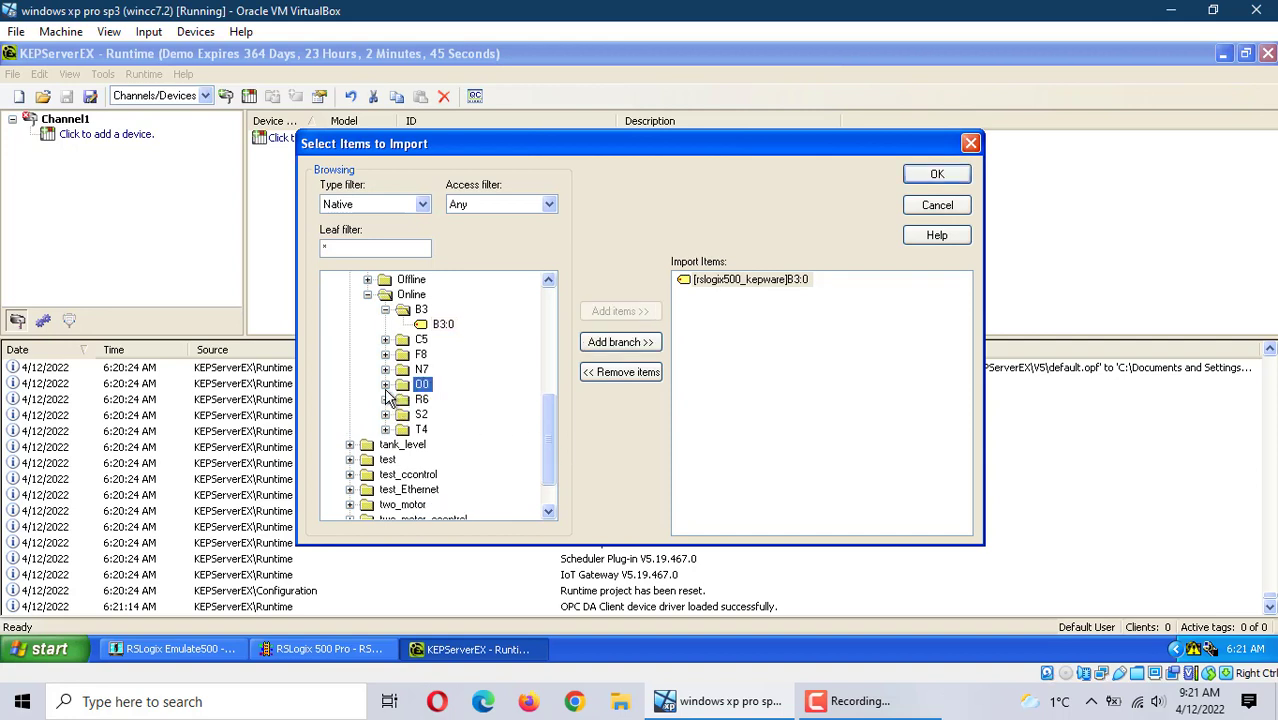
pyautogui.click(386, 384)
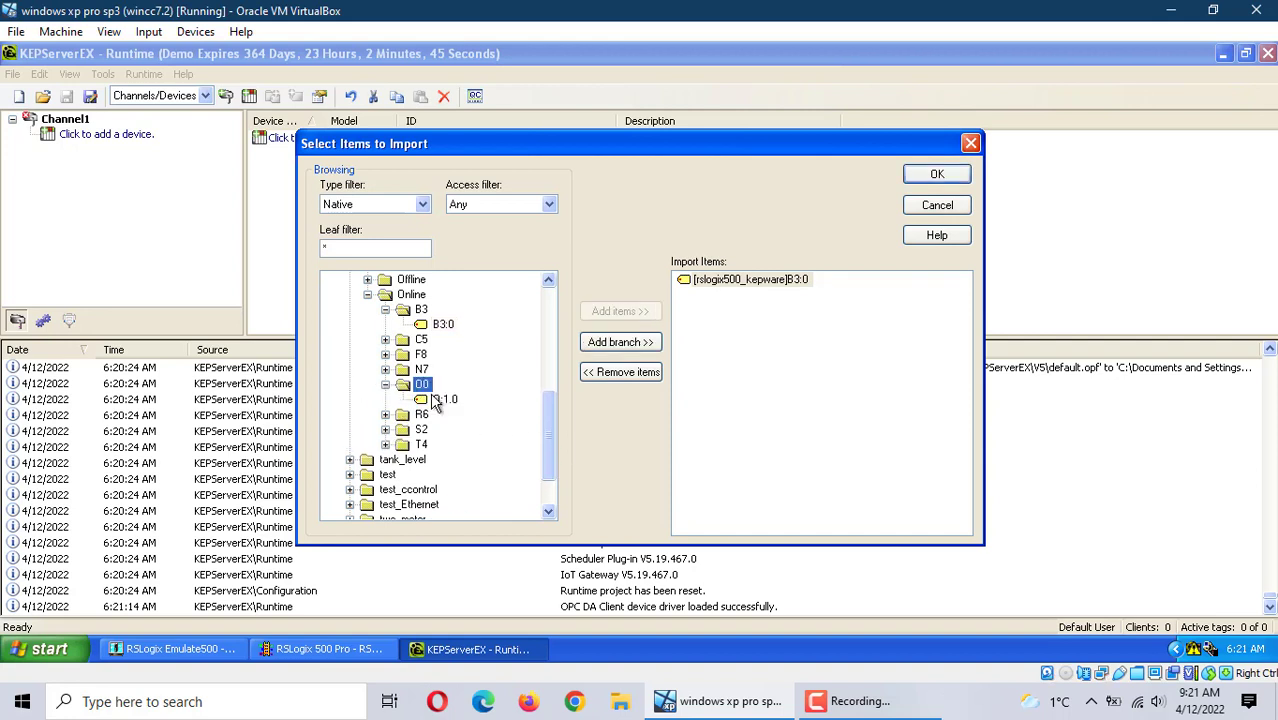
pyautogui.click(445, 399)
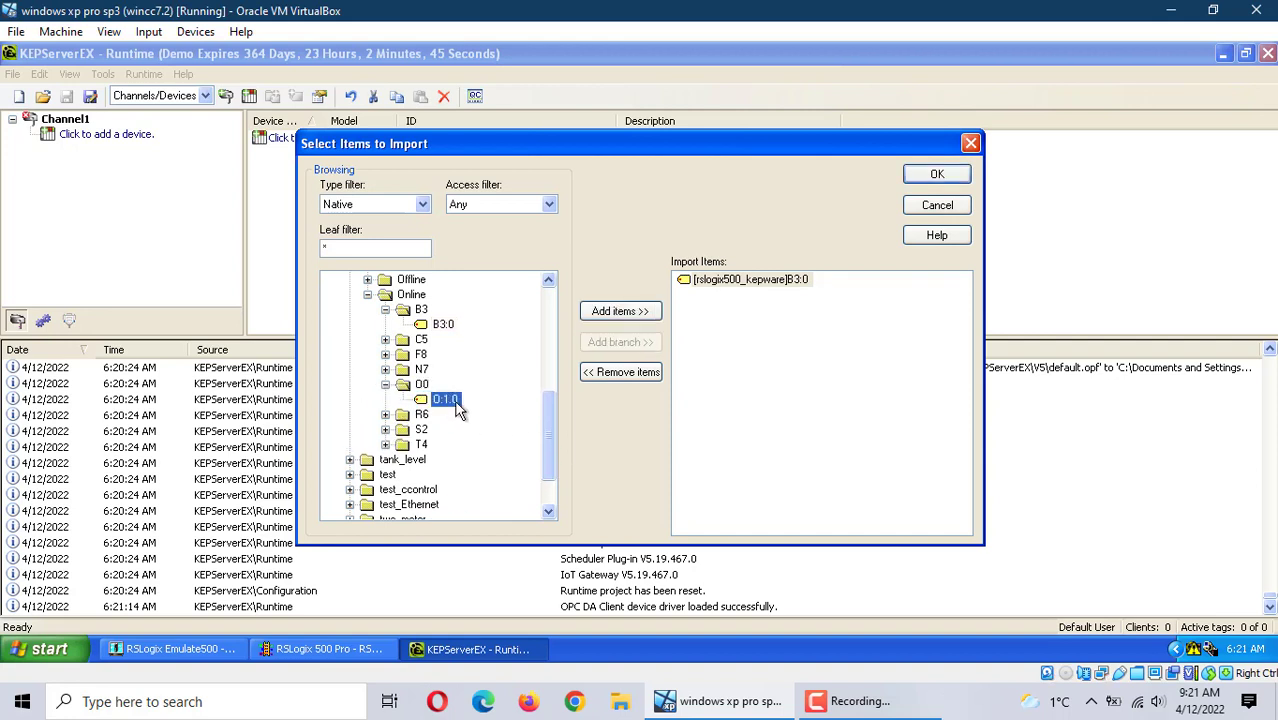
pyautogui.click(622, 311)
# Confirm the import items and finish creating Device1.
pyautogui.click(937, 174)
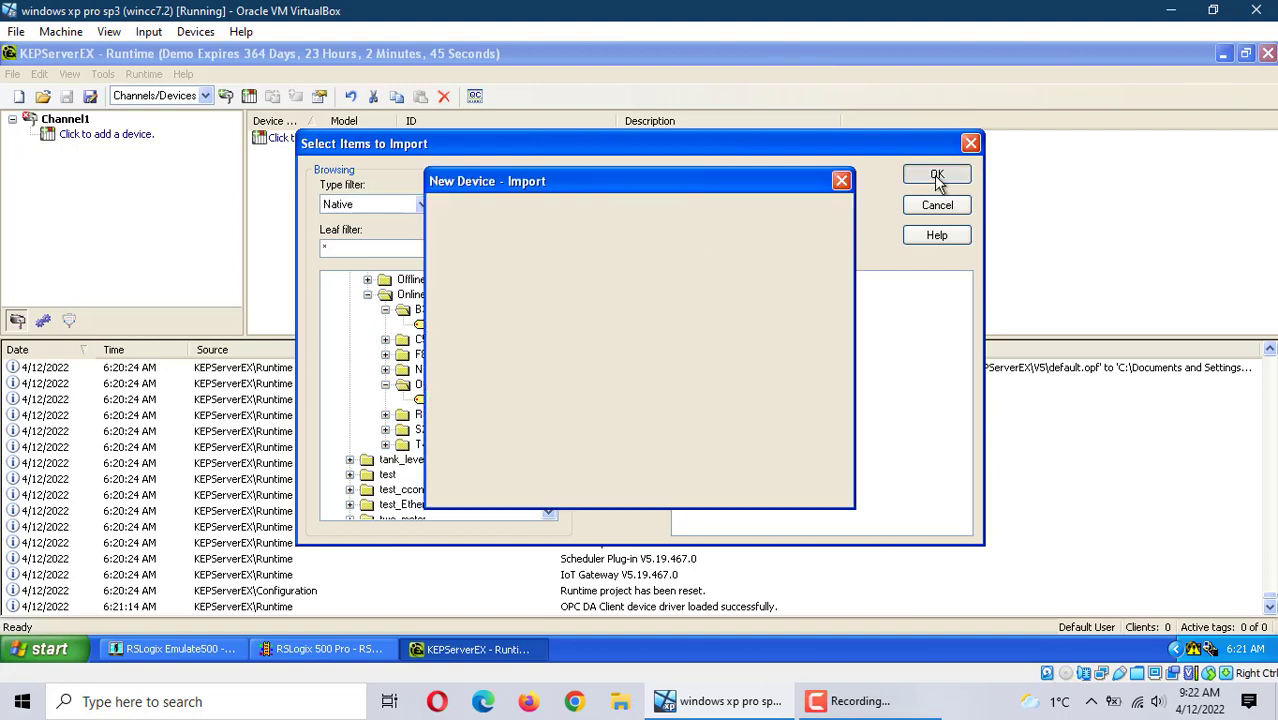
pyautogui.click(650, 487)
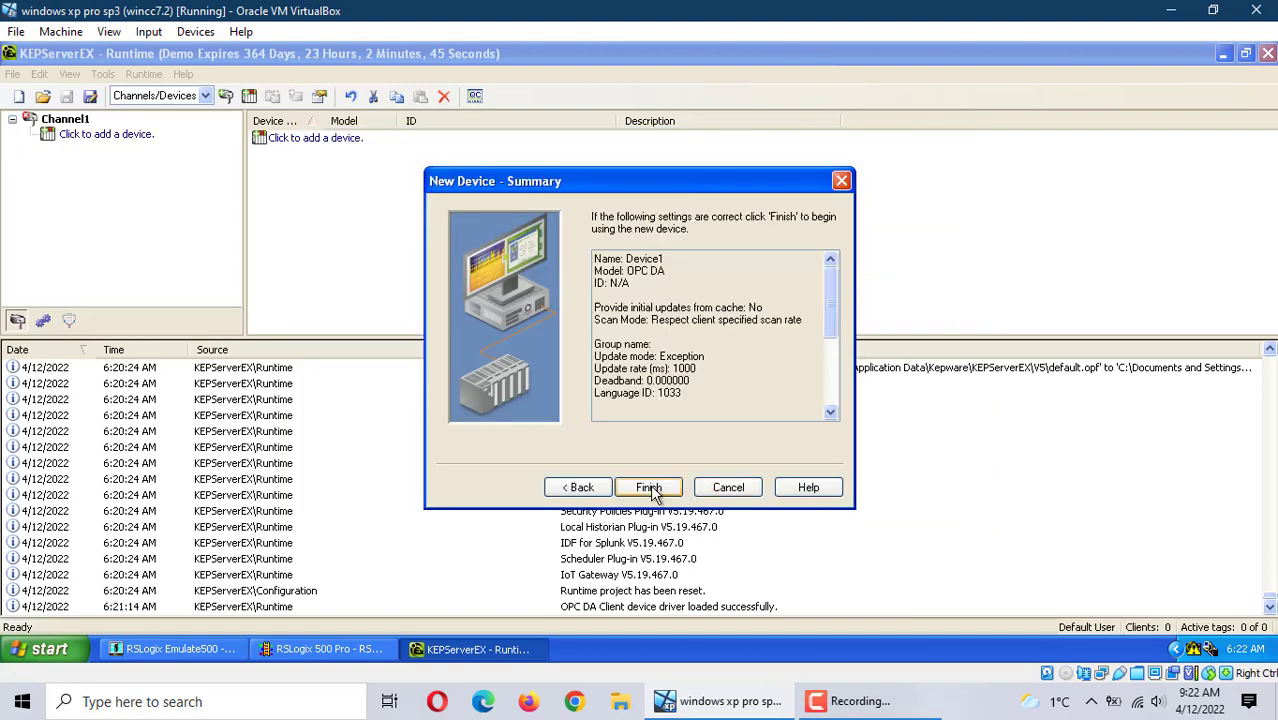
pyautogui.click(650, 487)
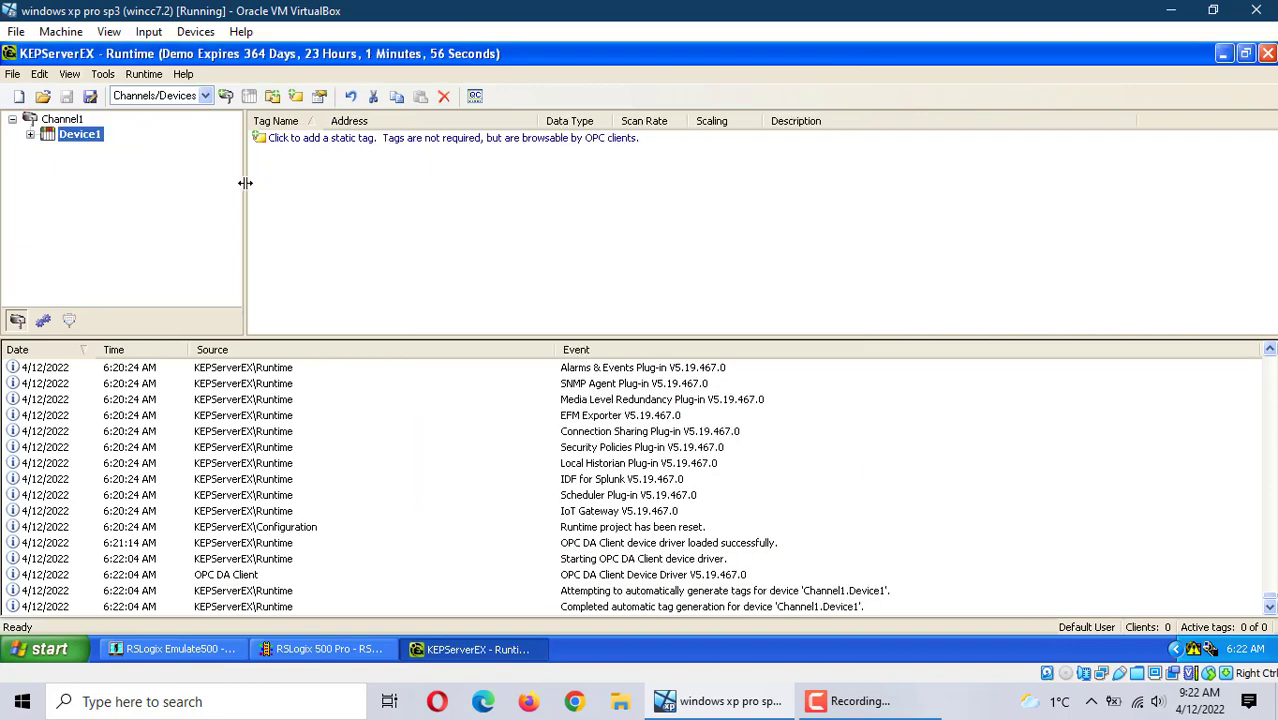
# Expand Device1 > rslogix500_kepware > Online to reveal the B3 and O0 groups.
pyautogui.click(31, 135)
pyautogui.click(66, 152)
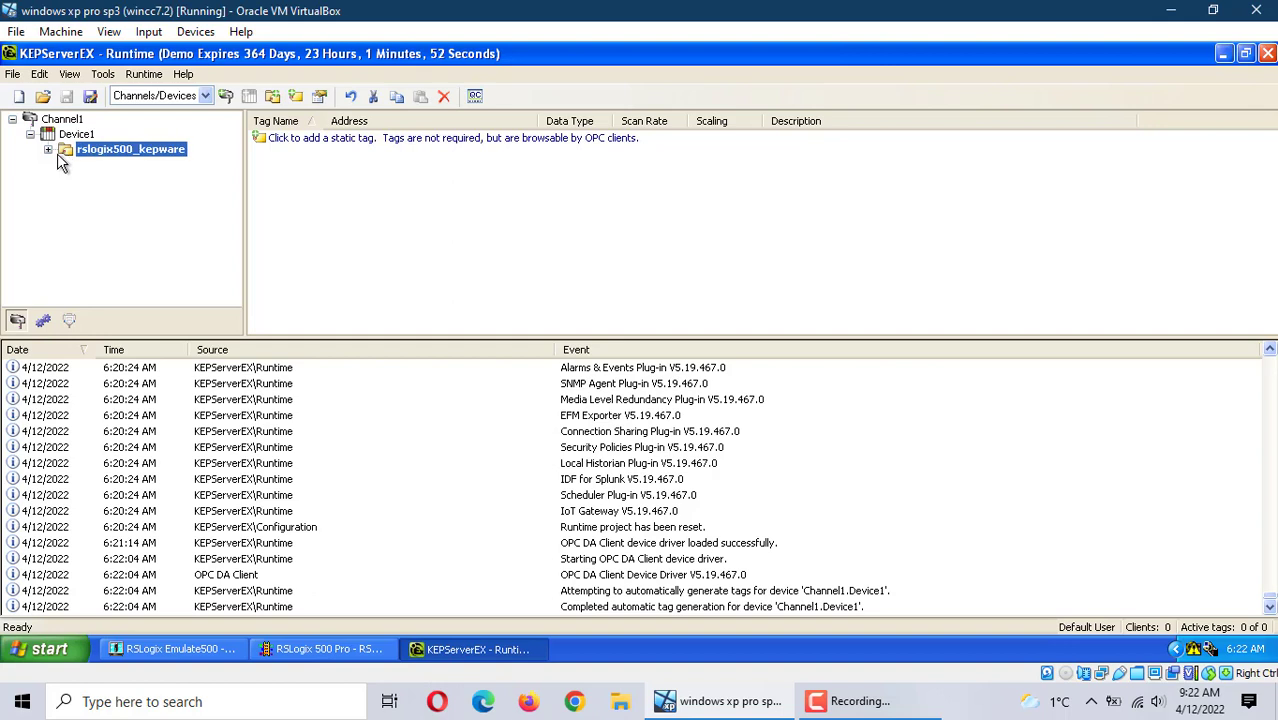
pyautogui.click(48, 150)
pyautogui.click(110, 164)
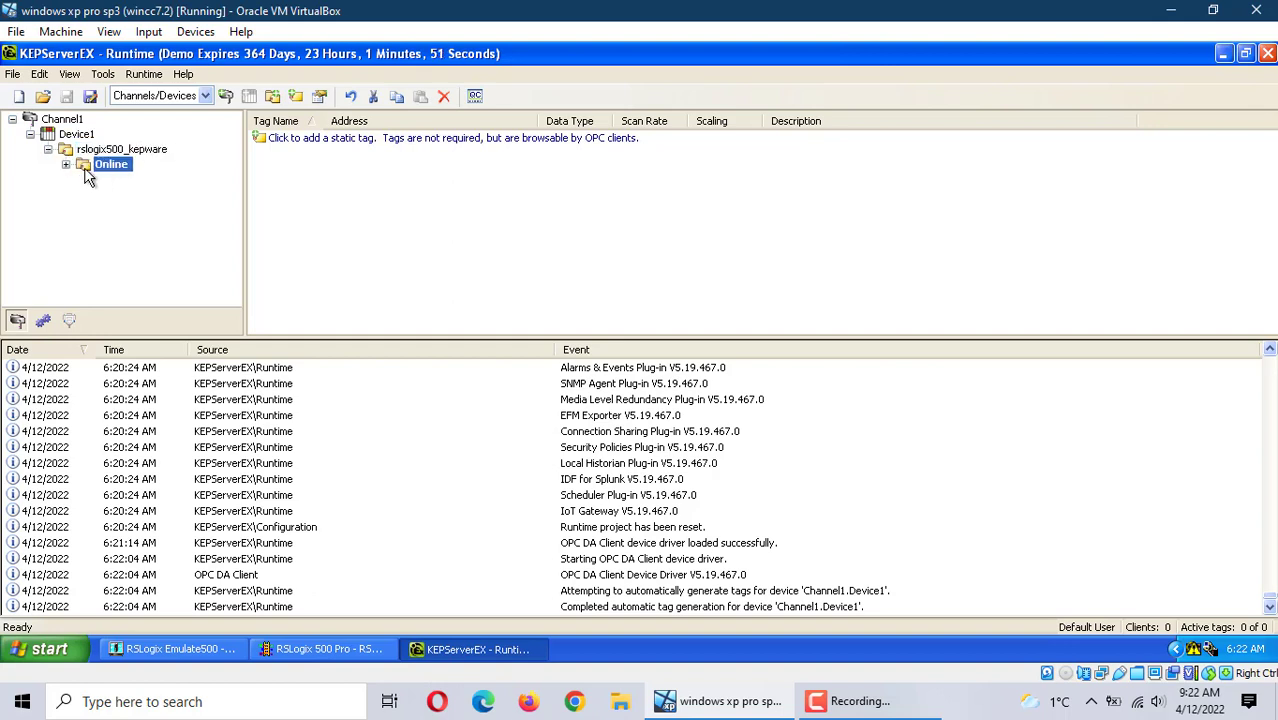
pyautogui.click(65, 165)
# Open maximized Quick Client and view the Channel1.Device1.rslogix500 tags, B3:0 and O:1_0.
pyautogui.click(475, 97)
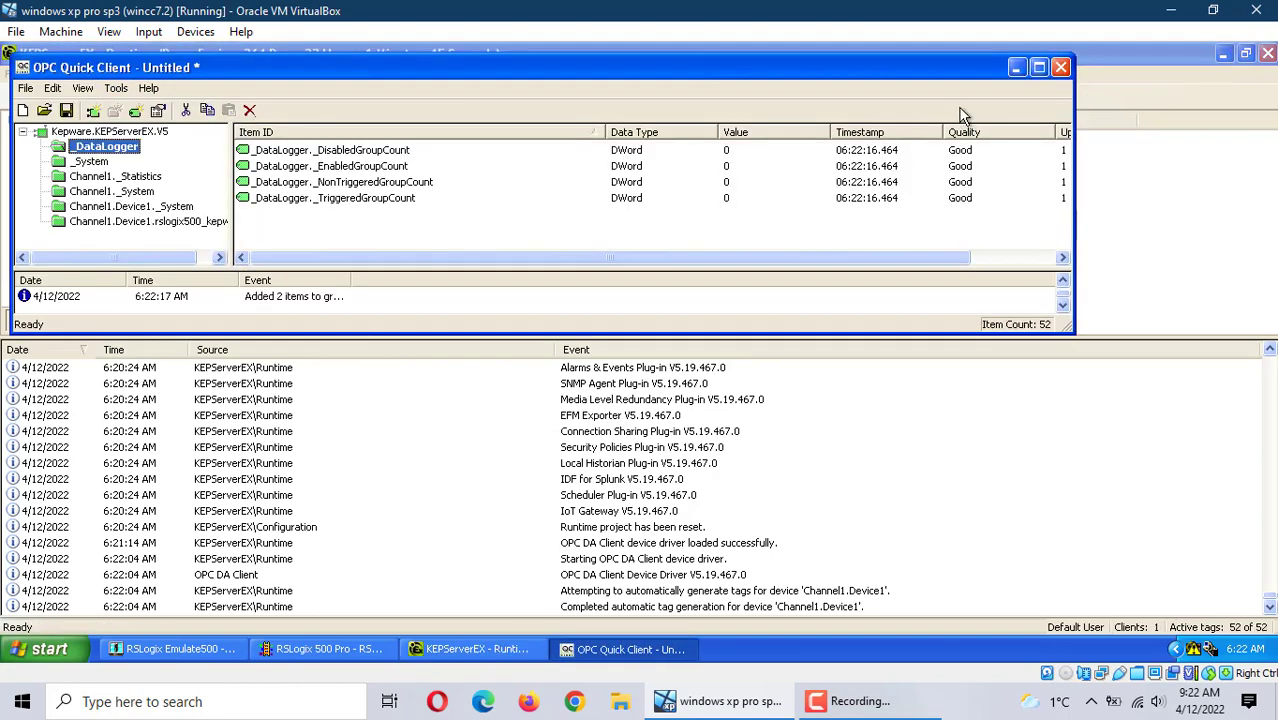
pyautogui.click(1038, 67)
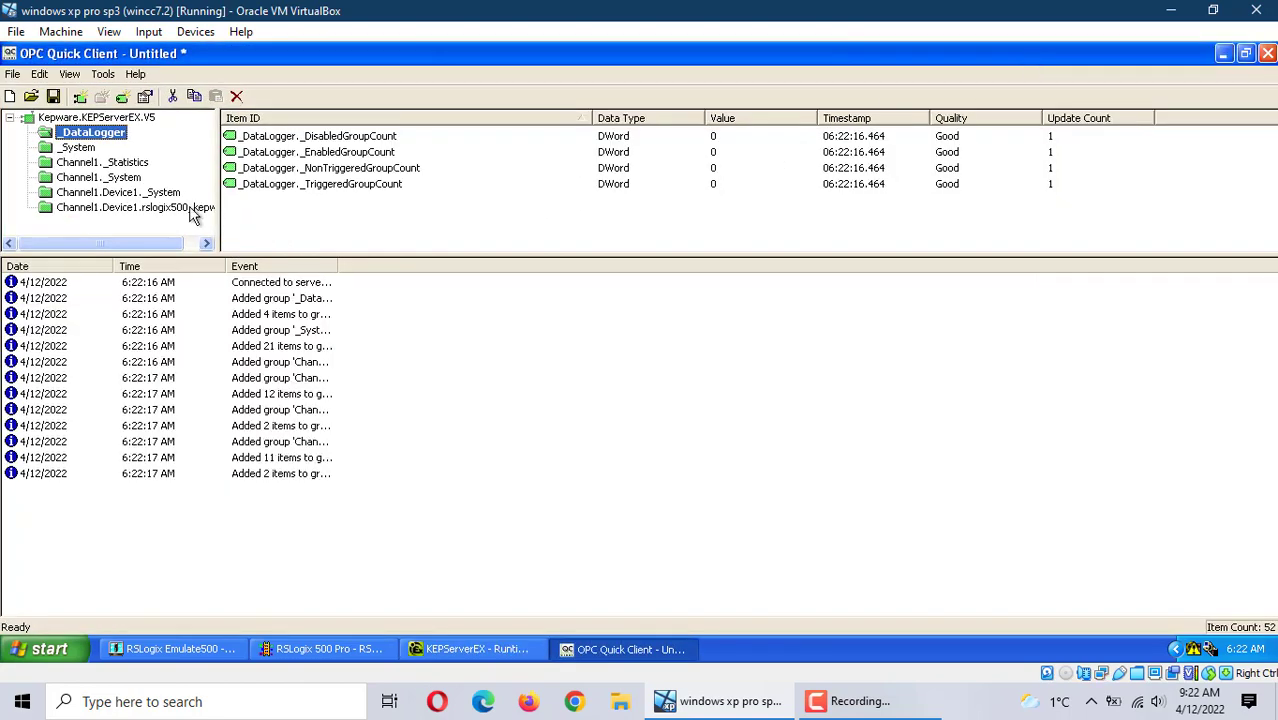
pyautogui.doubleClick(181, 208)
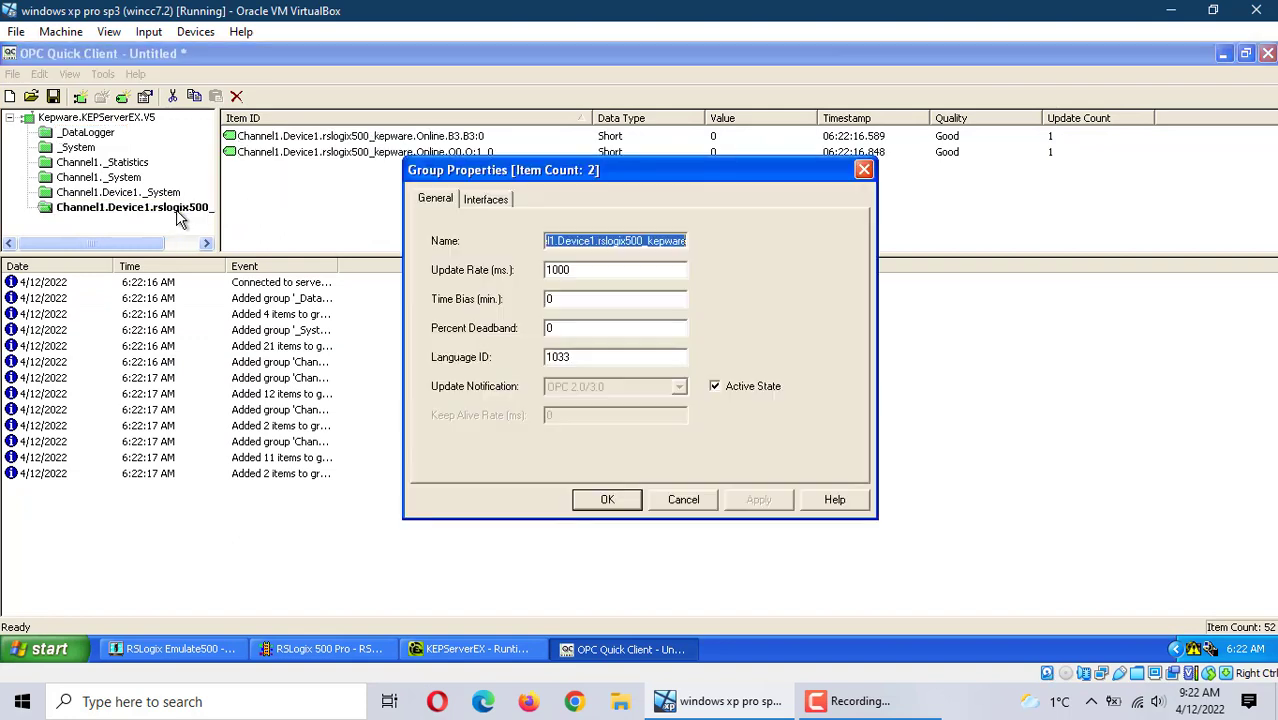
pyautogui.click(664, 496)
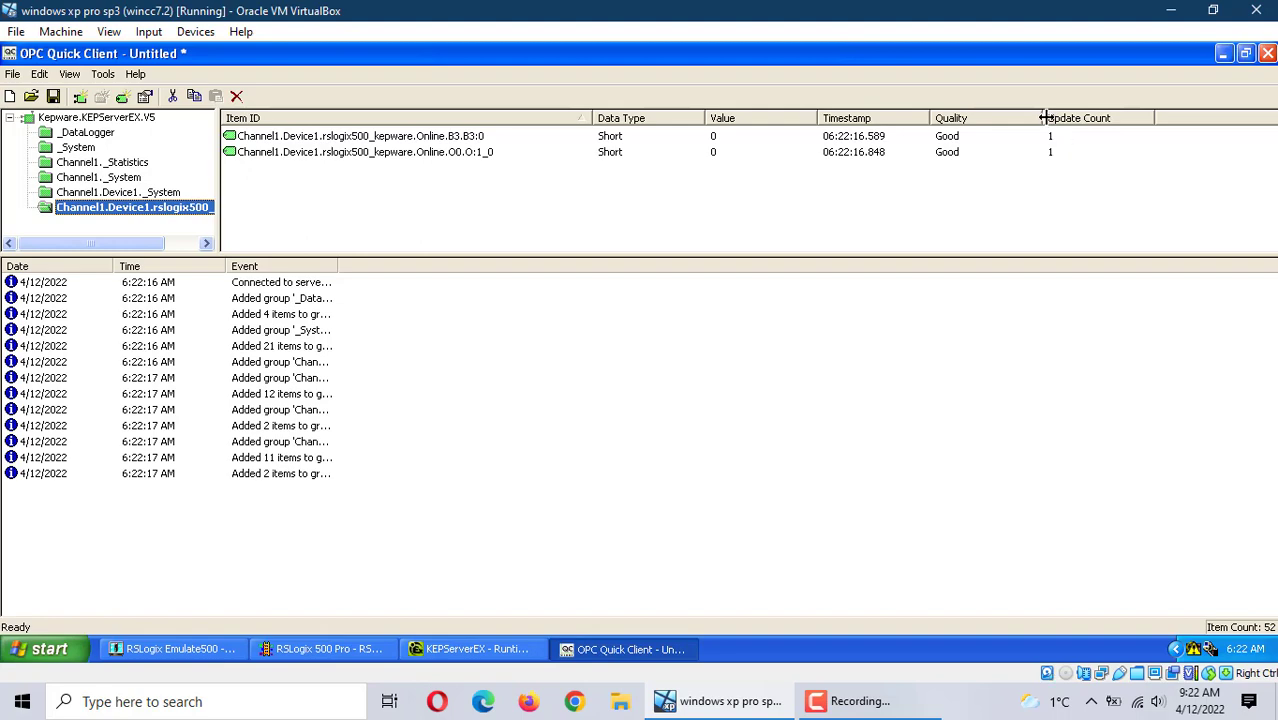
# Toggle START bit B3:0/0 in the ladder to energize RUN, MOTOR1 and timer T4:0.
pyautogui.click(326, 649)
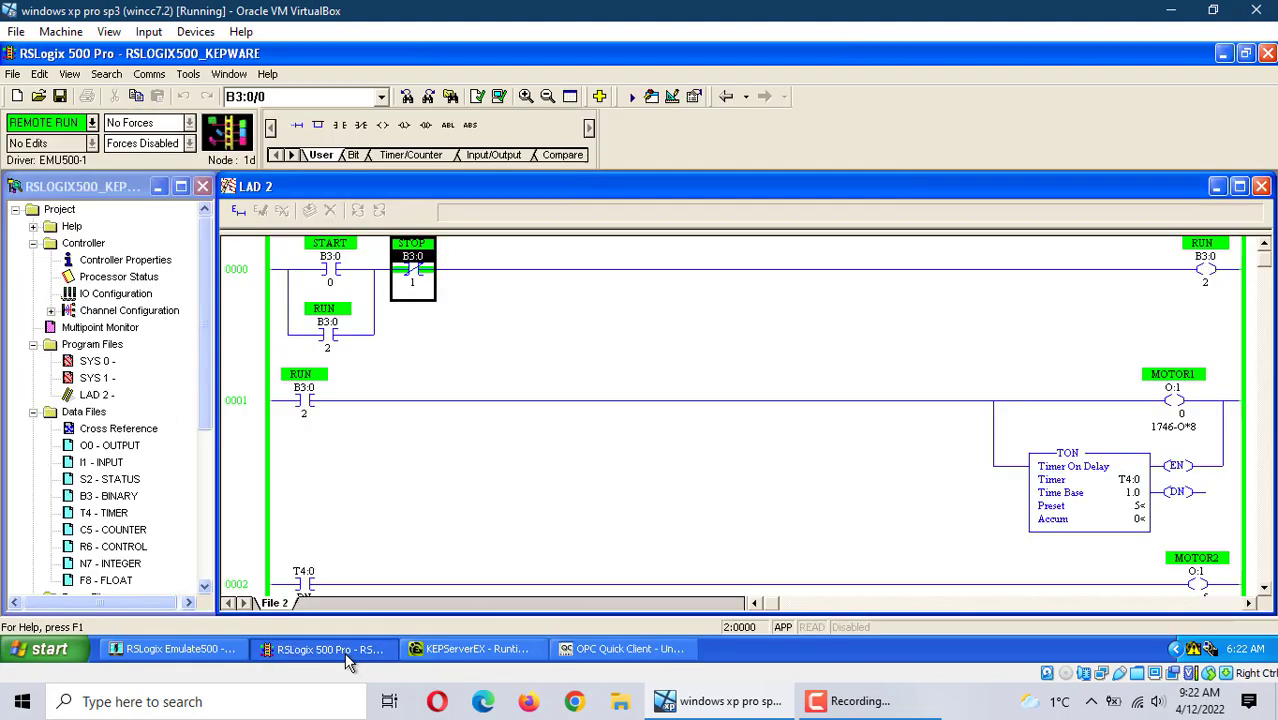
pyautogui.click(336, 282)
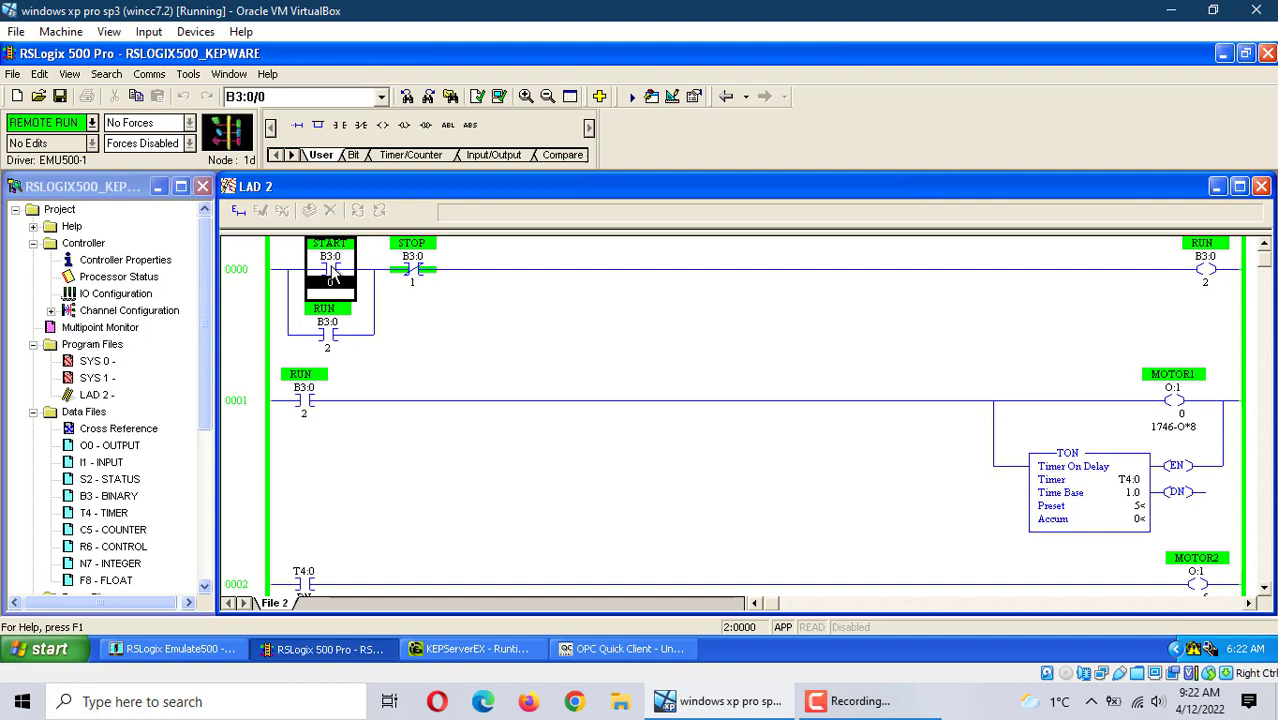
pyautogui.rightClick(336, 282)
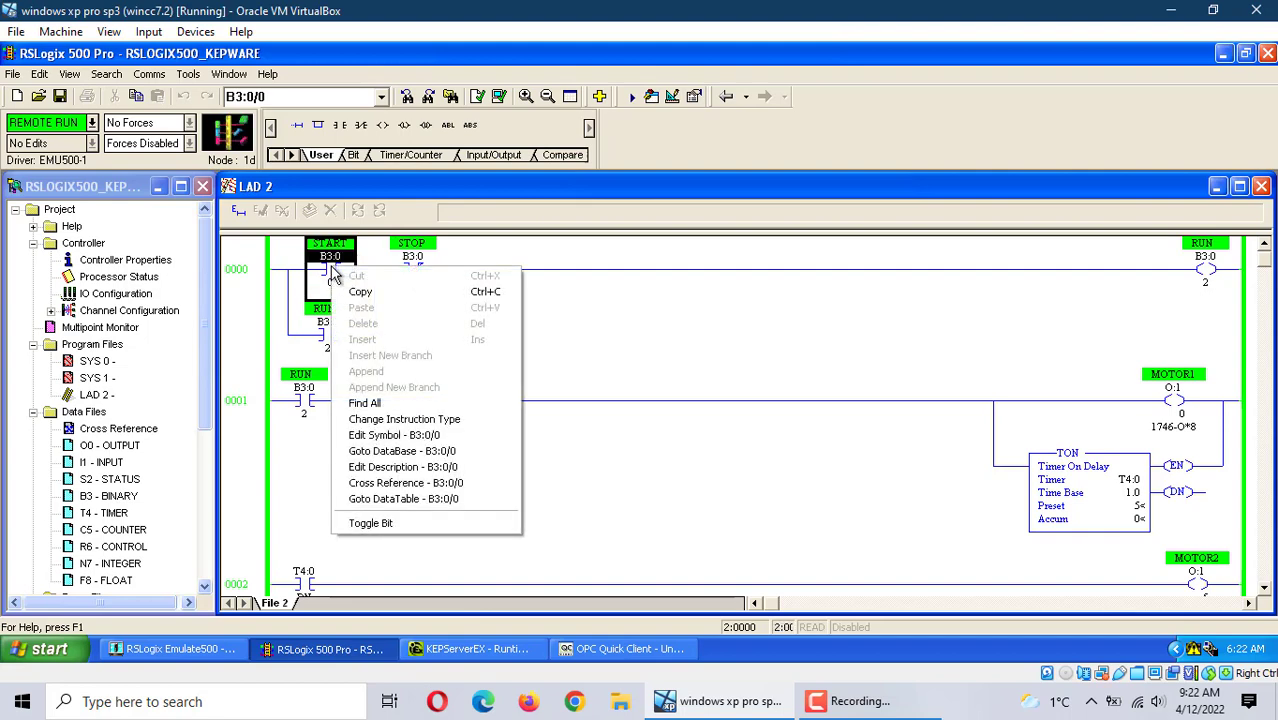
pyautogui.click(371, 523)
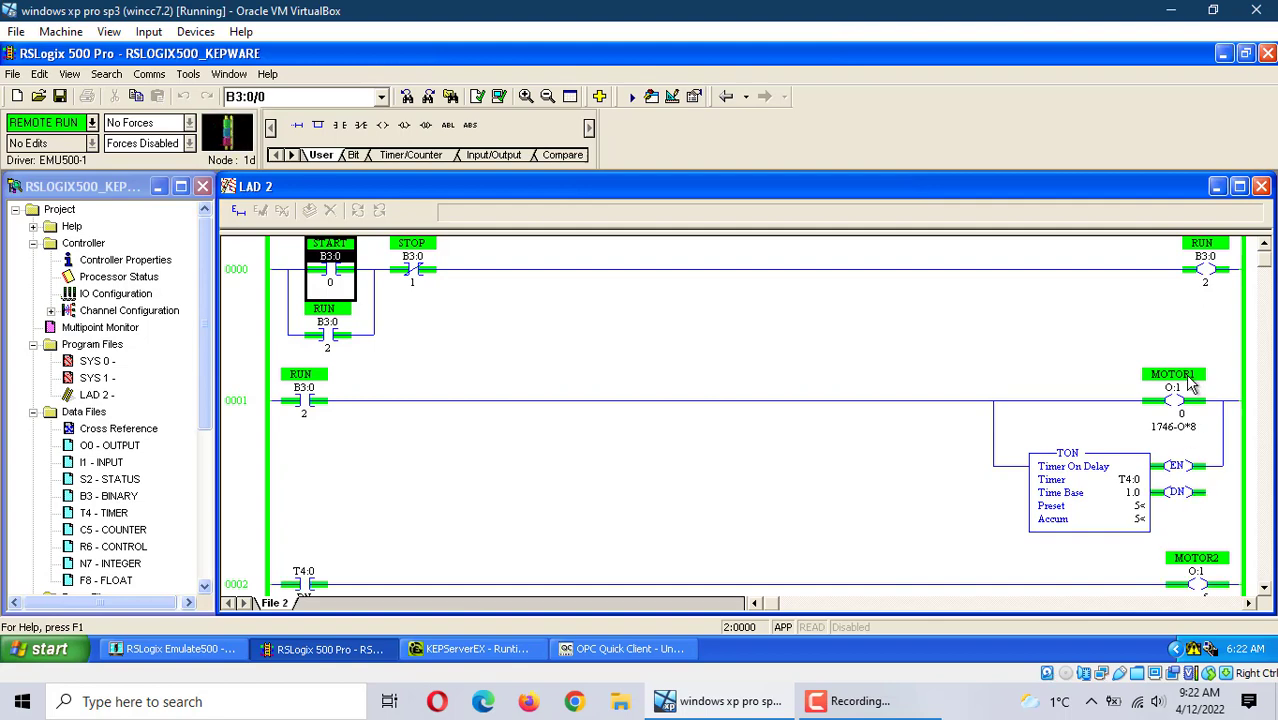
pyautogui.click(630, 649)
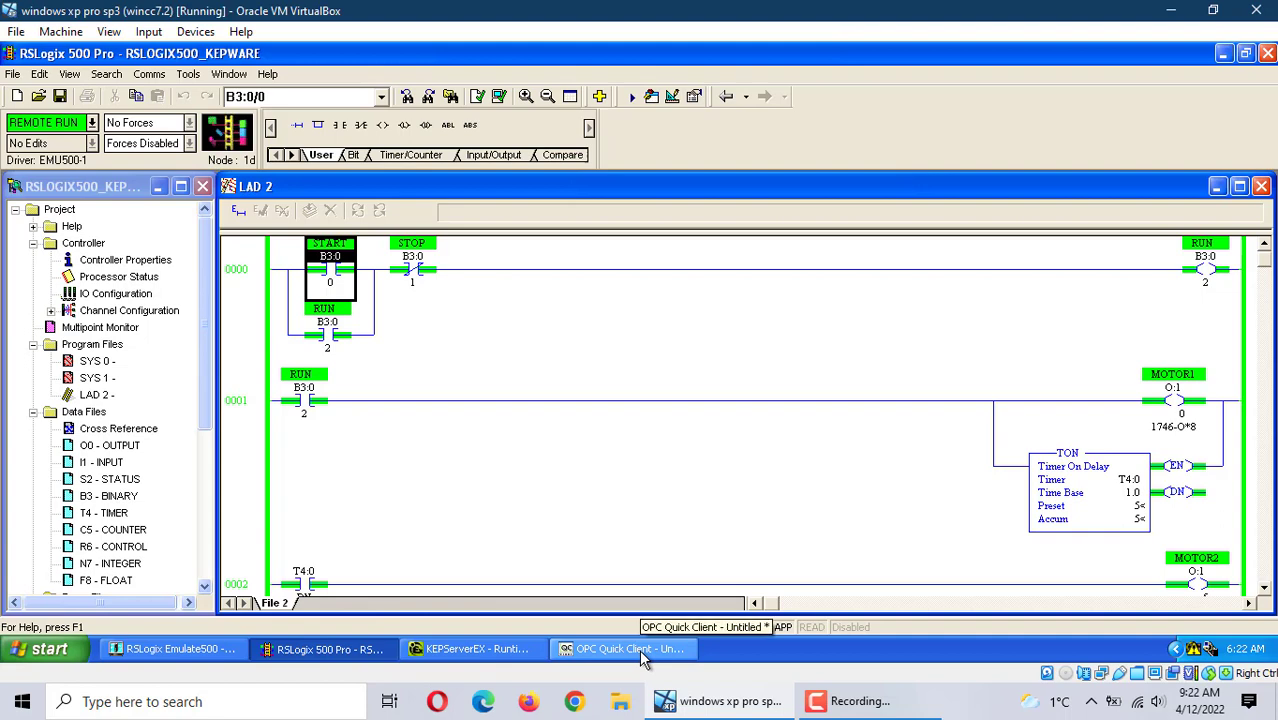
# Check Quick Client shows B3:0 = 5 and O:1_0 = 33, then return to KEPServerEX.
pyautogui.click(630, 649)
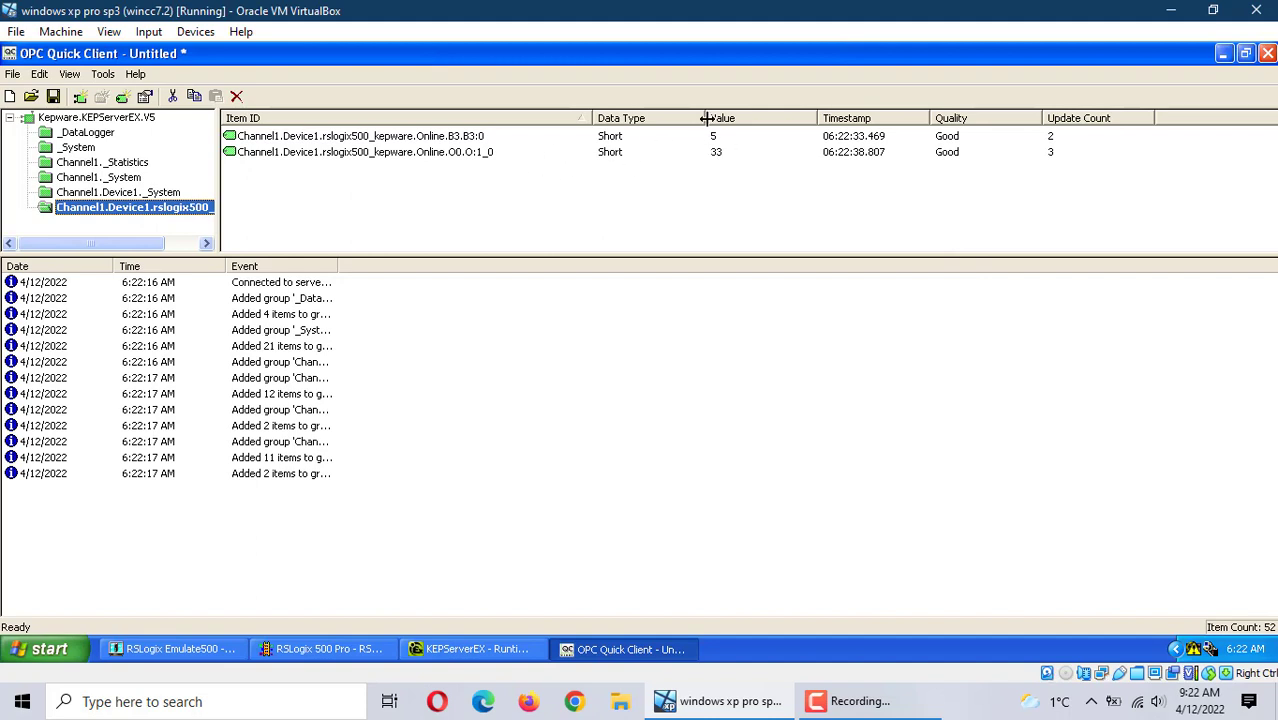
pyautogui.click(470, 649)
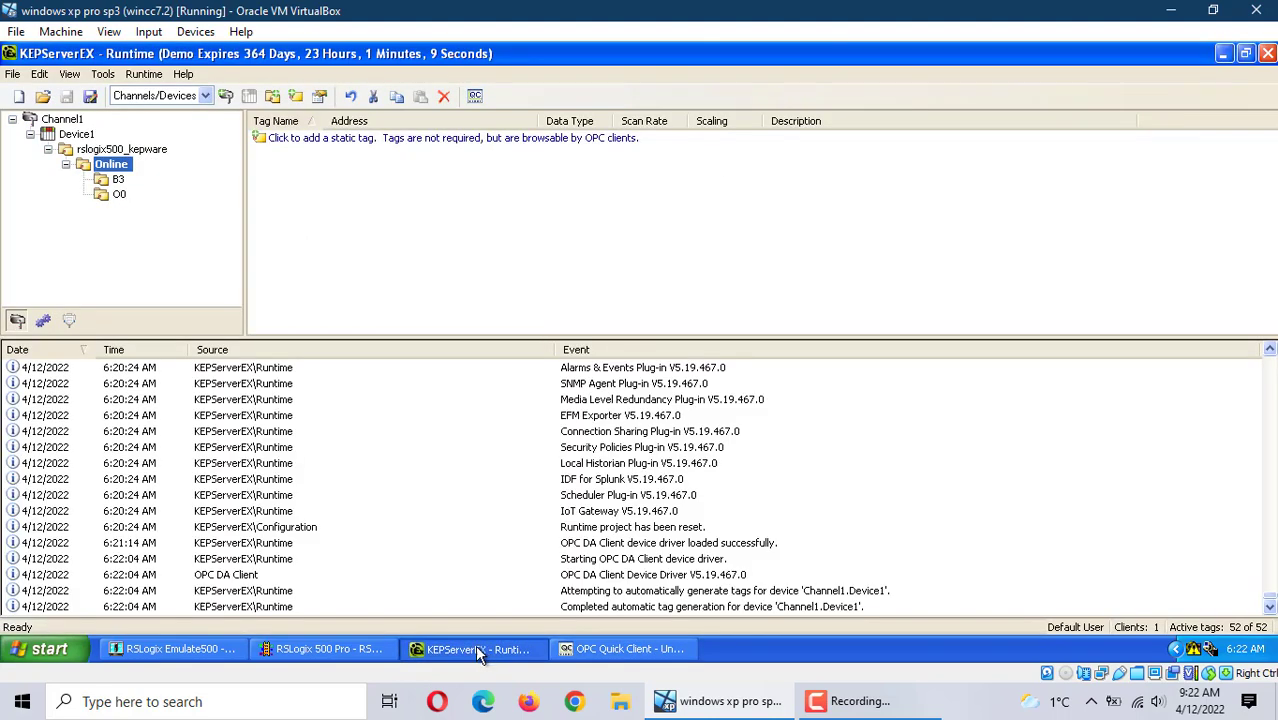
# Inspect the set bits in the B3 binary data table, then close it.
pyautogui.click(336, 649)
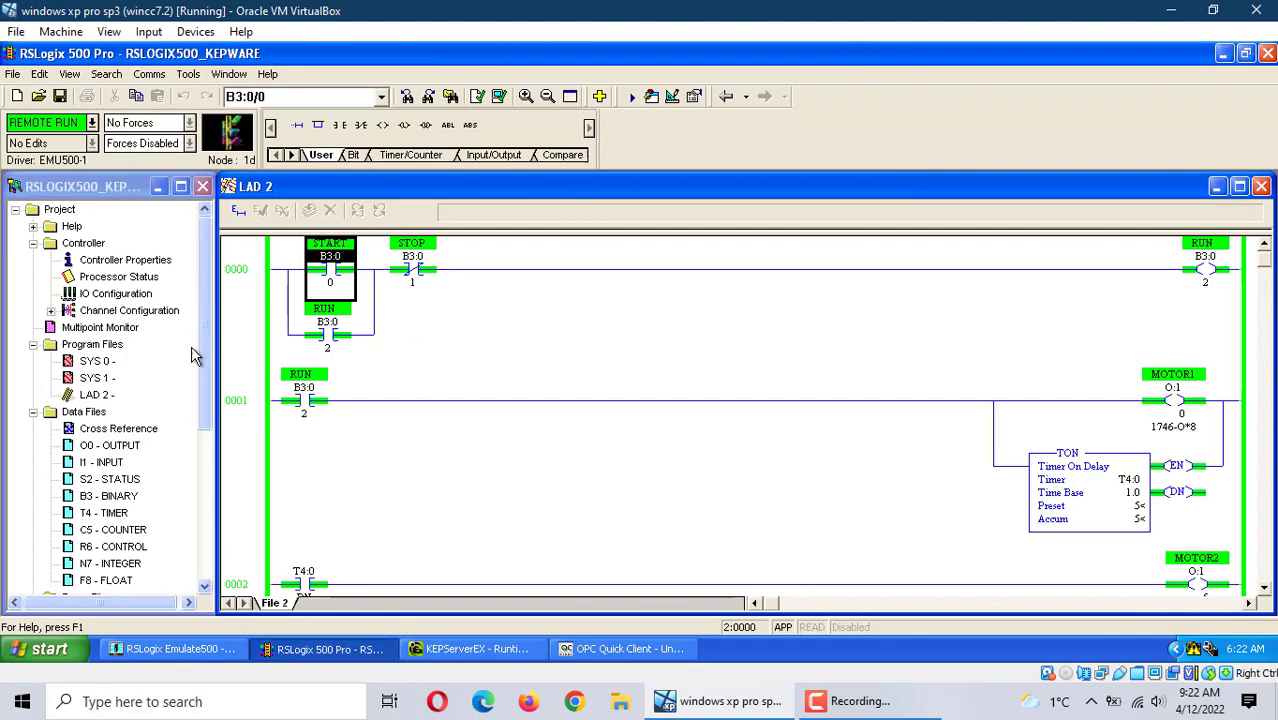
pyautogui.doubleClick(110, 496)
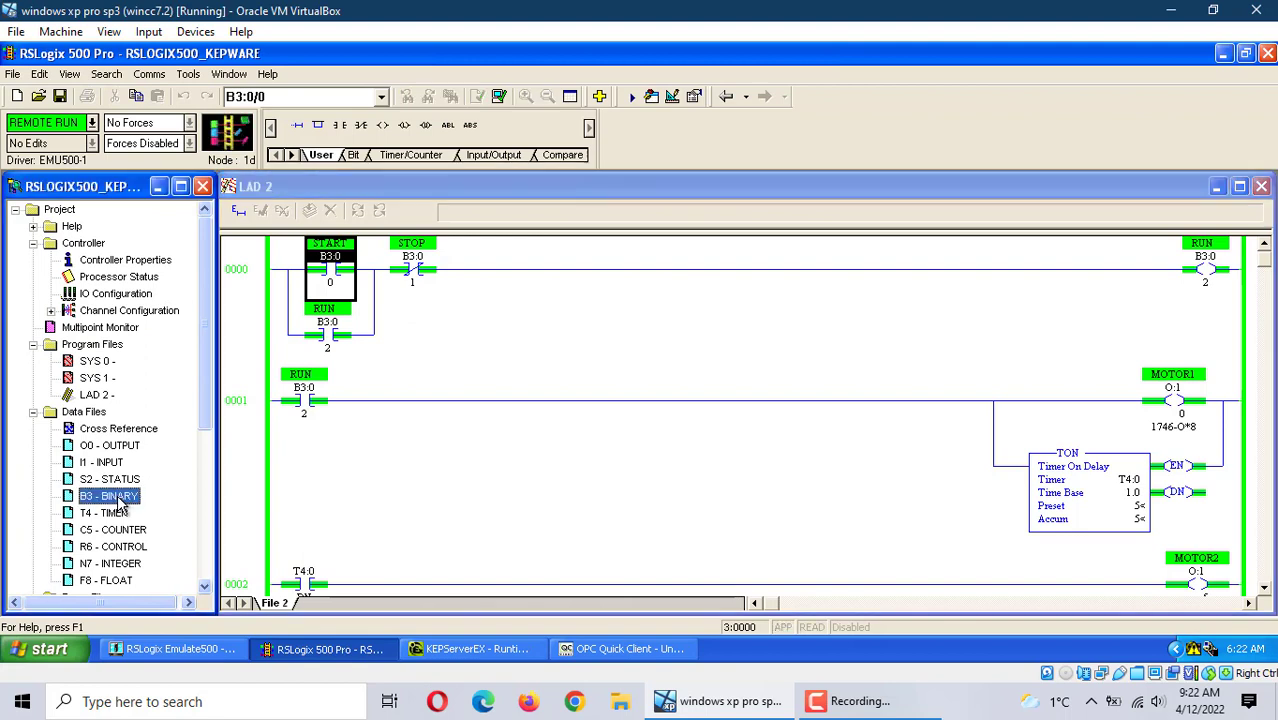
pyautogui.moveTo(350, 325); pyautogui.dragTo(513, 336)
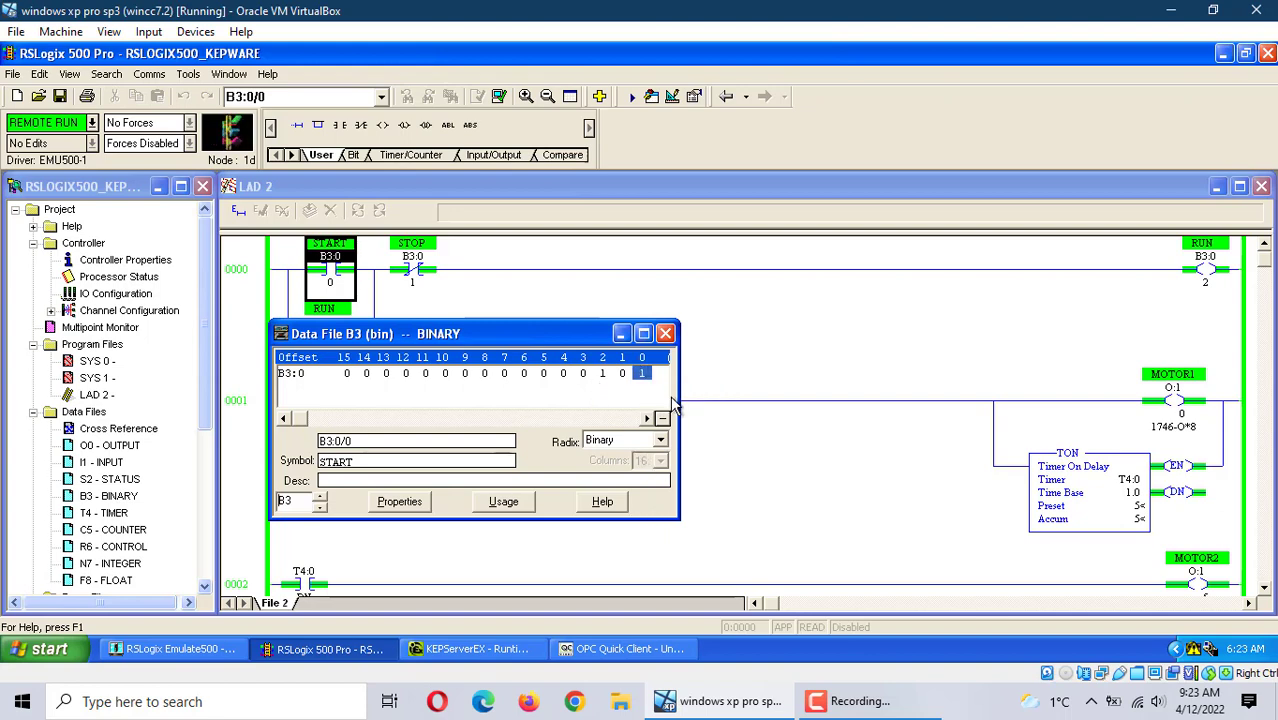
pyautogui.click(667, 334)
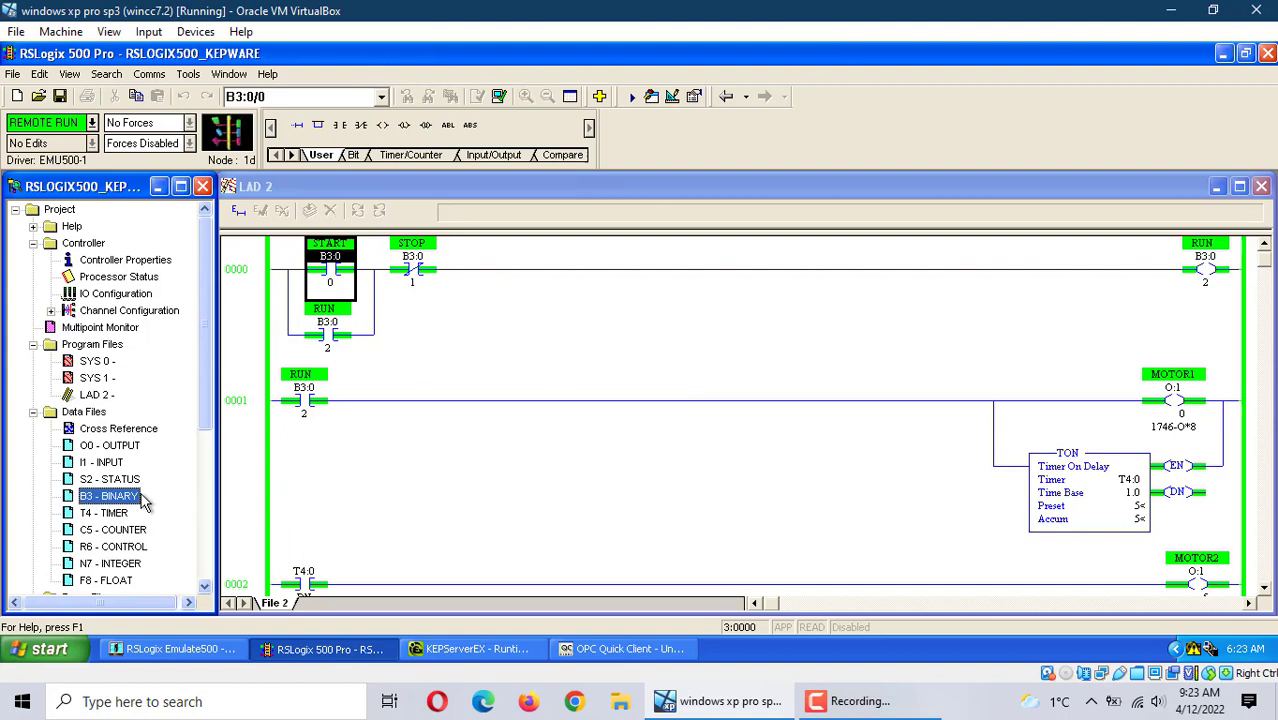
# View the O0 output table showing O:1/0 MOTOR1 and O:1/5 MOTOR2 at 1.
pyautogui.doubleClick(110, 445)
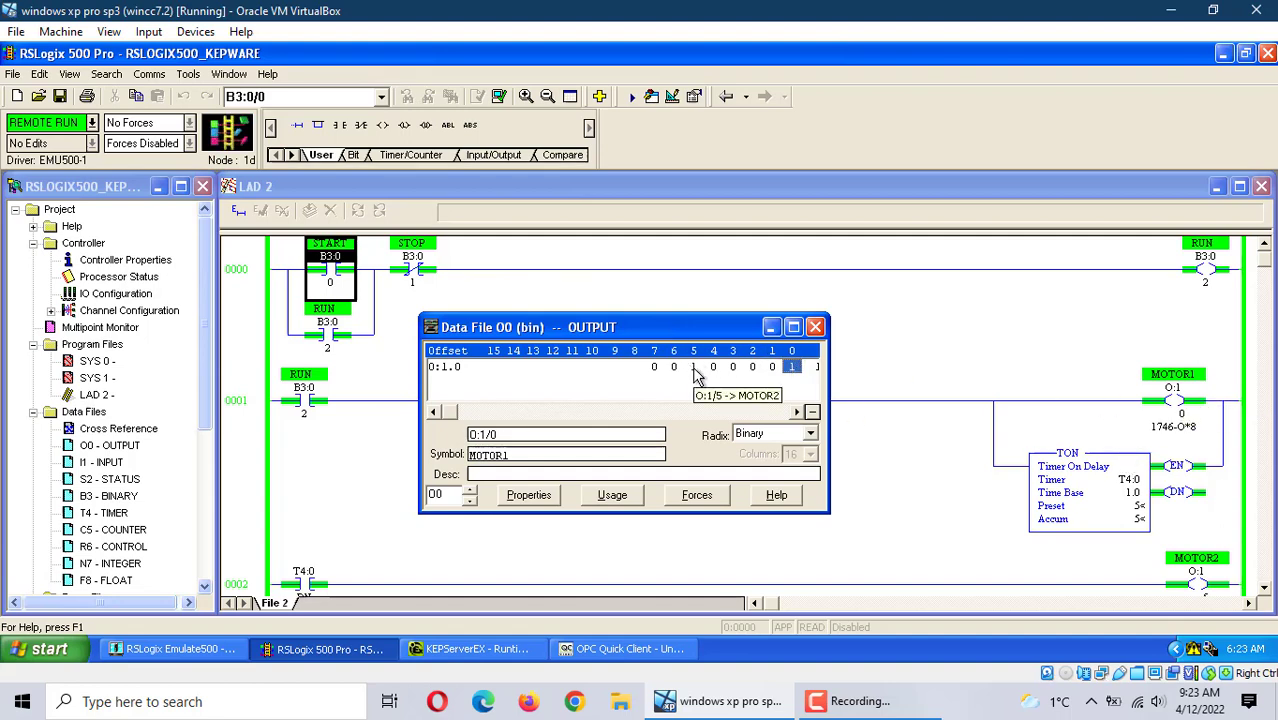
pyautogui.click(771, 327)
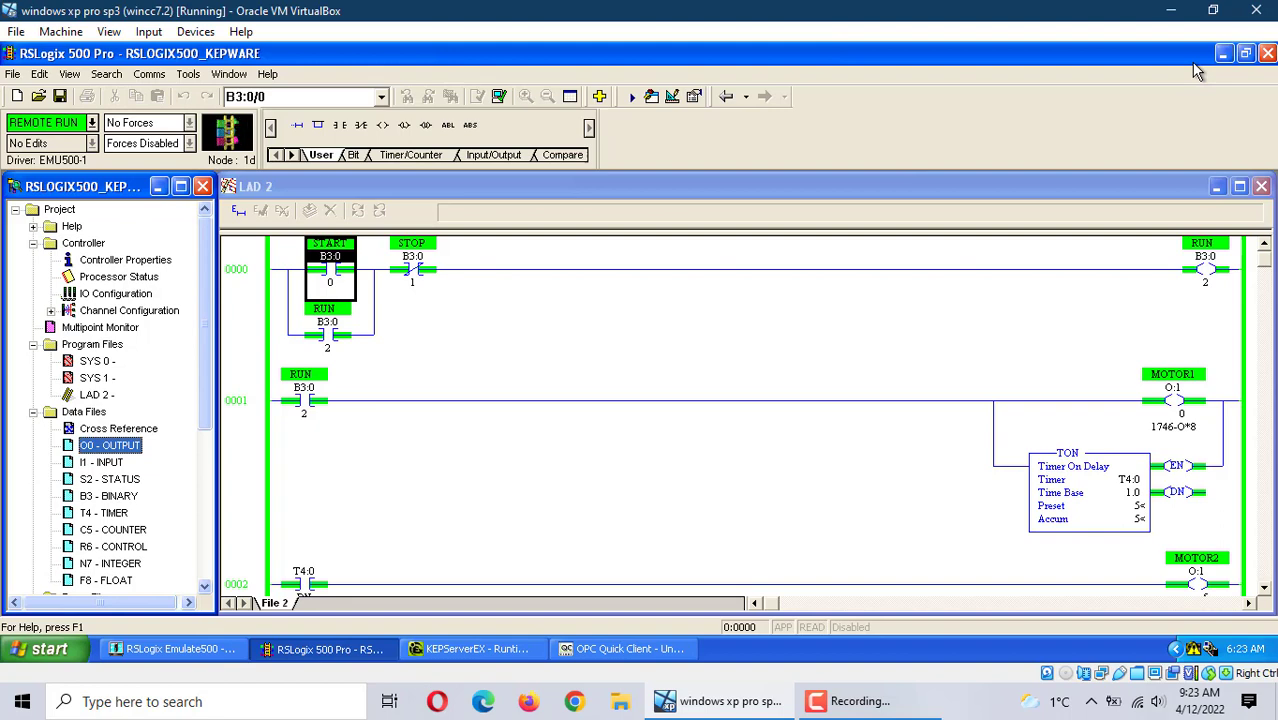
pyautogui.doubleClick(97, 447)
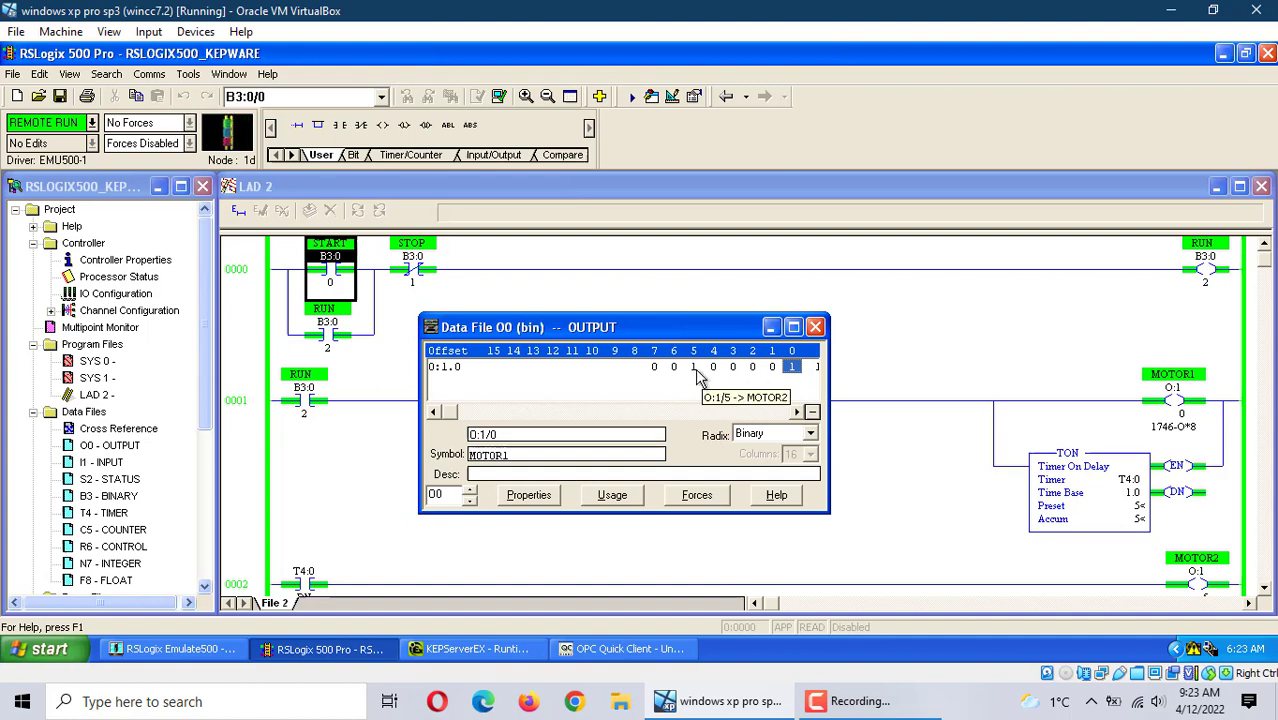
# Close the O0 table and return to OPC Quick Client showing B3:0 at 5 and O:1_0 at 33.
pyautogui.click(771, 327)
pyautogui.click(622, 648)
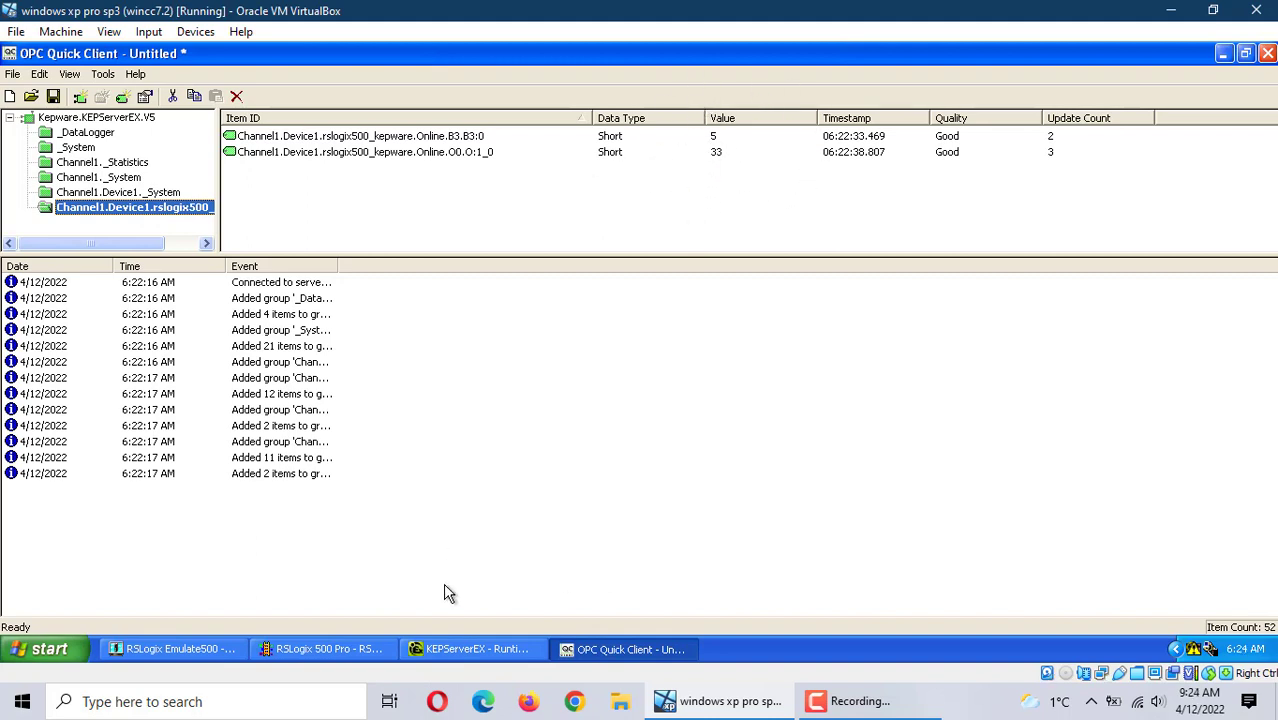
pyautogui.click(855, 700)
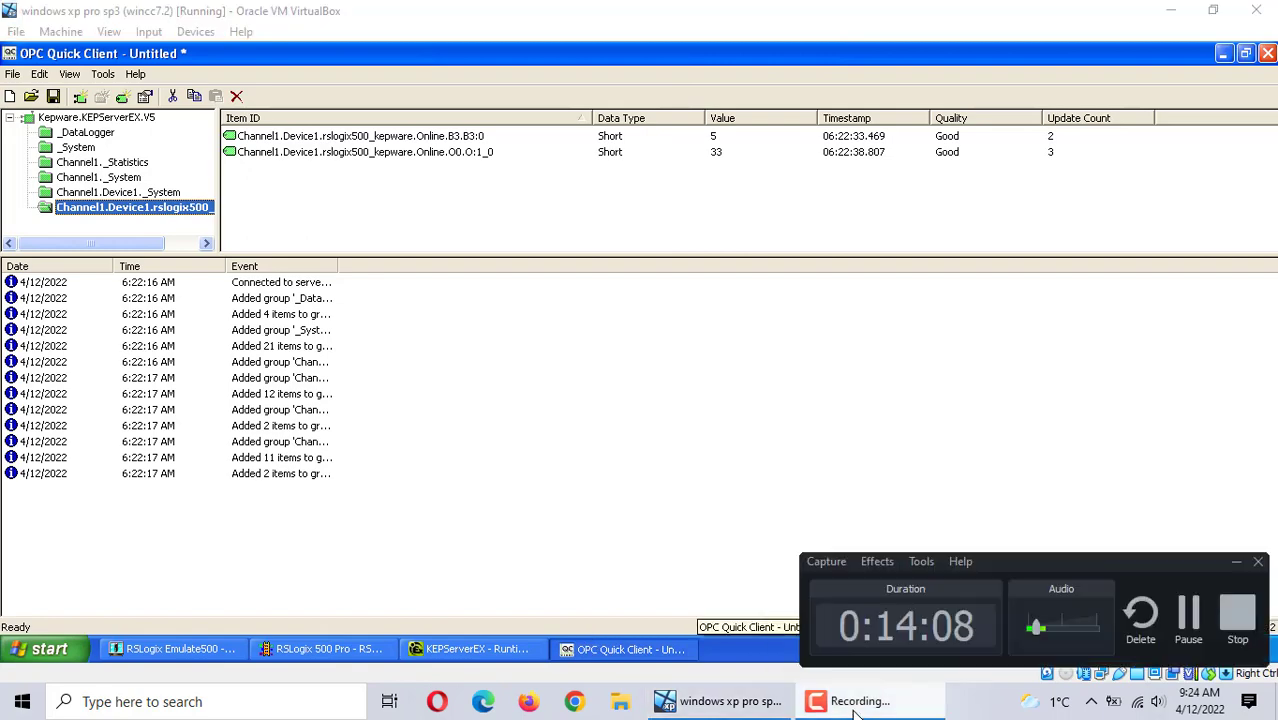